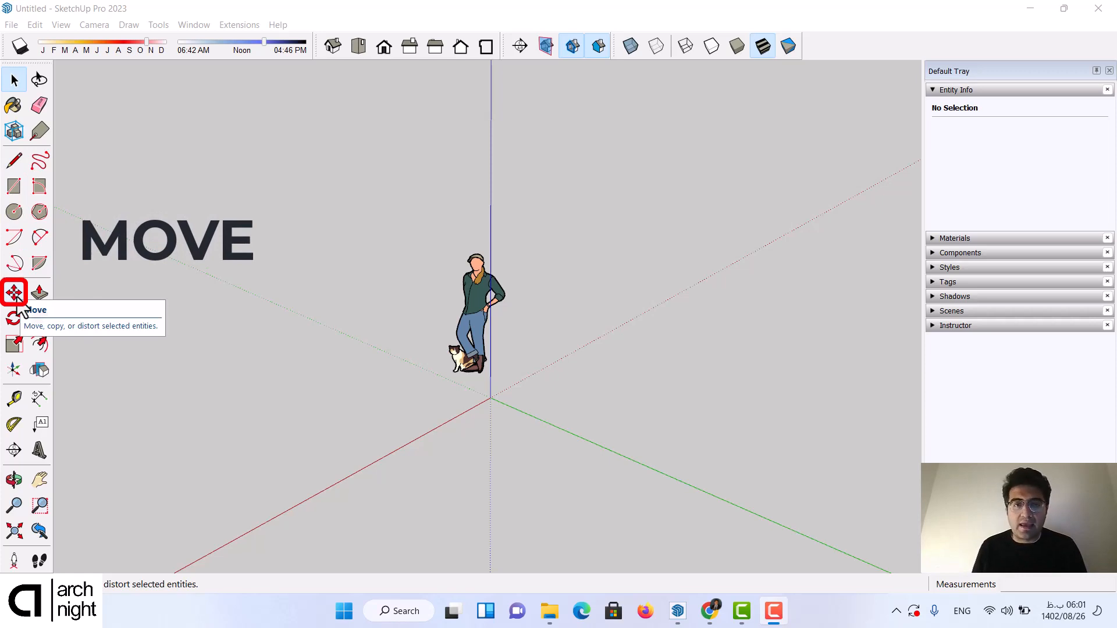
Step: Delete the default person figure standing near the origin
{"action": "scroll", "coordinate": [327, 348], "scroll_direction": "down", "scroll_amount": 3}
{"action": "middle_click_drag", "start_coordinate": [462, 399], "coordinate": [526, 431]}
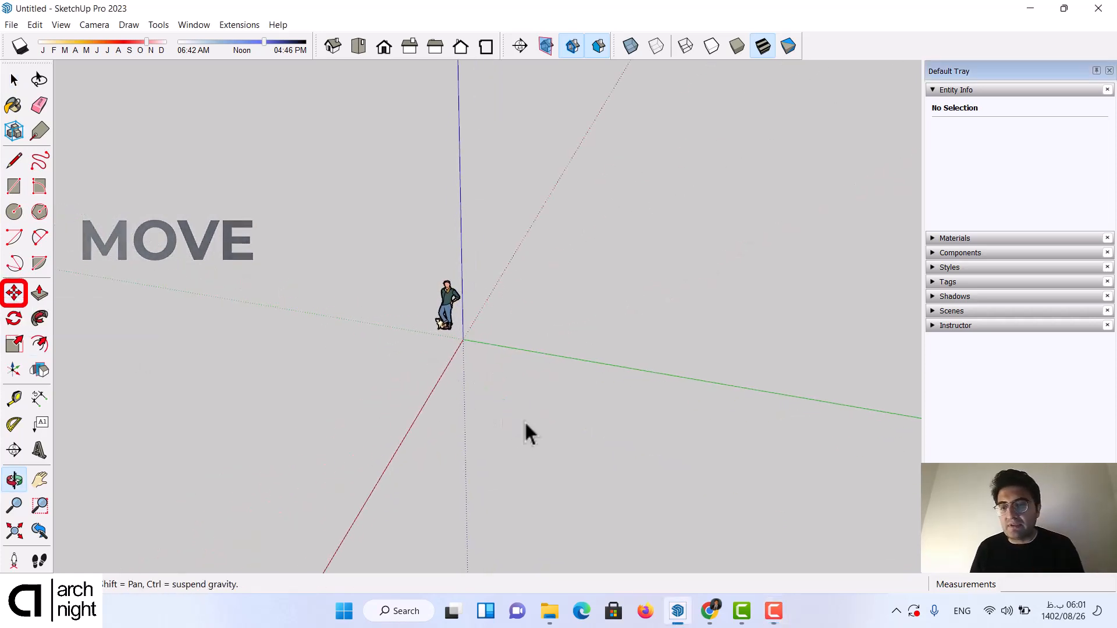
{"action": "key", "text": "space"}
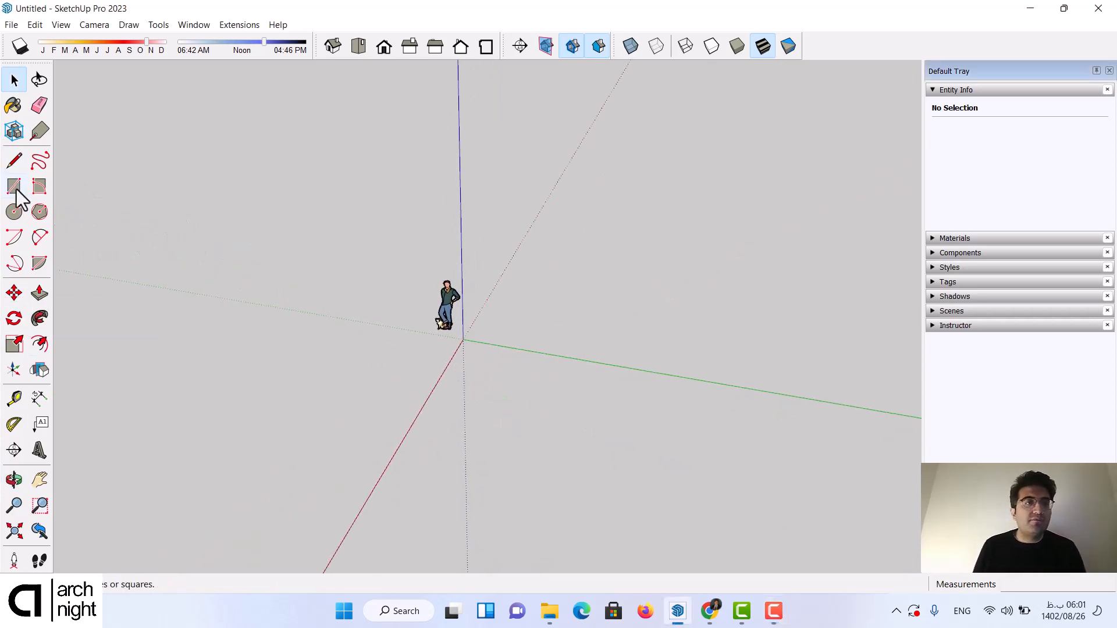
{"action": "scroll", "coordinate": [475, 343], "scroll_direction": "up", "scroll_amount": 4}
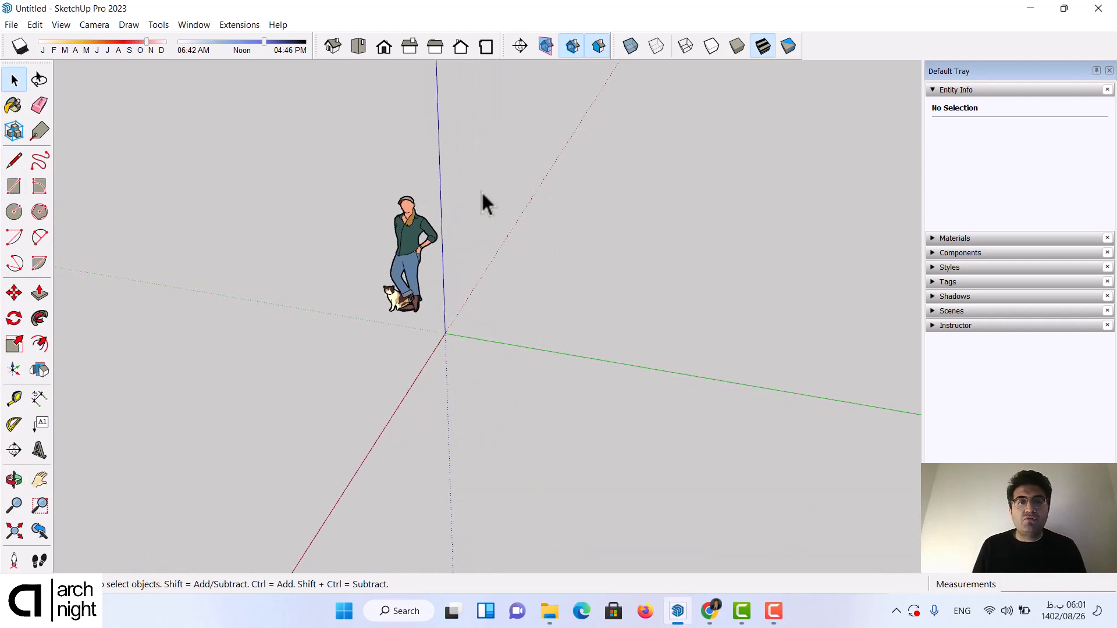
{"action": "left_click_drag", "start_coordinate": [482, 194], "coordinate": [350, 317]}
{"action": "key", "text": "Delete"}
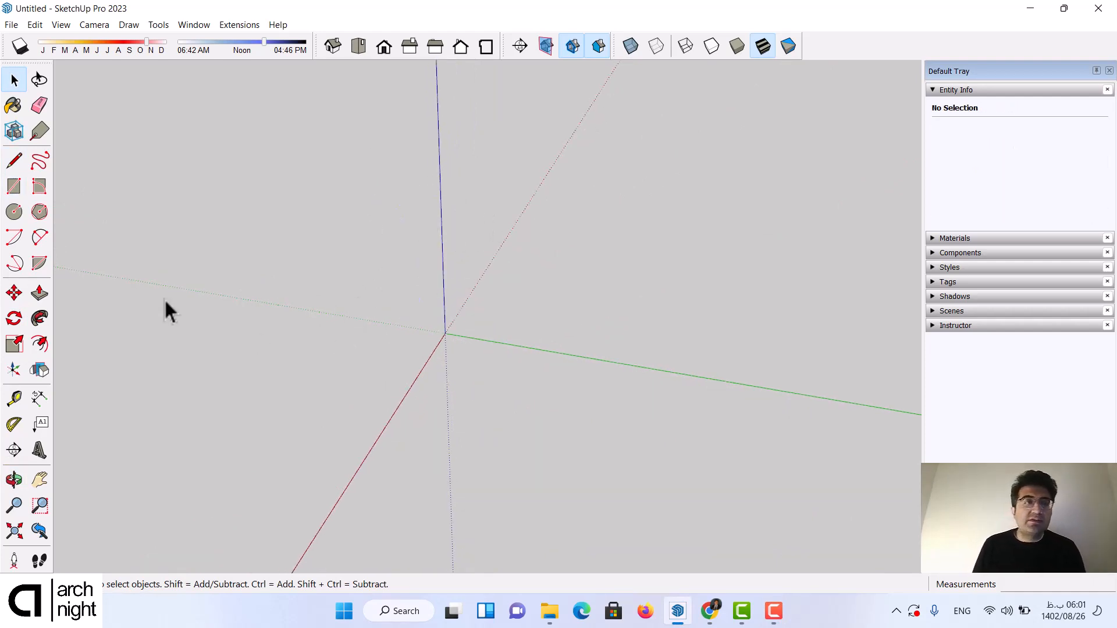
Step: Draw a square of about 0.13 m by 0.13 m on the ground beside the green axis, near the origin
{"action": "left_click", "coordinate": [13, 187]}
{"action": "middle_click_drag", "start_coordinate": [489, 309], "coordinate": [349, 142]}
{"action": "scroll", "coordinate": [291, 90], "scroll_direction": "down", "scroll_amount": 2}
{"action": "scroll", "coordinate": [372, 250], "scroll_direction": "down", "scroll_amount": 1}
{"action": "scroll", "coordinate": [419, 367], "scroll_direction": "up", "scroll_amount": 3}
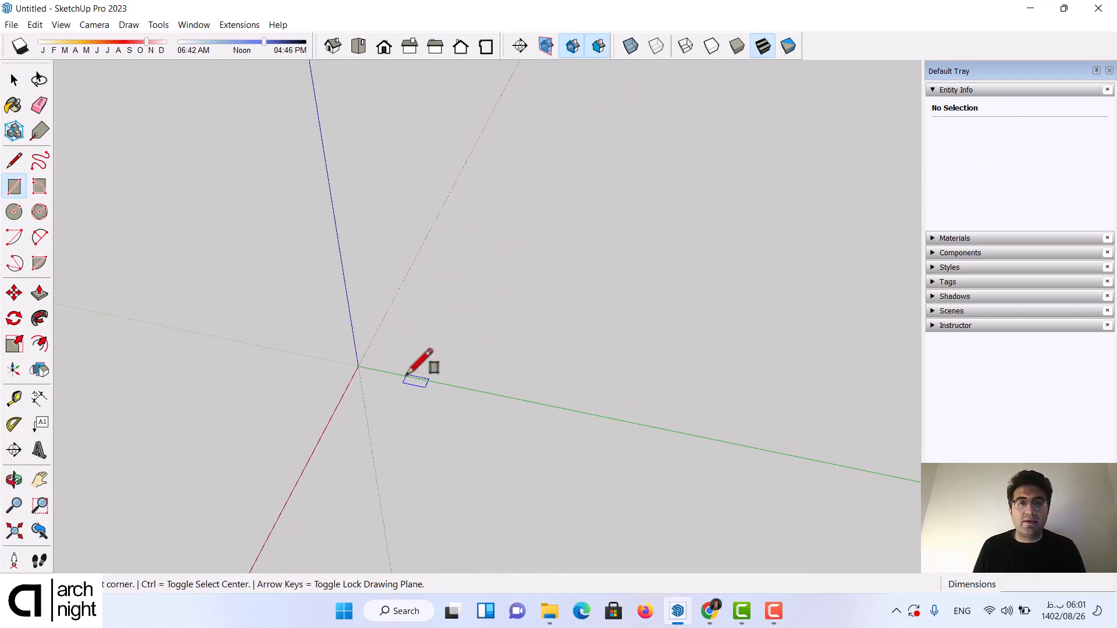
{"action": "left_click", "coordinate": [339, 322]}
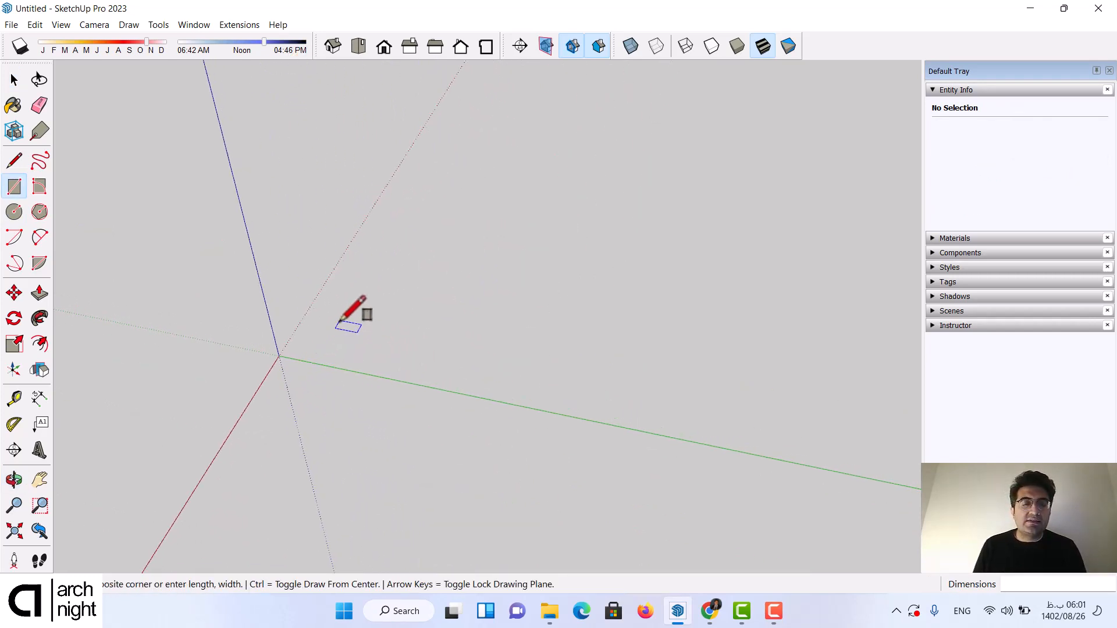
{"action": "scroll", "coordinate": [356, 354], "scroll_direction": "up", "scroll_amount": 2}
{"action": "left_click", "coordinate": [359, 349]}
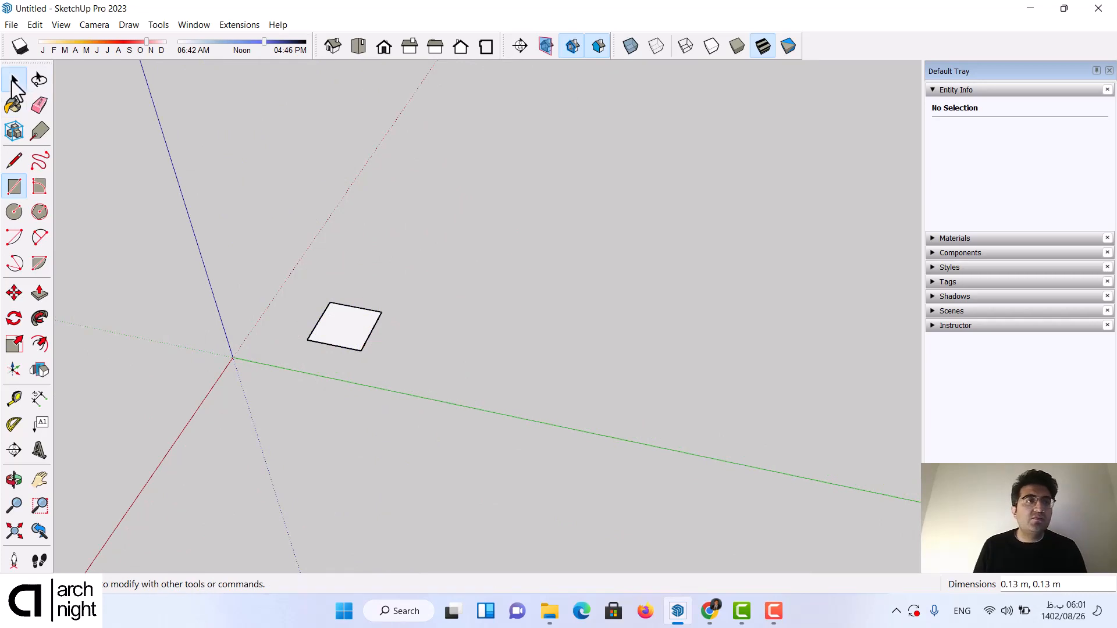
Step: Select the whole square and move it by its corner farther along the green axis, with the direction locked to that axis
{"action": "left_click", "coordinate": [14, 79]}
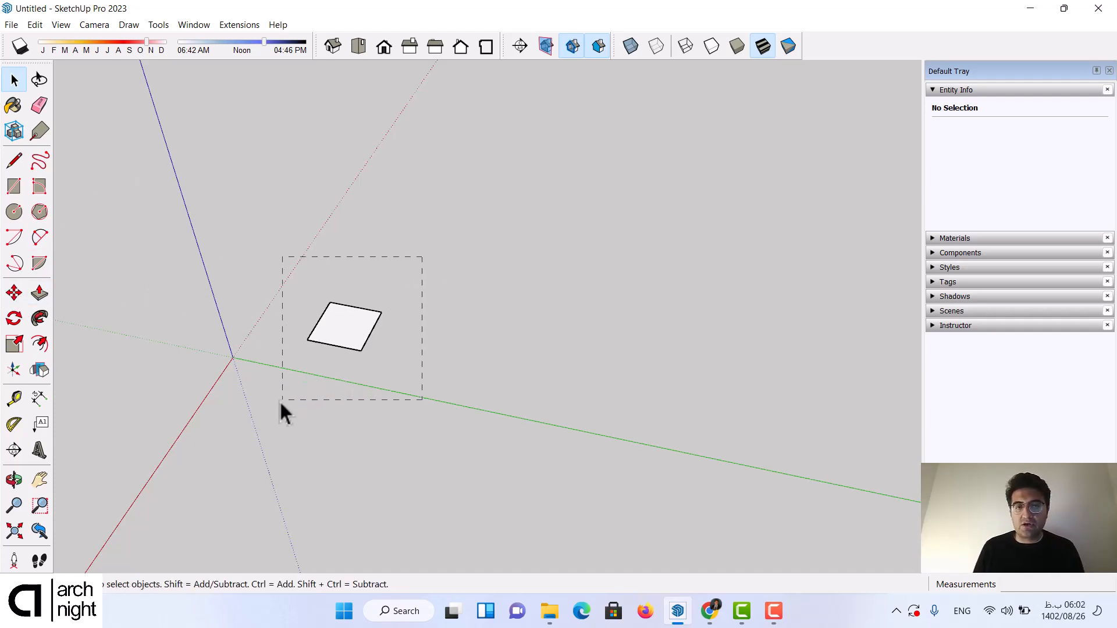
{"action": "left_click_drag", "start_coordinate": [281, 401], "coordinate": [280, 407]}
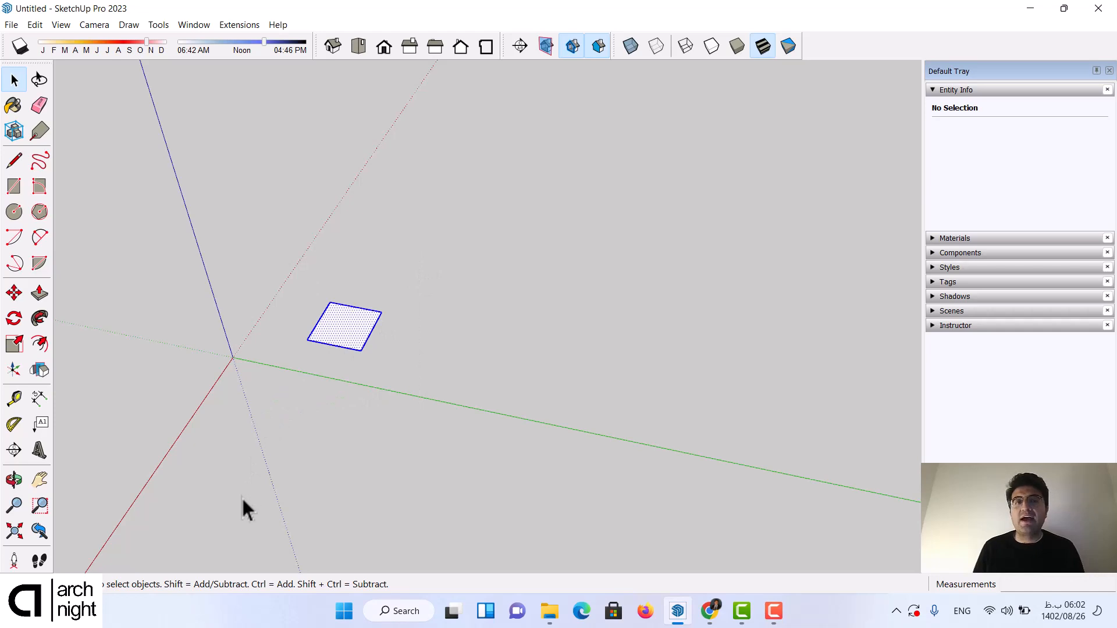
{"action": "left_click", "coordinate": [14, 294]}
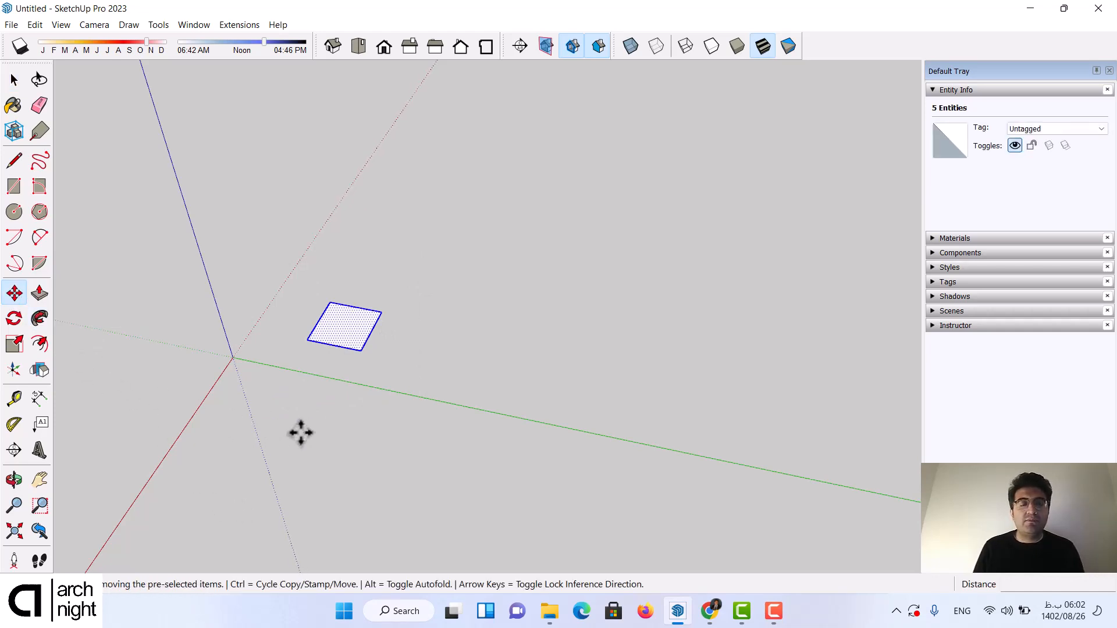
{"action": "left_click", "coordinate": [307, 339]}
{"action": "scroll", "coordinate": [299, 274], "scroll_direction": "down", "scroll_amount": 1}
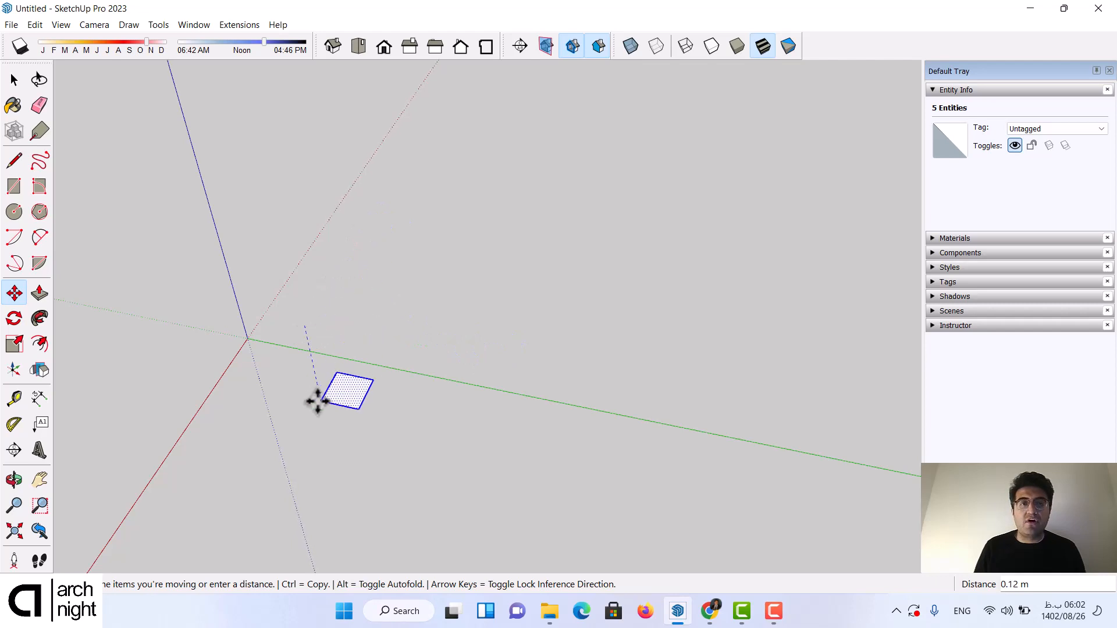
{"action": "middle_click_drag", "start_coordinate": [314, 399], "coordinate": [319, 217]}
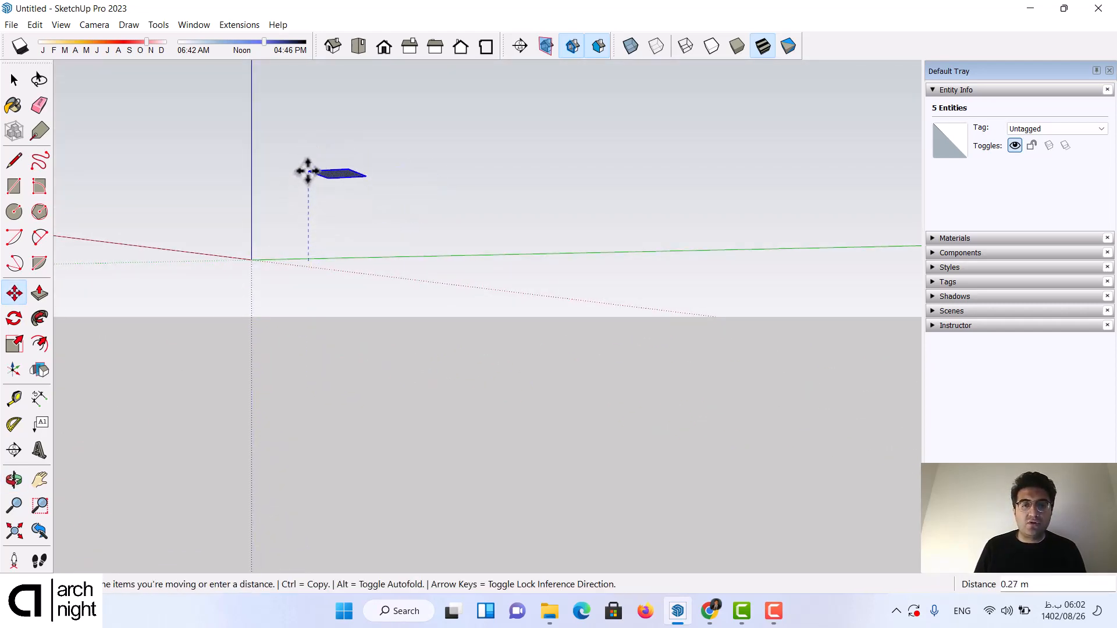
{"action": "middle_click_drag", "start_coordinate": [308, 171], "coordinate": [342, 407]}
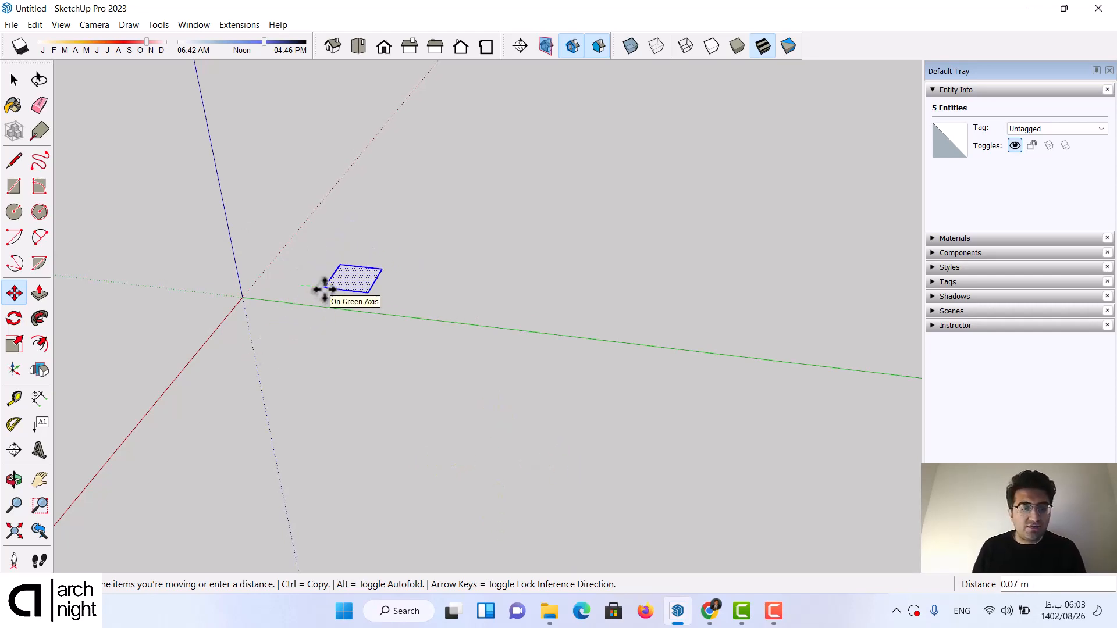
{"action": "key", "text": "shift"}
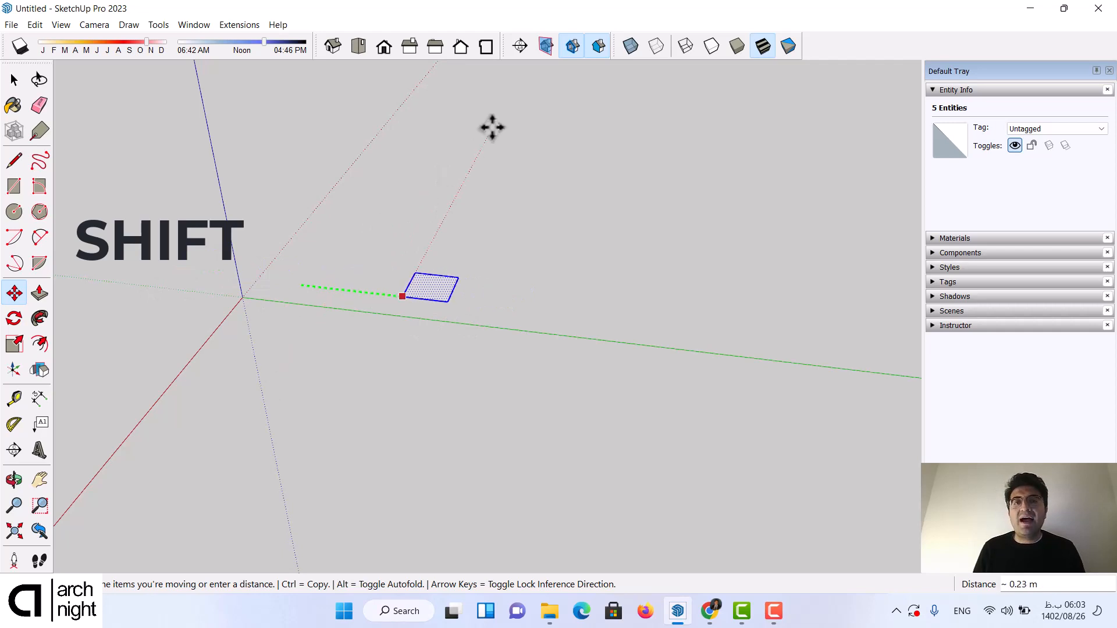
{"action": "middle_click_drag", "start_coordinate": [374, 334], "coordinate": [441, 417], "text": "shift"}
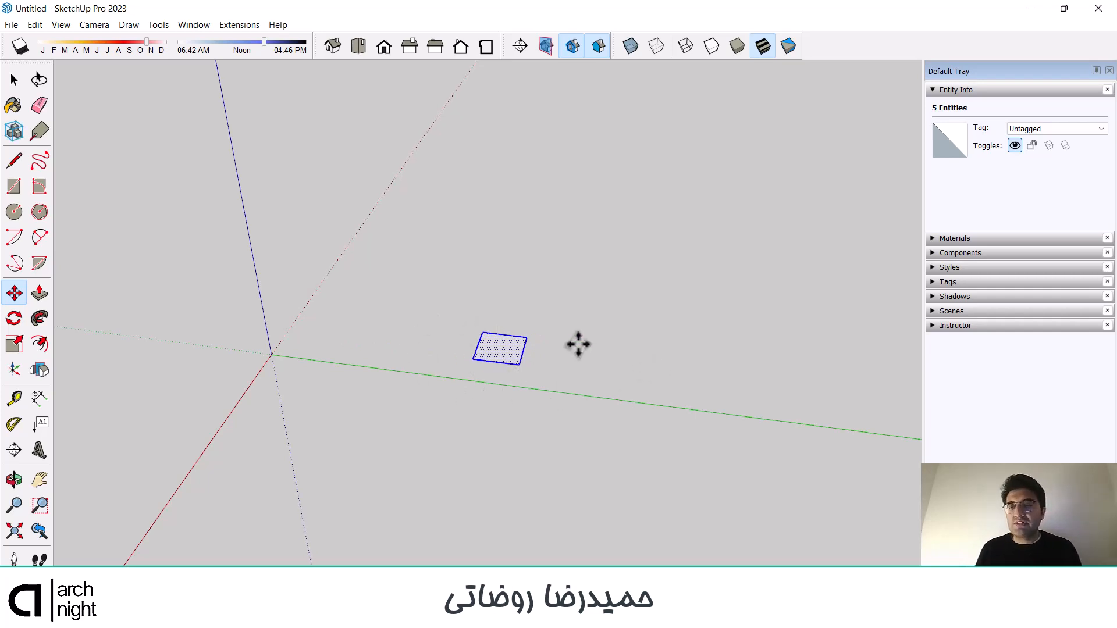
Step: Move the selected square exactly 5 m along the green axis, away from the origin
{"action": "scroll", "coordinate": [307, 226], "scroll_direction": "down", "scroll_amount": 1}
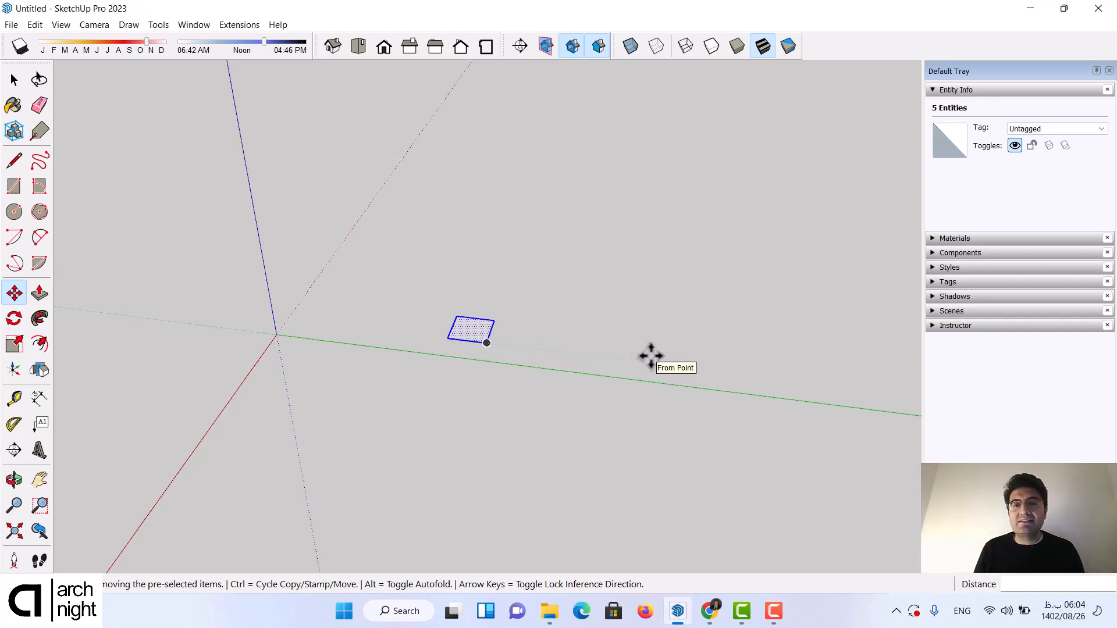
{"action": "left_click", "coordinate": [450, 338]}
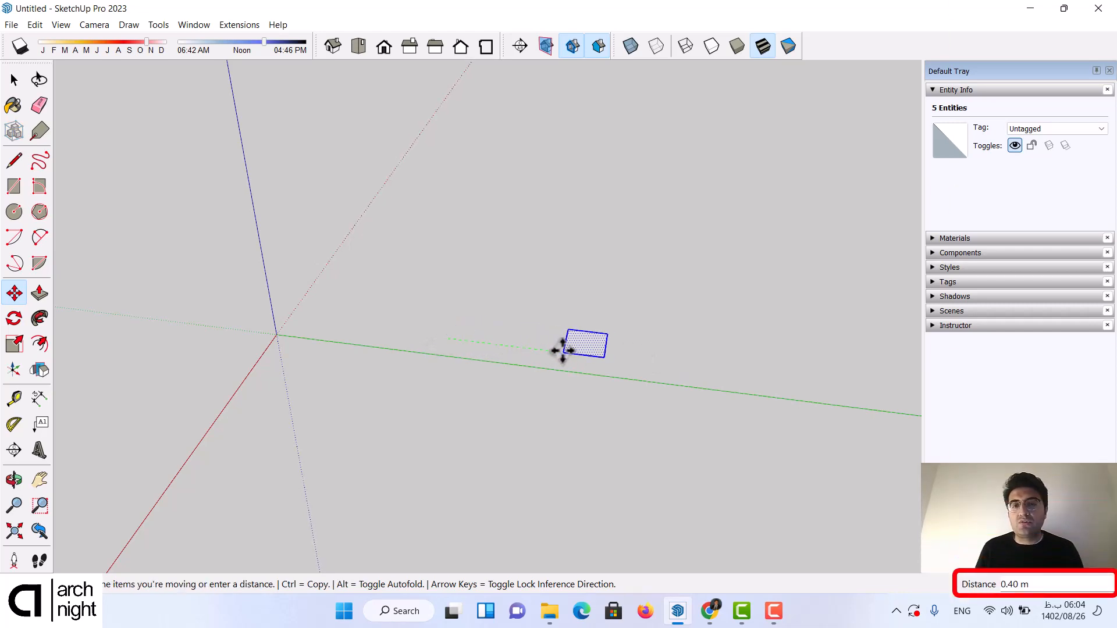
{"action": "type", "text": "5"}
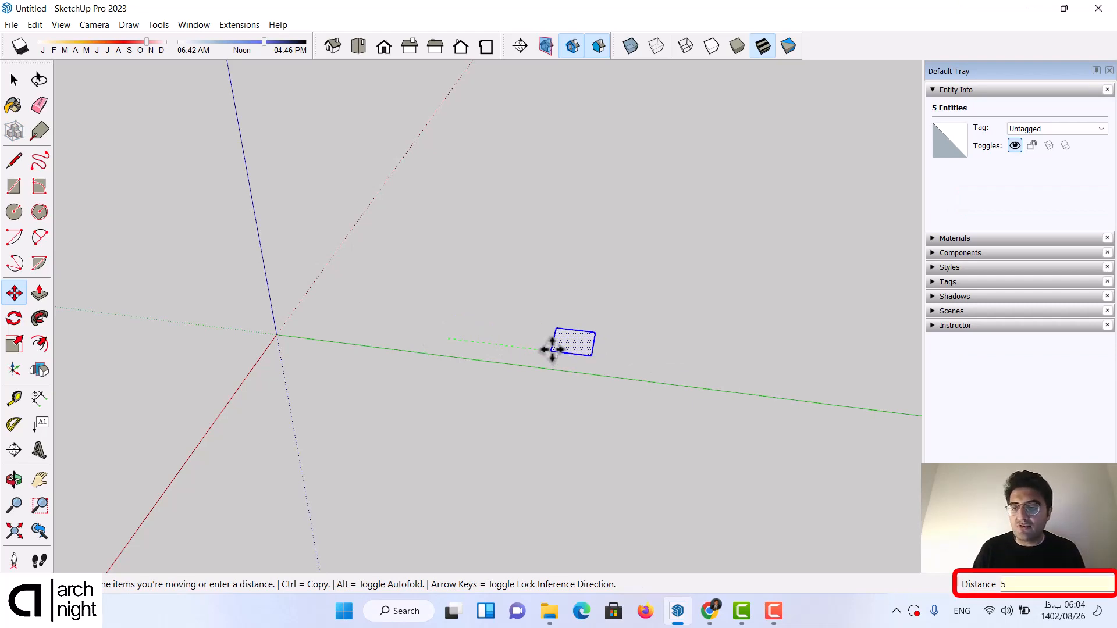
{"action": "key", "text": "Return"}
{"action": "scroll", "coordinate": [552, 350], "scroll_direction": "down", "scroll_amount": 6}
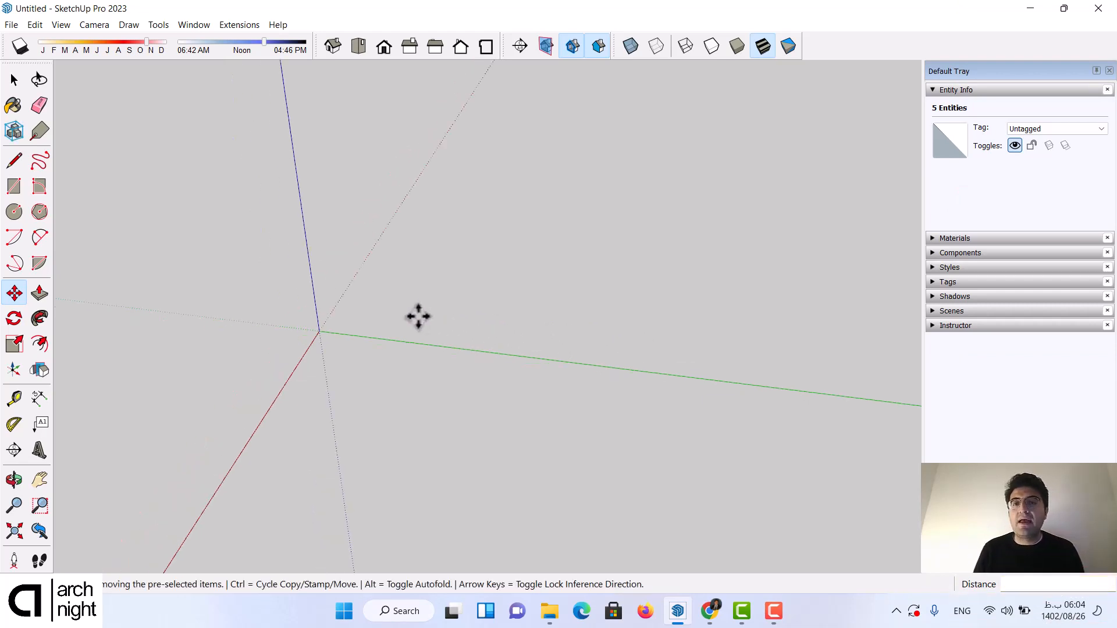
Step: Copy the square by its corner about 0.28 m along the green axis, back towards the origin
{"action": "scroll", "coordinate": [454, 337], "scroll_direction": "up", "scroll_amount": 3}
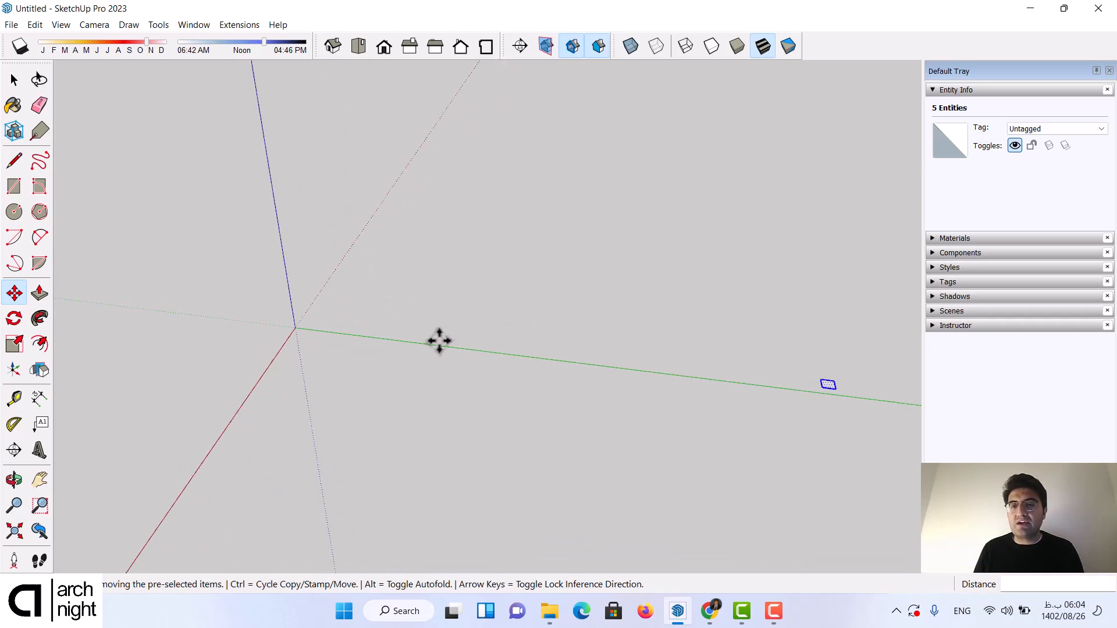
{"action": "scroll", "coordinate": [411, 329], "scroll_direction": "down", "scroll_amount": 1}
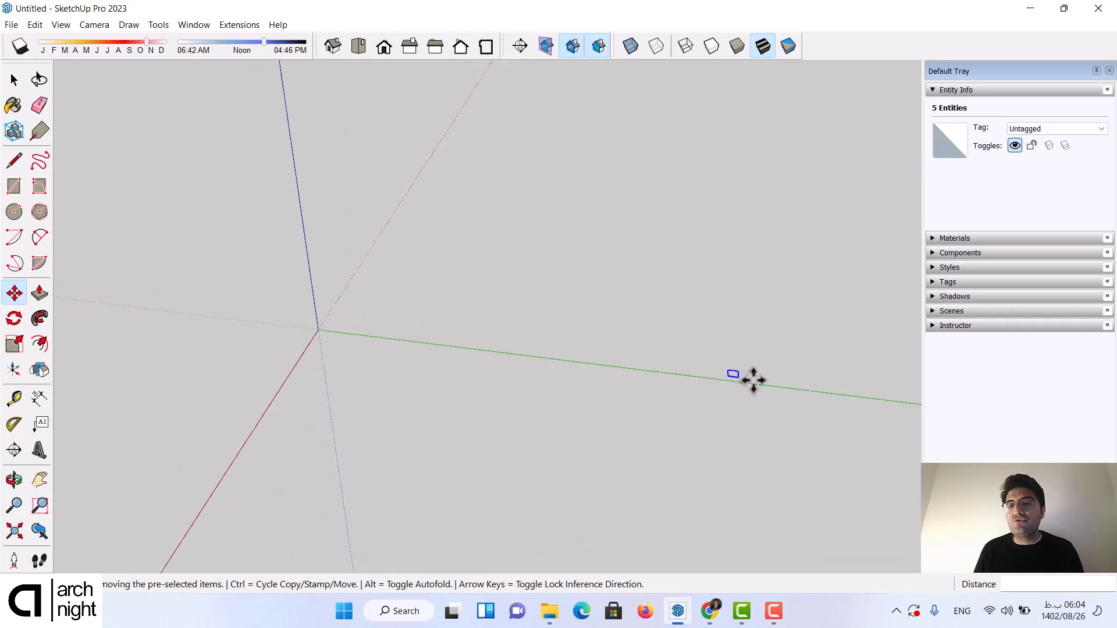
{"action": "scroll", "coordinate": [751, 378], "scroll_direction": "up", "scroll_amount": 2}
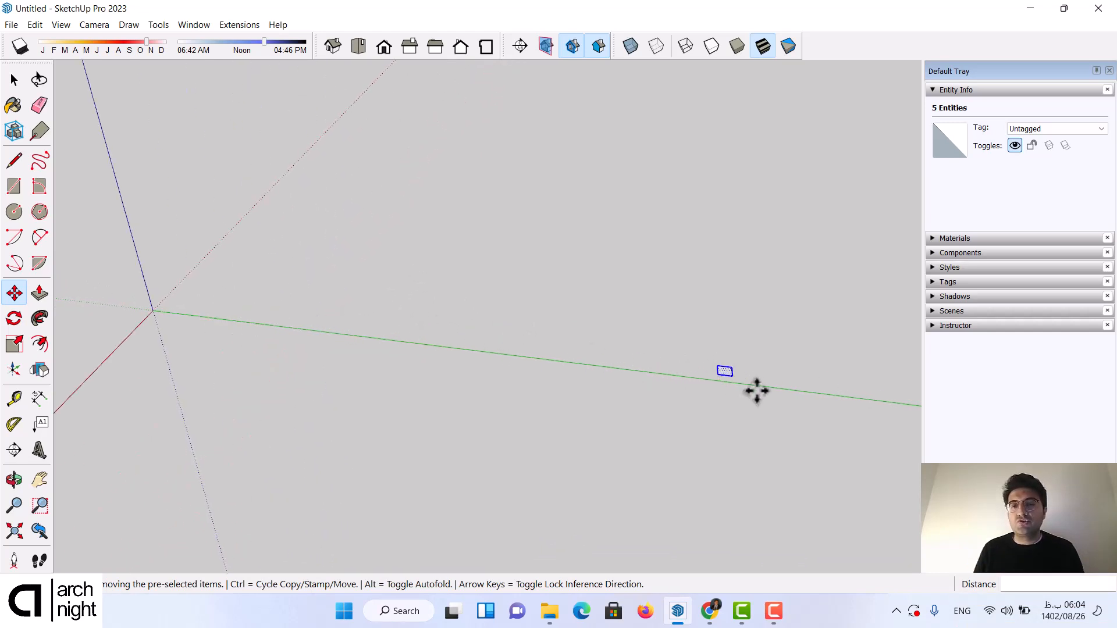
{"action": "scroll", "coordinate": [753, 384], "scroll_direction": "up", "scroll_amount": 2}
{"action": "scroll", "coordinate": [569, 365], "scroll_direction": "down", "scroll_amount": 1}
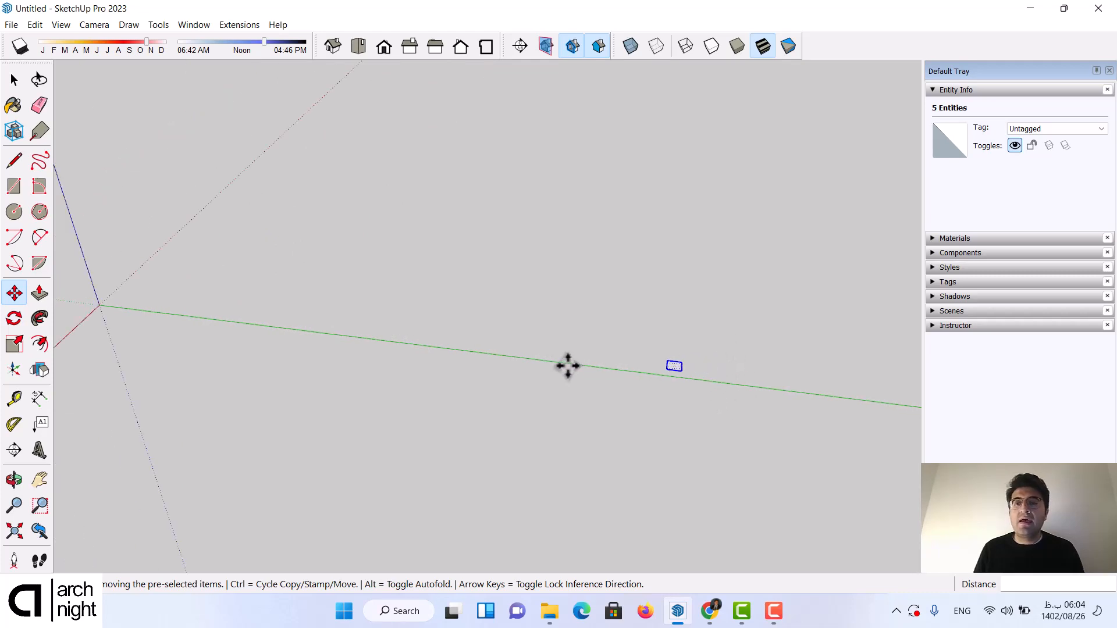
{"action": "scroll", "coordinate": [738, 367], "scroll_direction": "up", "scroll_amount": 1}
{"action": "scroll", "coordinate": [698, 365], "scroll_direction": "up", "scroll_amount": 2}
{"action": "scroll", "coordinate": [645, 362], "scroll_direction": "up", "scroll_amount": 2}
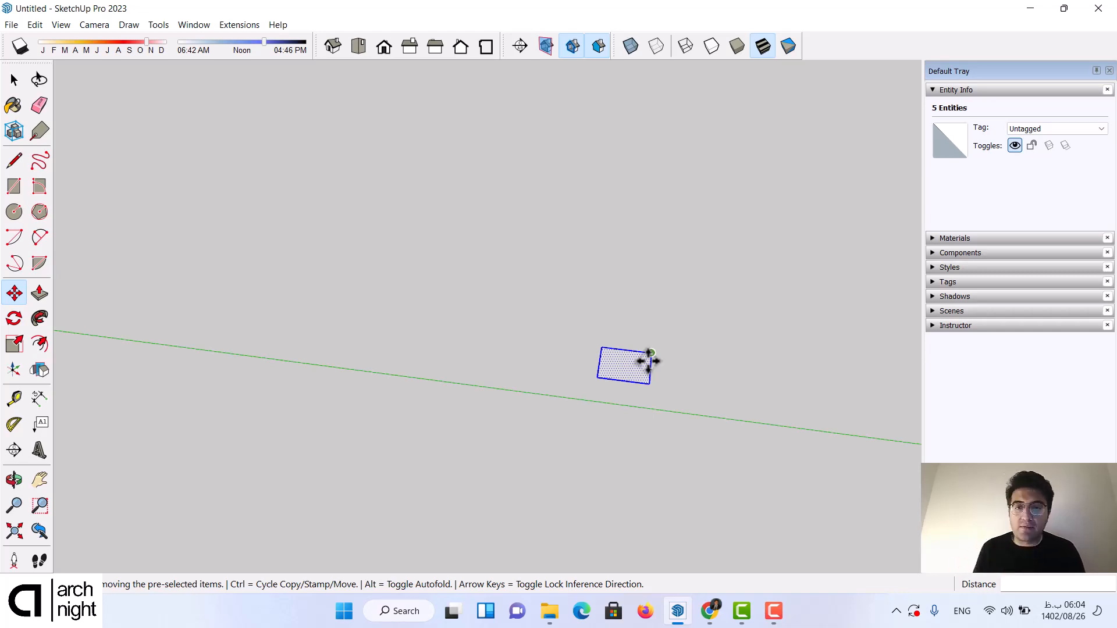
{"action": "left_click", "coordinate": [651, 384]}
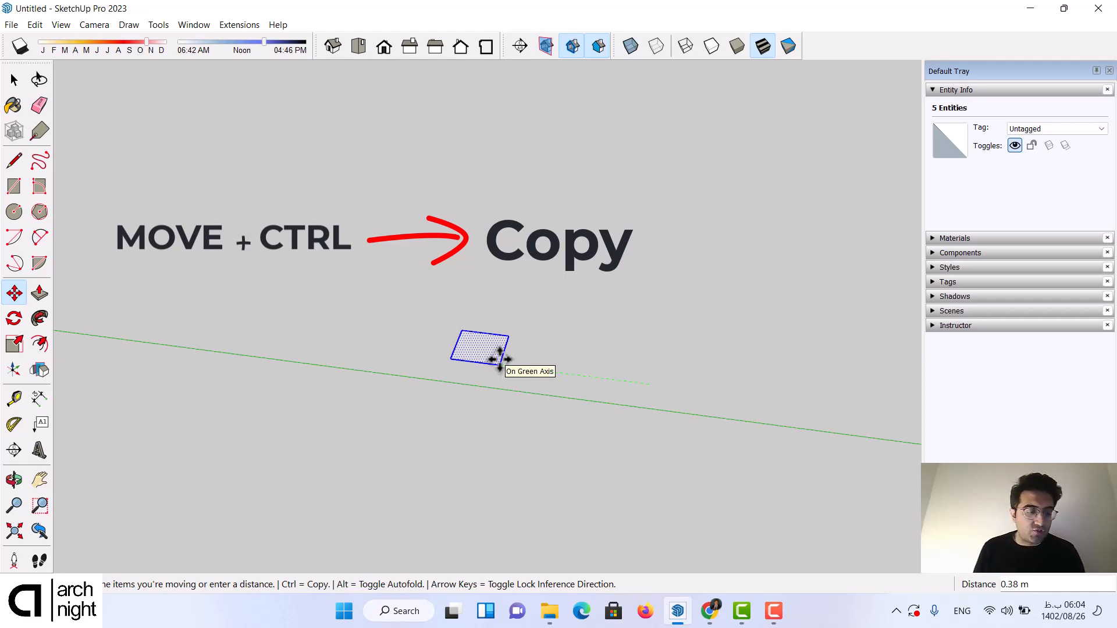
{"action": "left_click", "coordinate": [650, 383]}
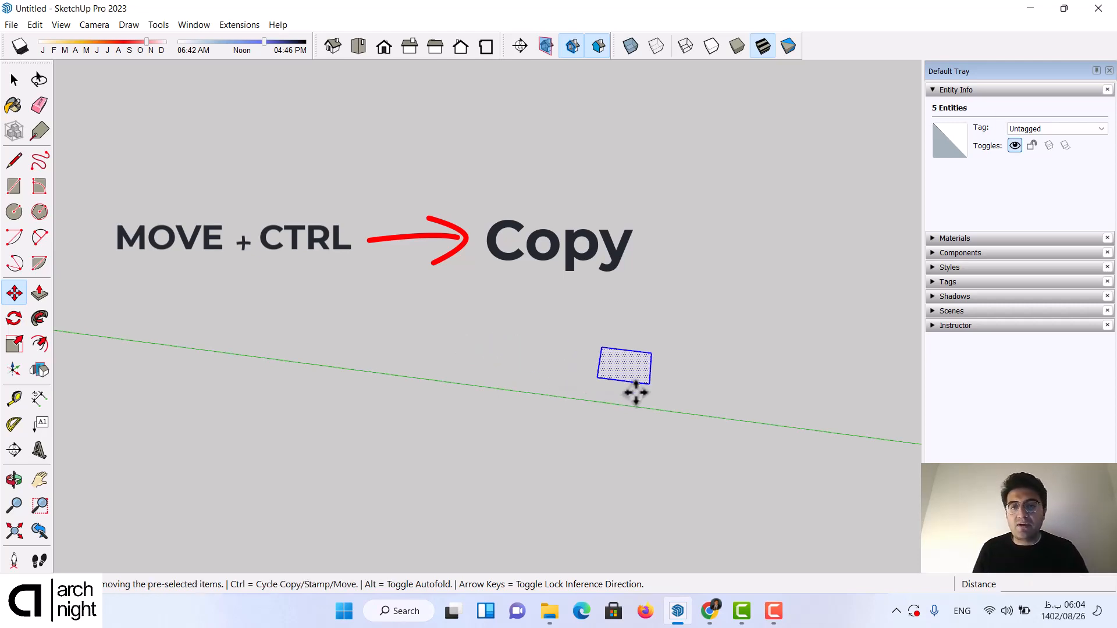
{"action": "left_click", "coordinate": [653, 382]}
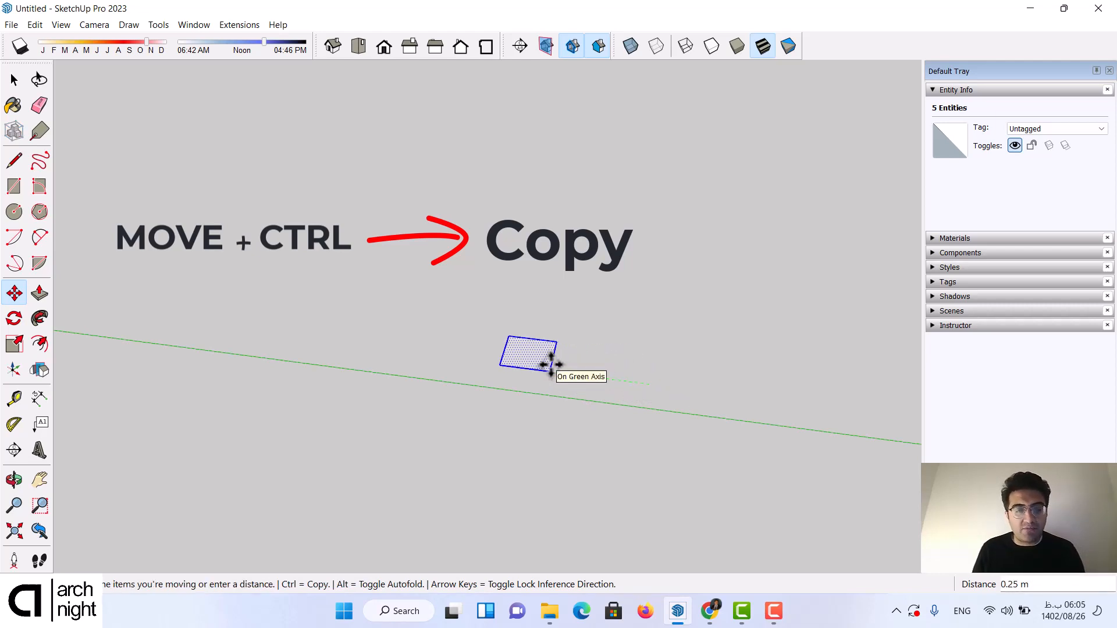
{"action": "key", "text": "ctrl"}
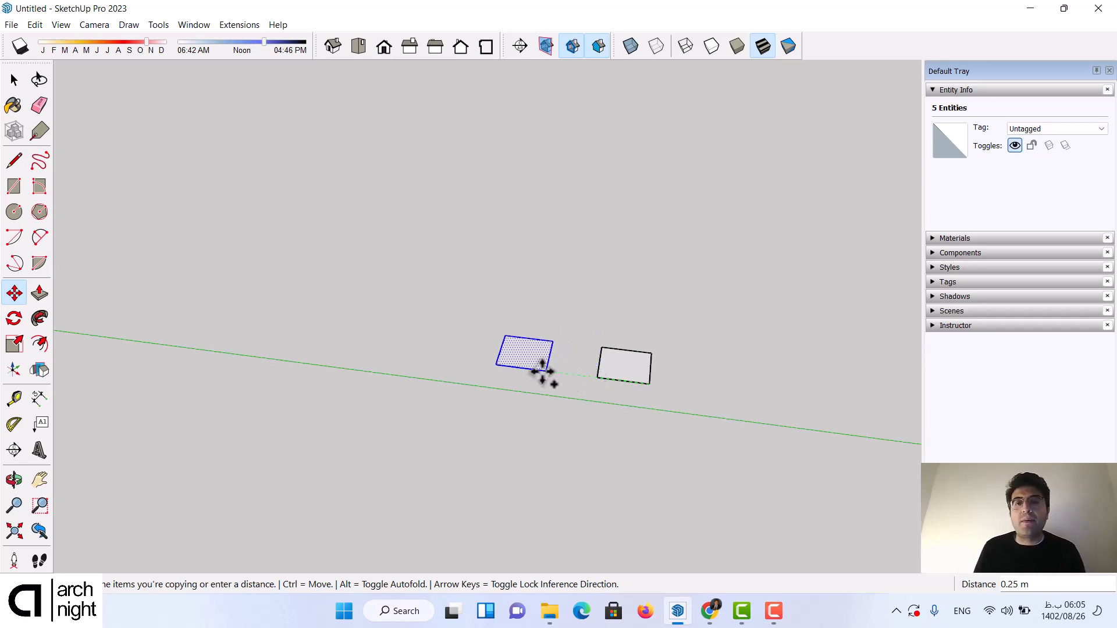
{"action": "left_click", "coordinate": [540, 367]}
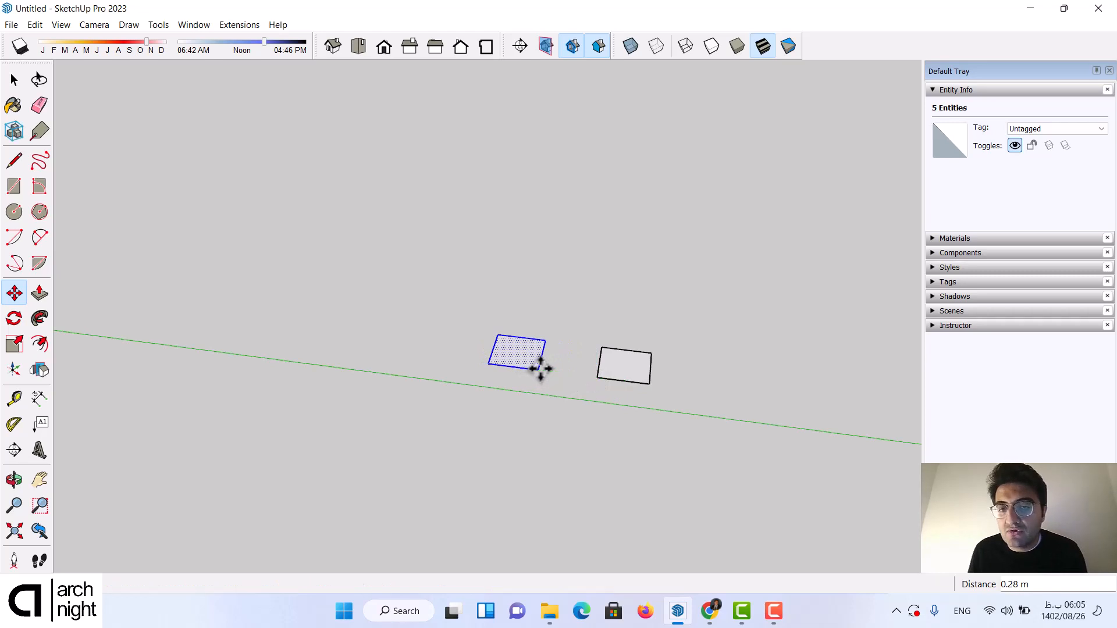
Step: Select both squares and copy them by a corner about 0.28 m along the red axis, away from the green axis
{"action": "scroll", "coordinate": [762, 311], "scroll_direction": "down", "scroll_amount": 1}
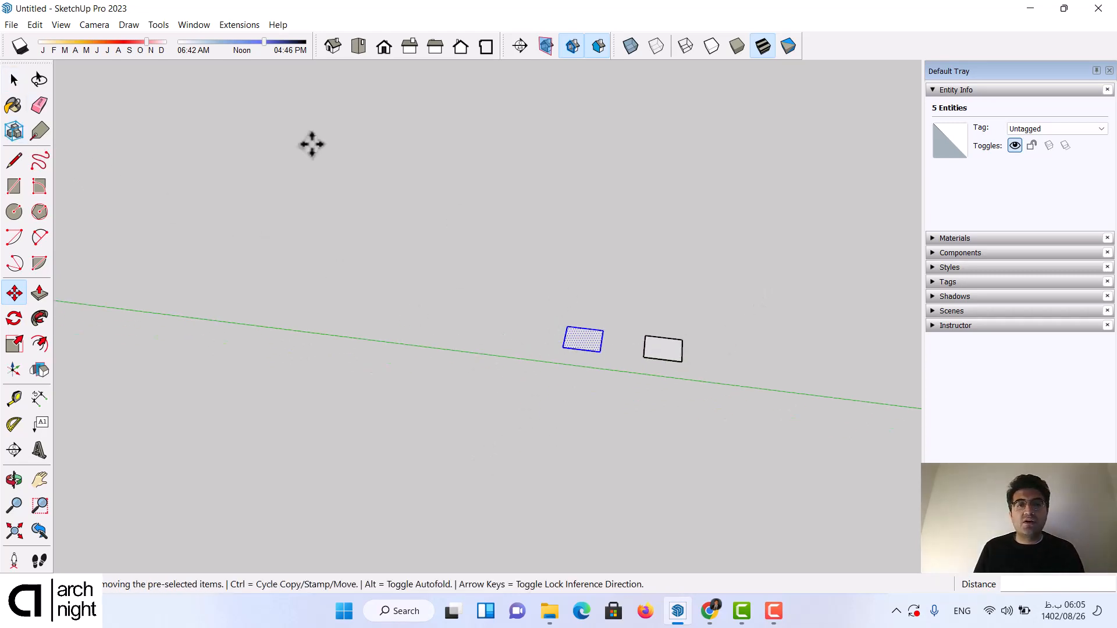
{"action": "left_click", "coordinate": [14, 79]}
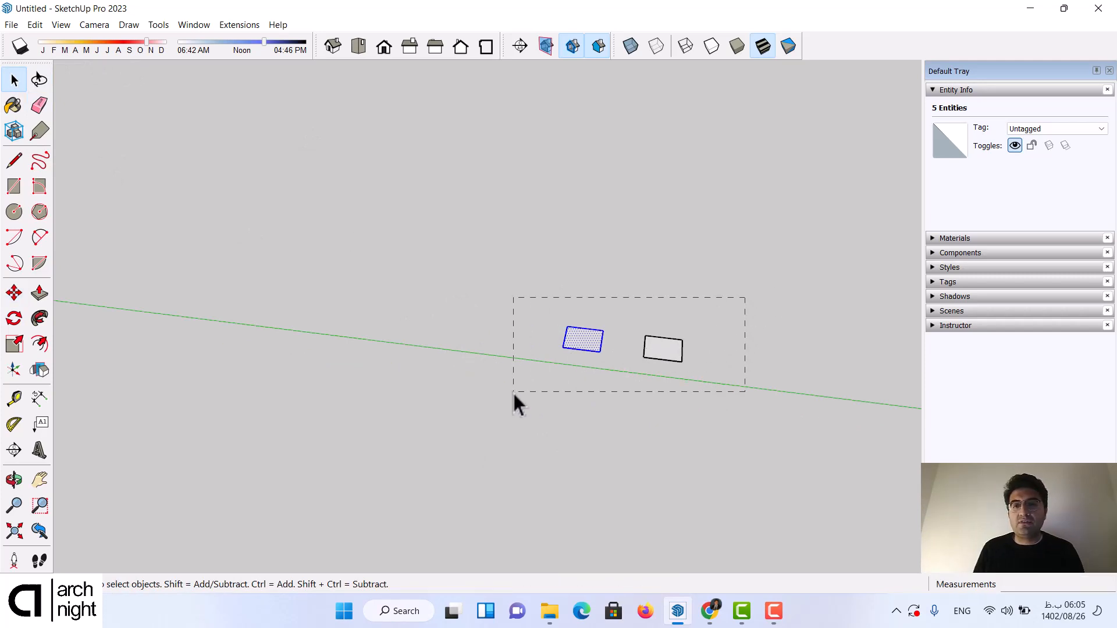
{"action": "middle_click_drag", "start_coordinate": [510, 387], "coordinate": [436, 391]}
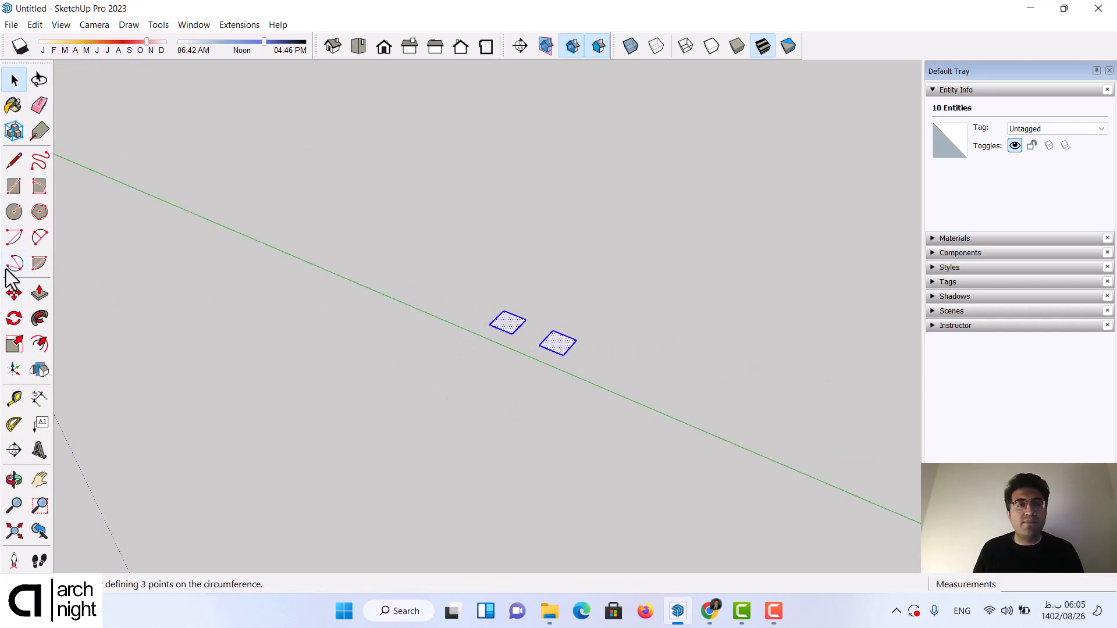
{"action": "left_click", "coordinate": [14, 295]}
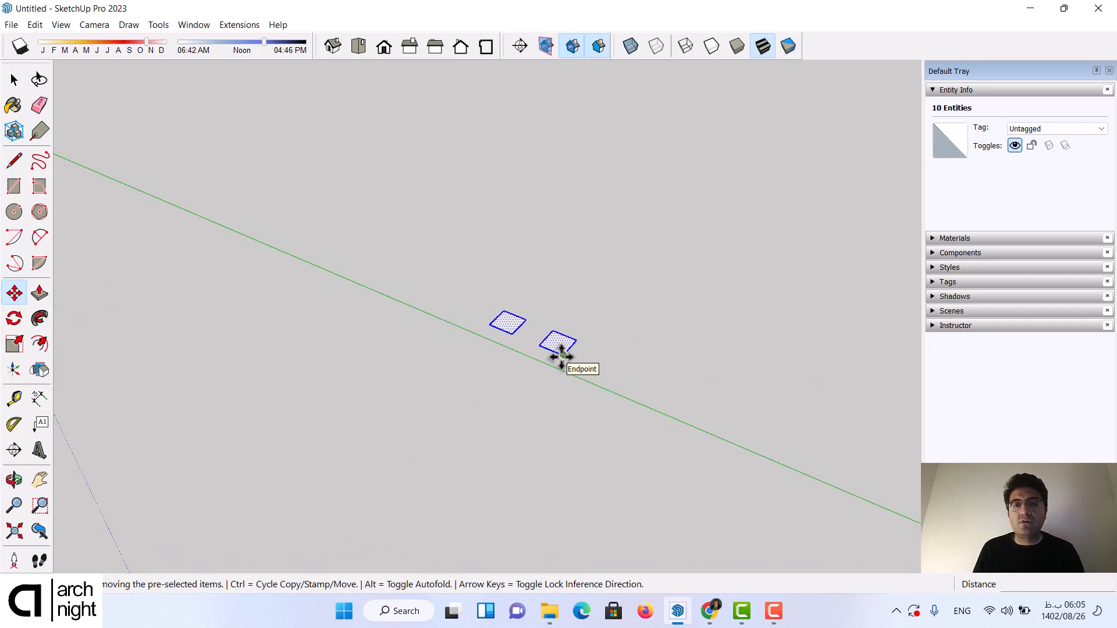
{"action": "left_click", "coordinate": [562, 356]}
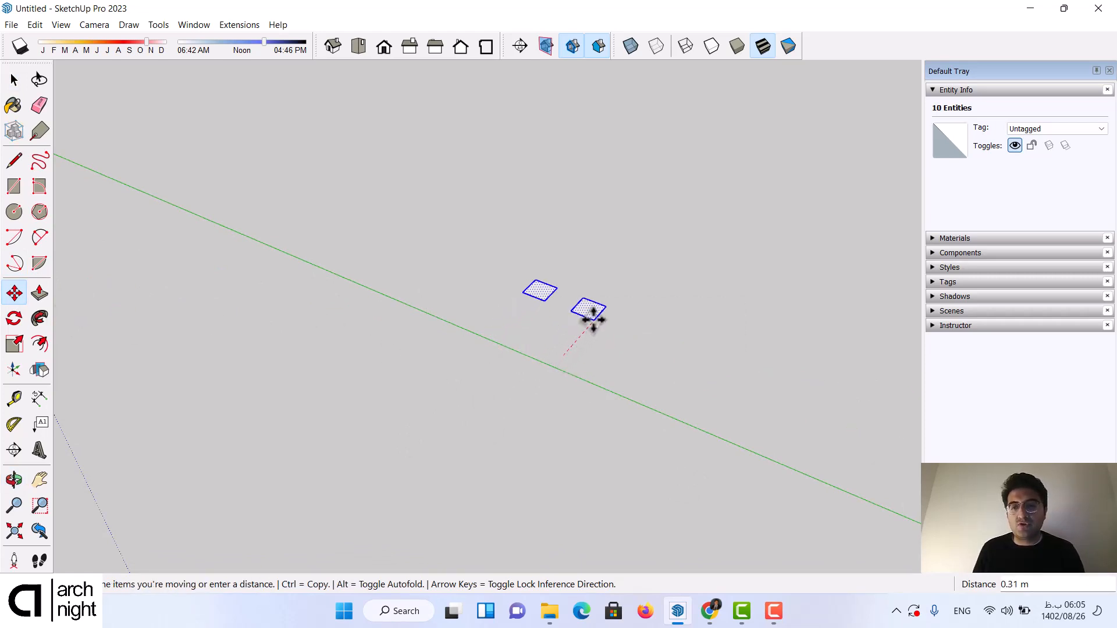
{"action": "key", "text": "ctrl"}
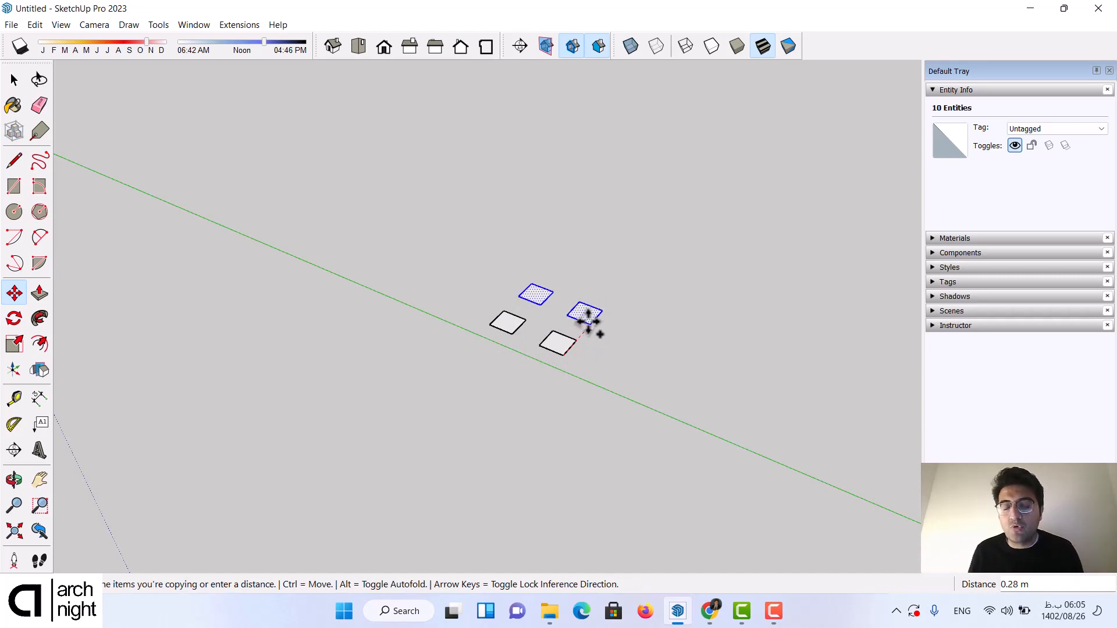
{"action": "left_click", "coordinate": [586, 322]}
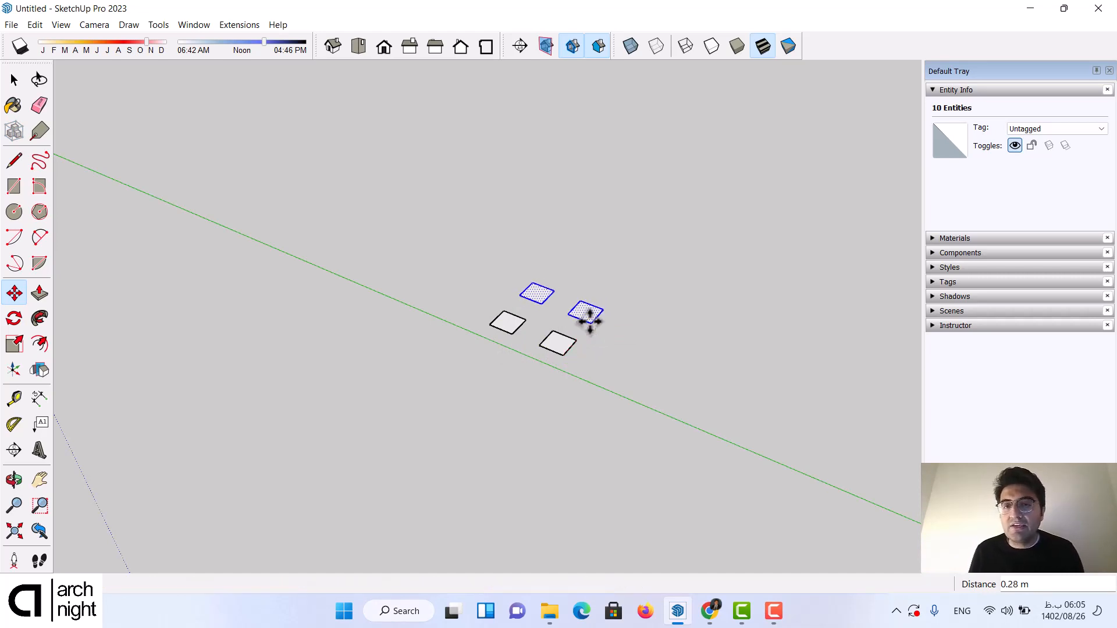
{"action": "scroll", "coordinate": [538, 289], "scroll_direction": "up", "scroll_amount": 2}
{"action": "scroll", "coordinate": [542, 287], "scroll_direction": "up", "scroll_amount": 1}
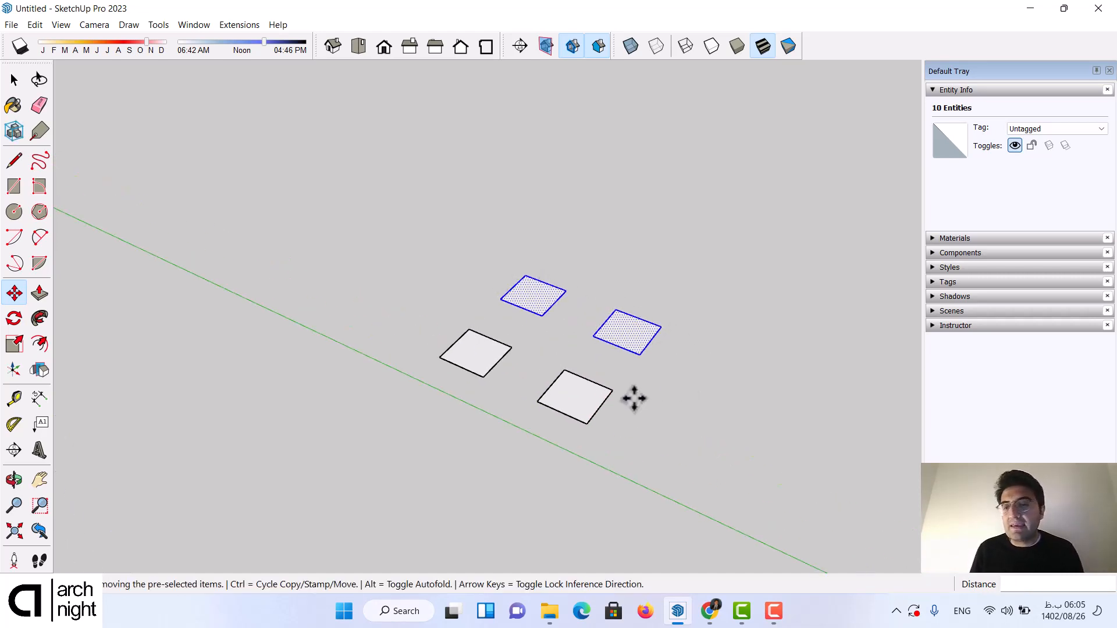
{"action": "middle_click_drag", "start_coordinate": [573, 400], "coordinate": [968, 351]}
{"action": "middle_click_drag", "start_coordinate": [543, 309], "coordinate": [707, 402]}
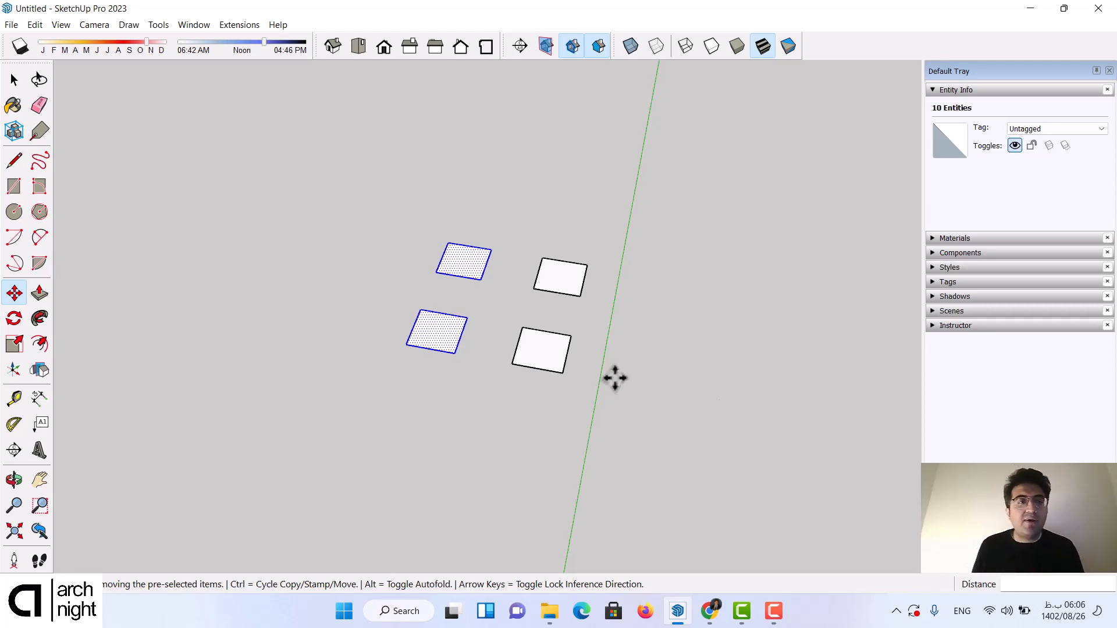
Step: Clear the selection and reselect only the two squares farther from the green axis
{"action": "left_click", "coordinate": [14, 293]}
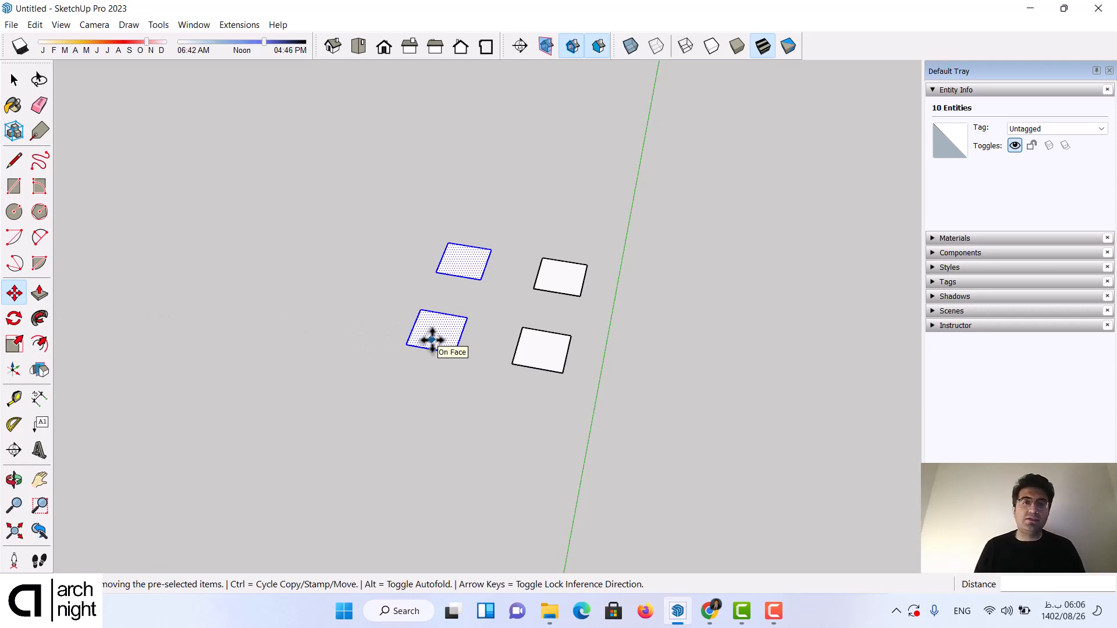
{"action": "scroll", "coordinate": [506, 320], "scroll_direction": "down", "scroll_amount": 3}
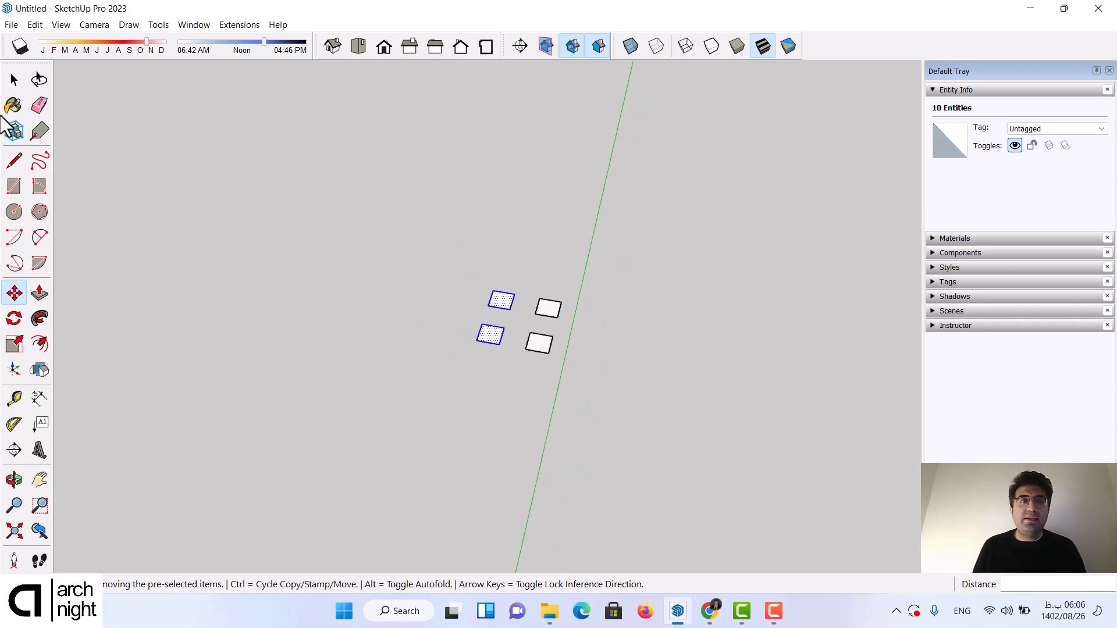
{"action": "left_click", "coordinate": [11, 82]}
{"action": "scroll", "coordinate": [504, 320], "scroll_direction": "up", "scroll_amount": 2}
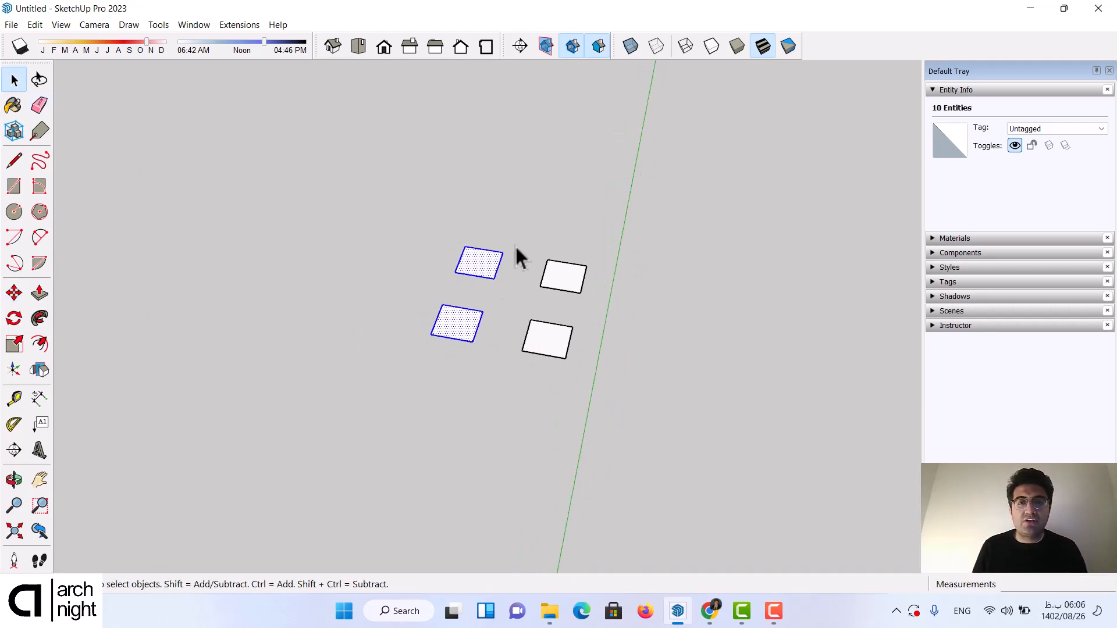
{"action": "left_click", "coordinate": [501, 306]}
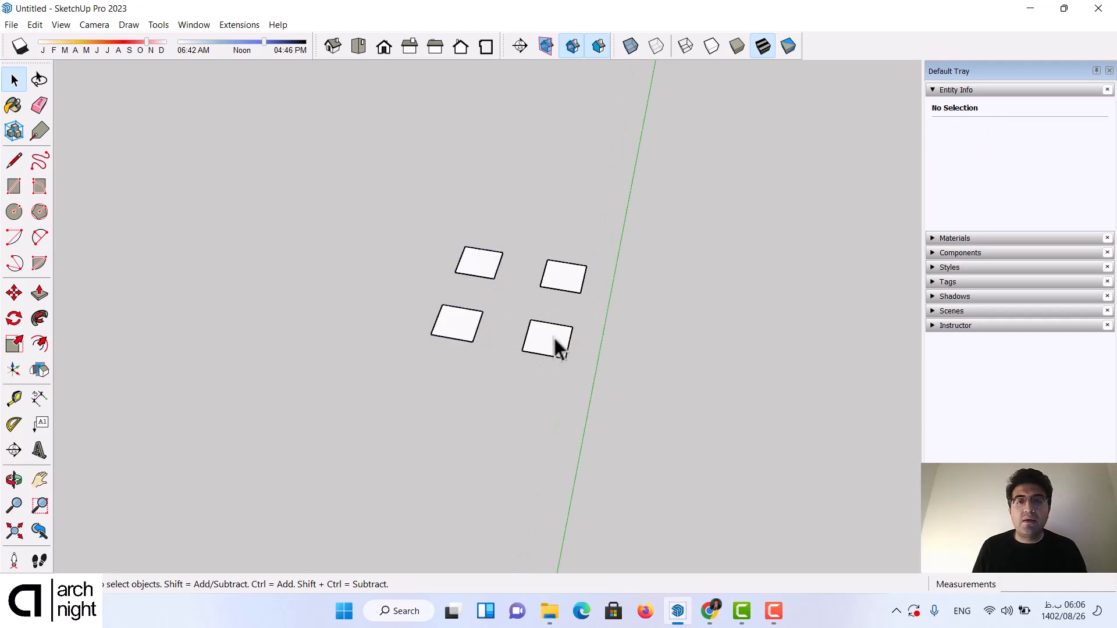
{"action": "middle_click_drag", "start_coordinate": [553, 347], "coordinate": [506, 289]}
{"action": "left_click_drag", "start_coordinate": [497, 239], "coordinate": [456, 326]}
{"action": "middle_click_drag", "start_coordinate": [494, 412], "coordinate": [411, 424]}
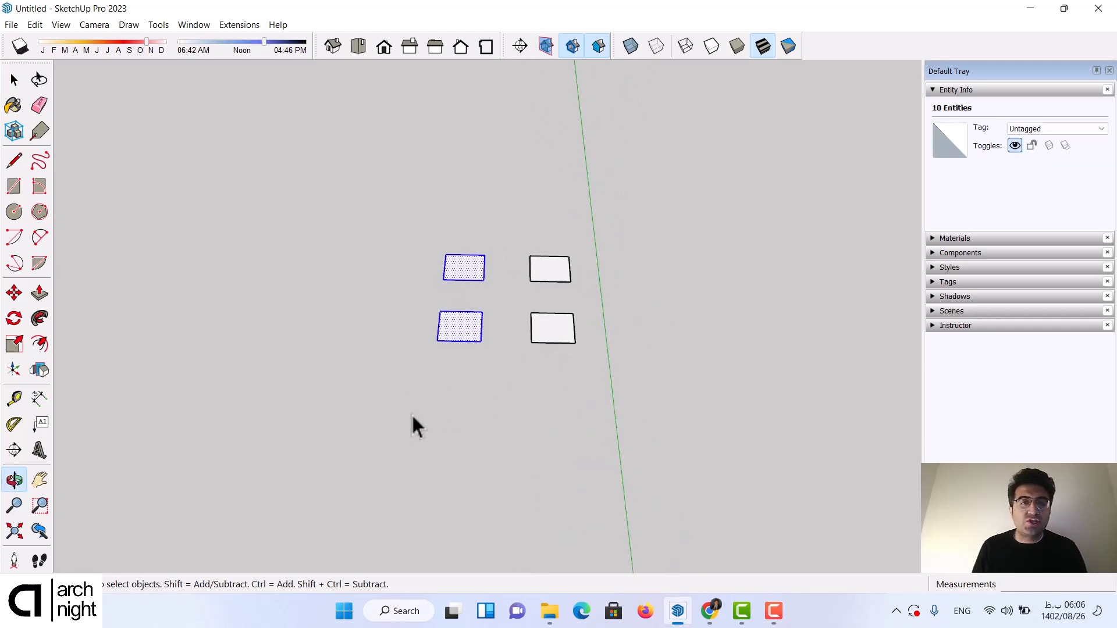
Step: Copy the two selected squares 0.28 m along the red axis, using matching corners of the neighbouring squares as start and end points
{"action": "left_click", "coordinate": [14, 292]}
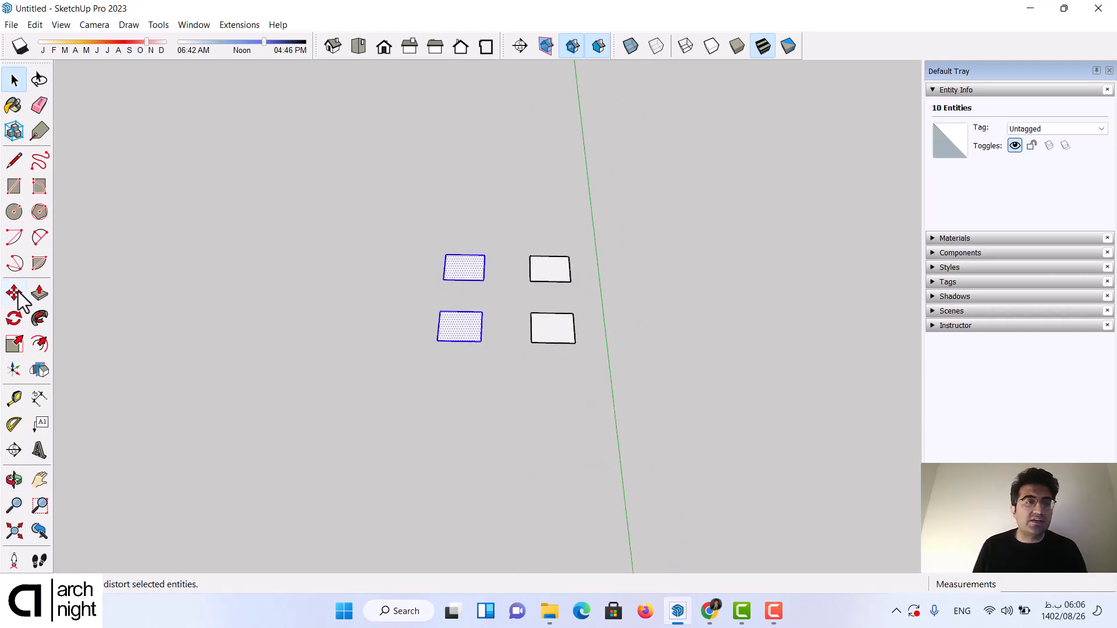
{"action": "left_click", "coordinate": [480, 341]}
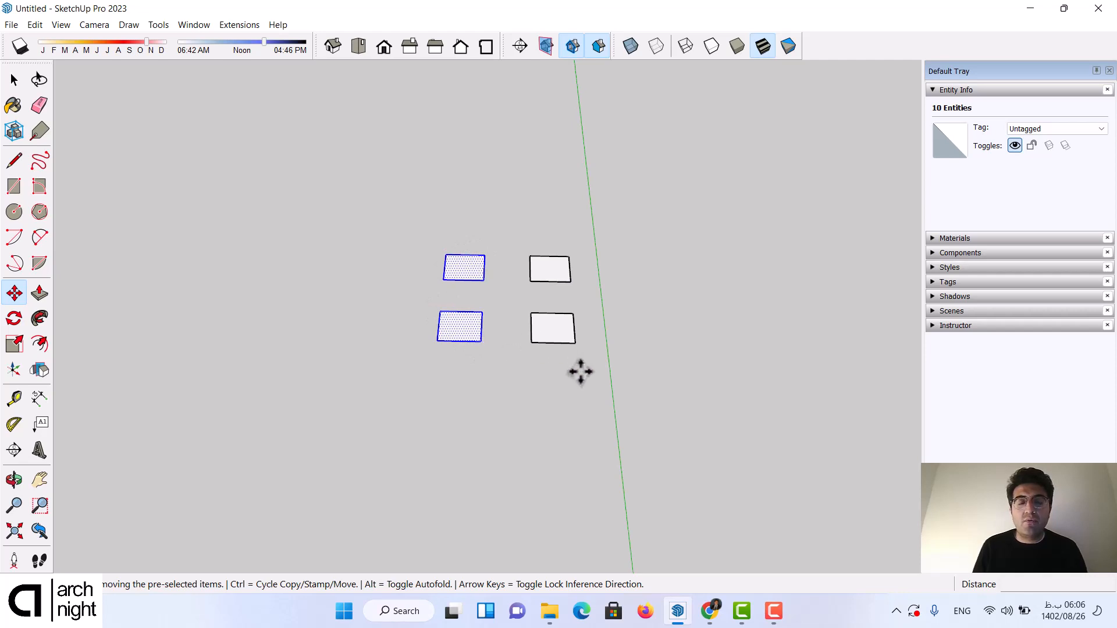
{"action": "left_click", "coordinate": [533, 342]}
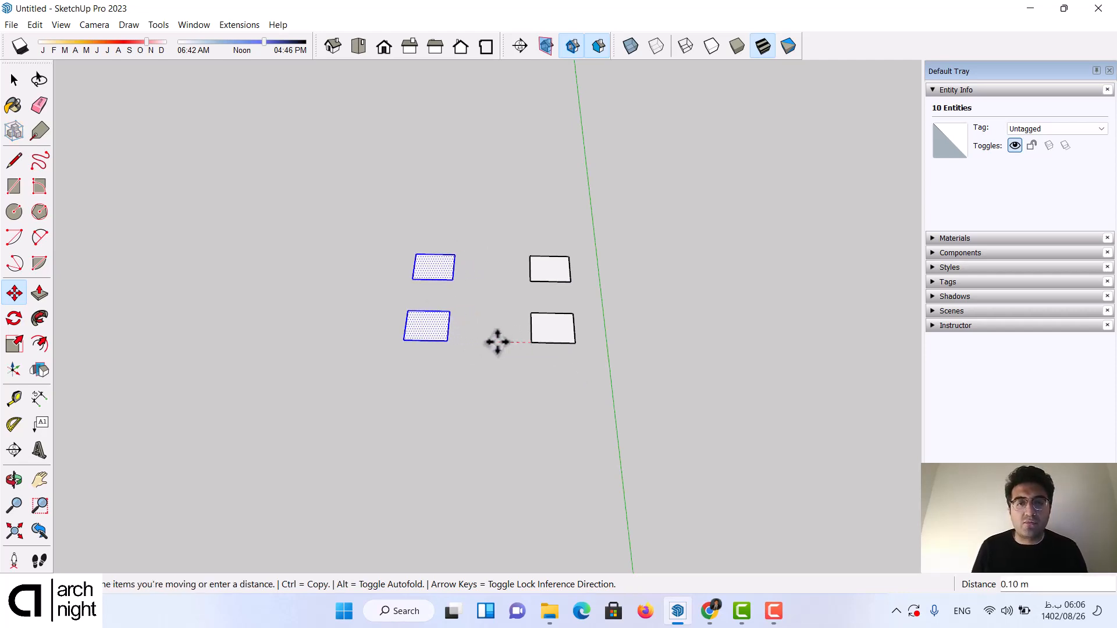
{"action": "key", "text": "ctrl"}
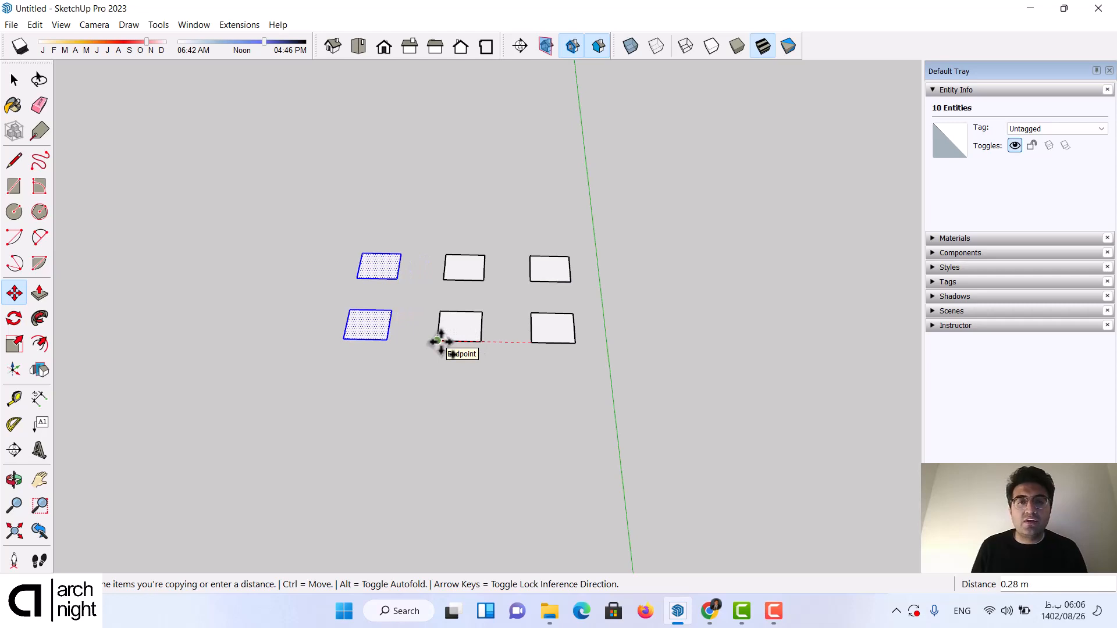
{"action": "left_click", "coordinate": [438, 340]}
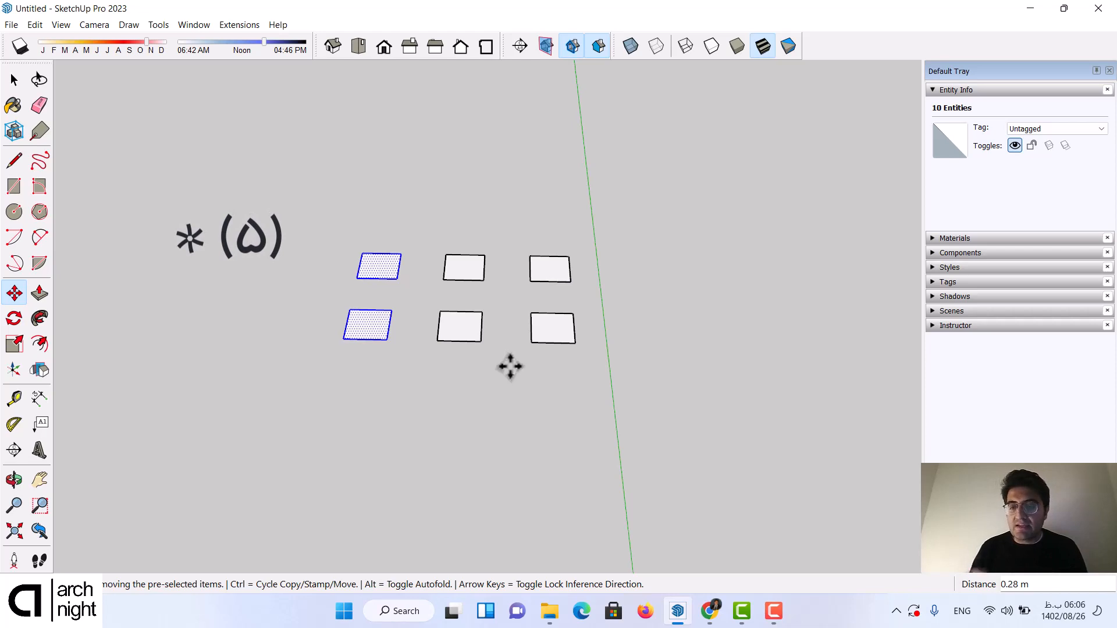
Step: Repeat the last copy as an array of five evenly spaced copies by entering *5
{"action": "type", "text": "*"}
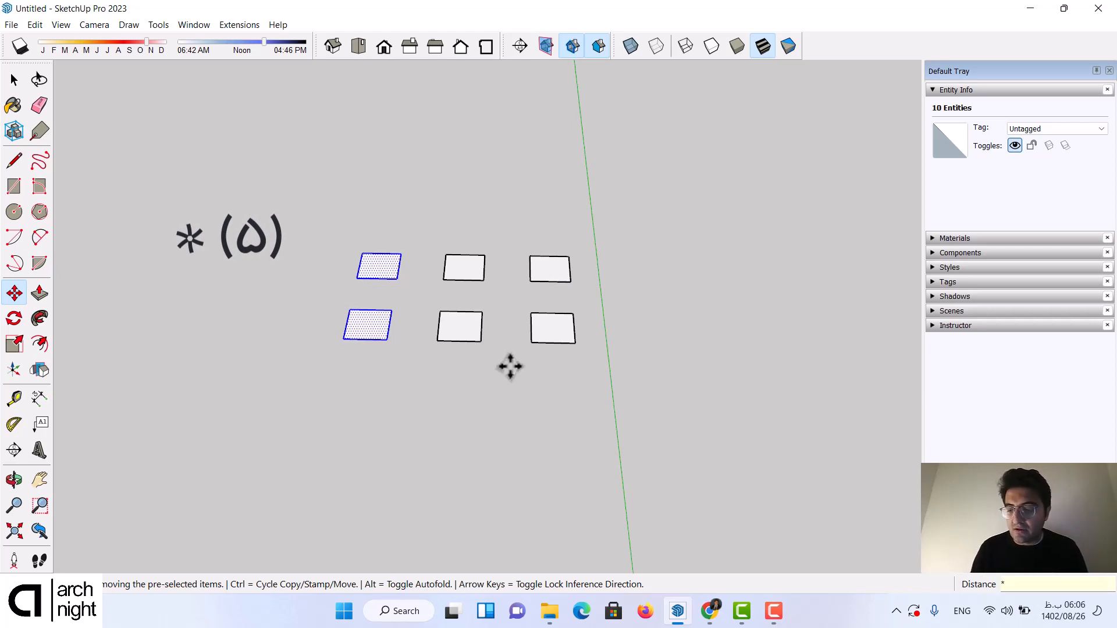
{"action": "type", "text": "5"}
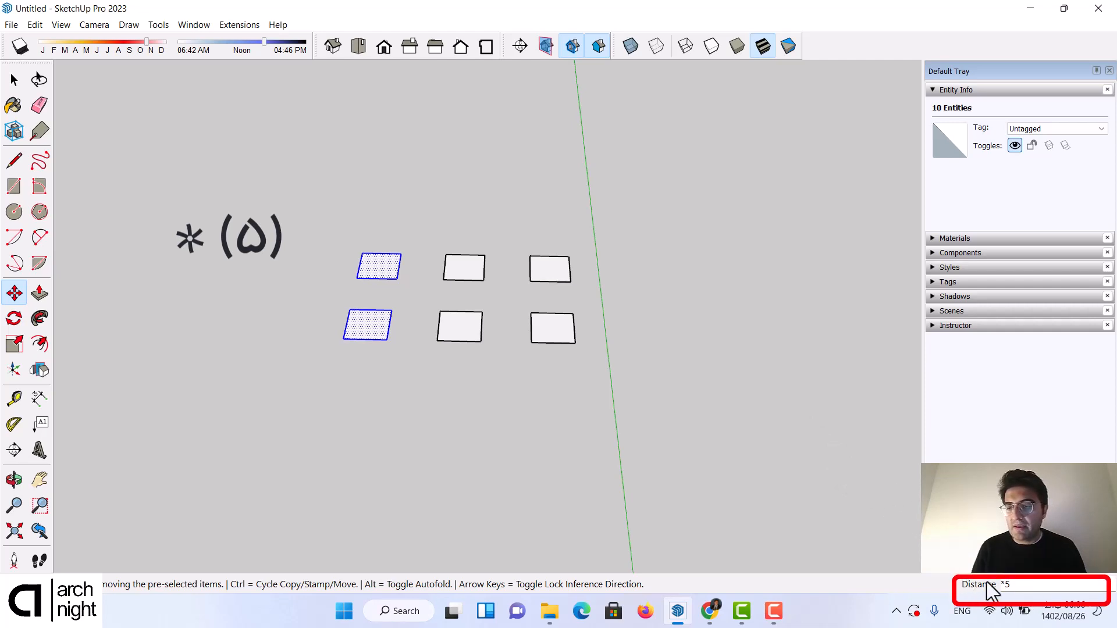
{"action": "scroll", "coordinate": [582, 349], "scroll_direction": "down", "scroll_amount": 5}
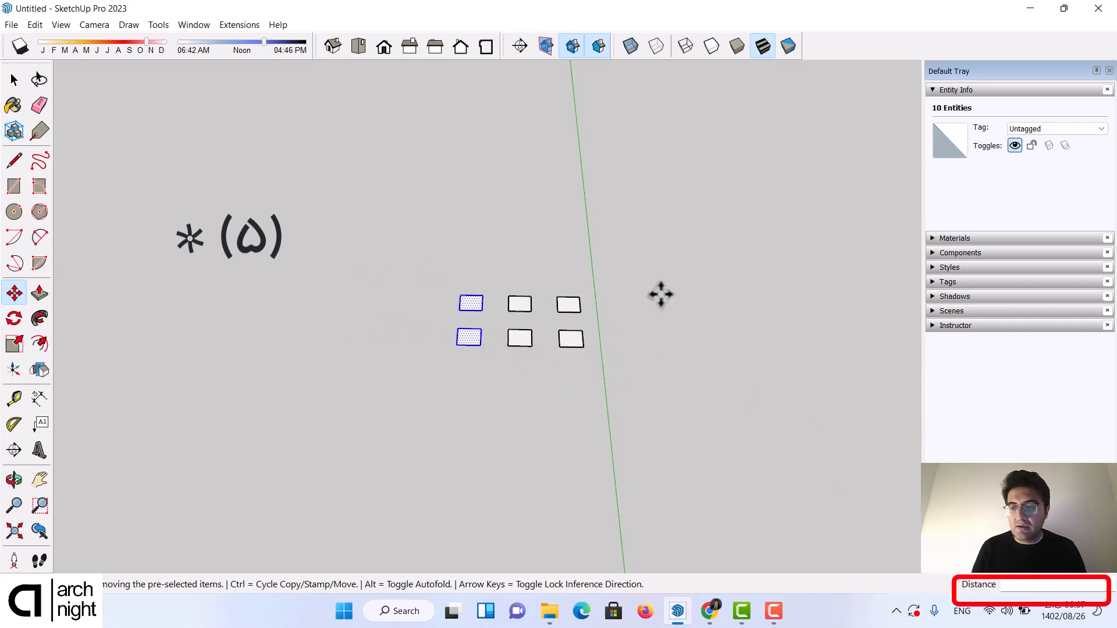
{"action": "type", "text": "*5"}
{"action": "key", "text": "Return"}
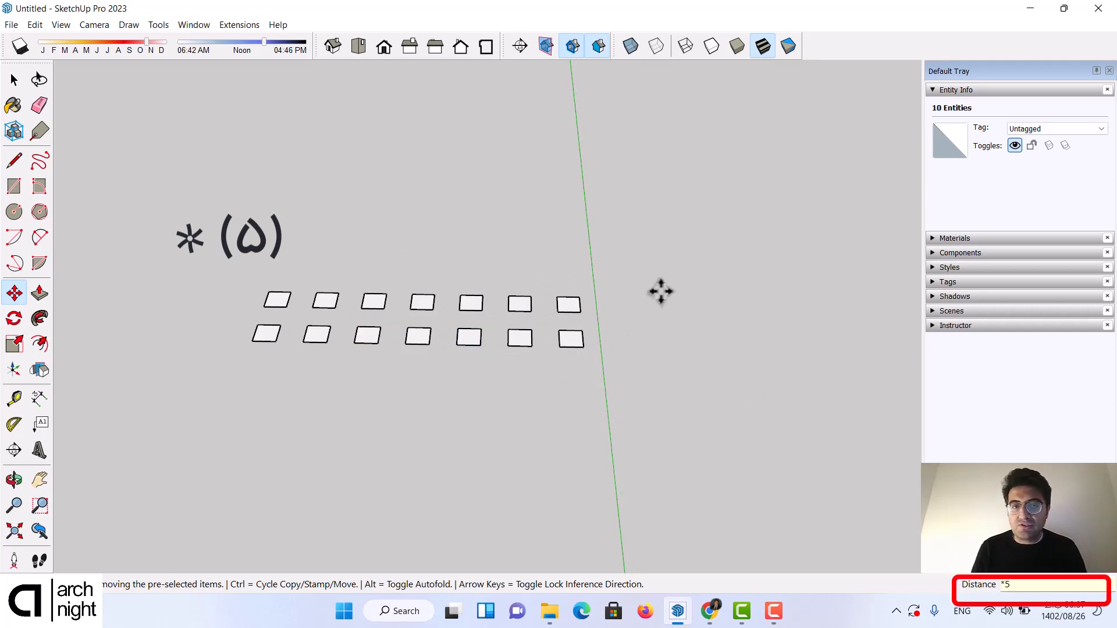
{"action": "scroll", "coordinate": [494, 320], "scroll_direction": "up", "scroll_amount": 3}
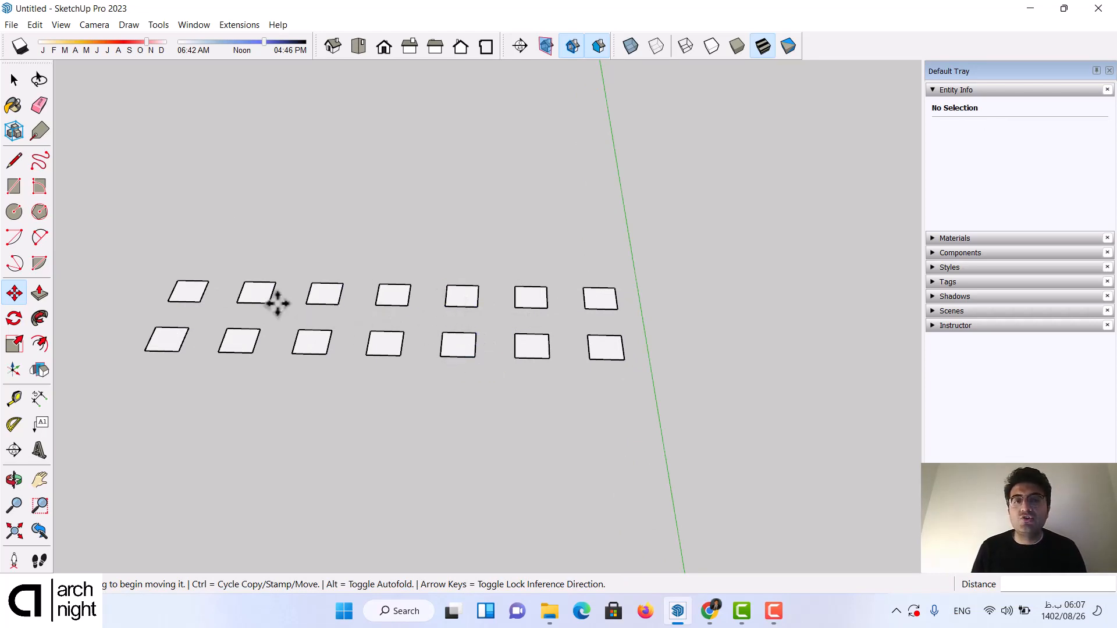
{"action": "left_click", "coordinate": [227, 328]}
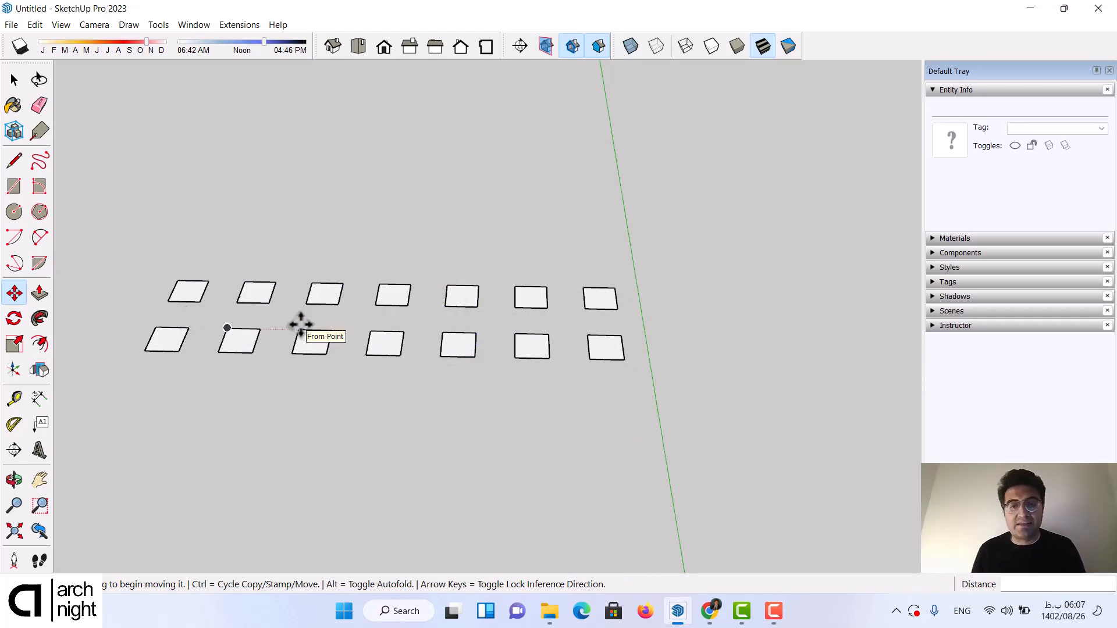
{"action": "key", "text": "Escape"}
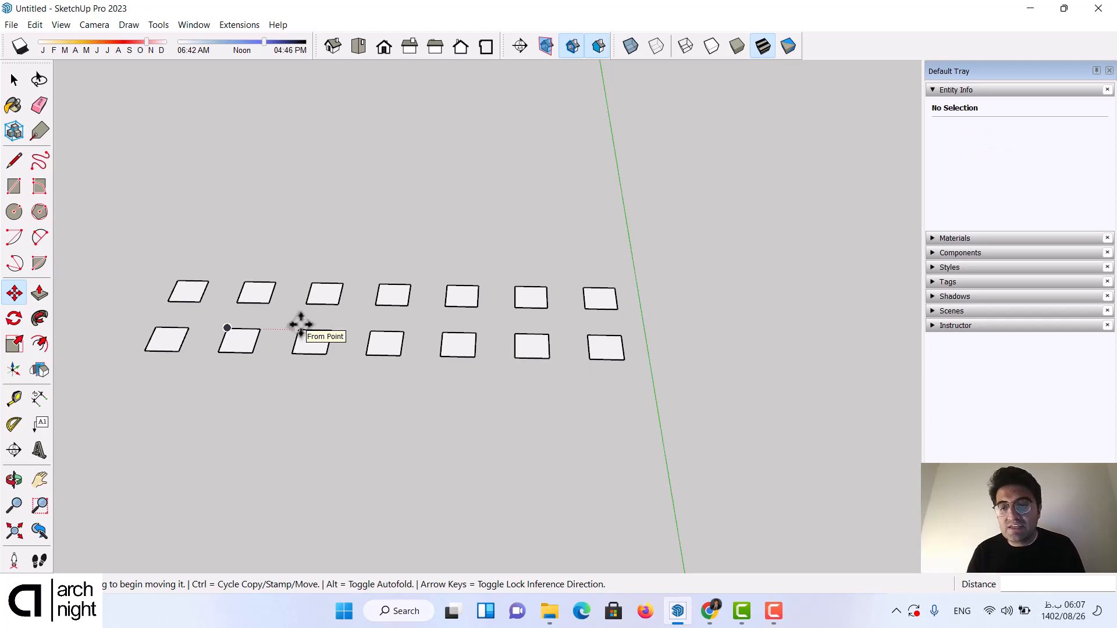
Step: Select all the squares in both rows and delete them
{"action": "left_click", "coordinate": [14, 81]}
{"action": "scroll", "coordinate": [661, 349], "scroll_direction": "down", "scroll_amount": 3}
{"action": "scroll", "coordinate": [641, 349], "scroll_direction": "up", "scroll_amount": 6}
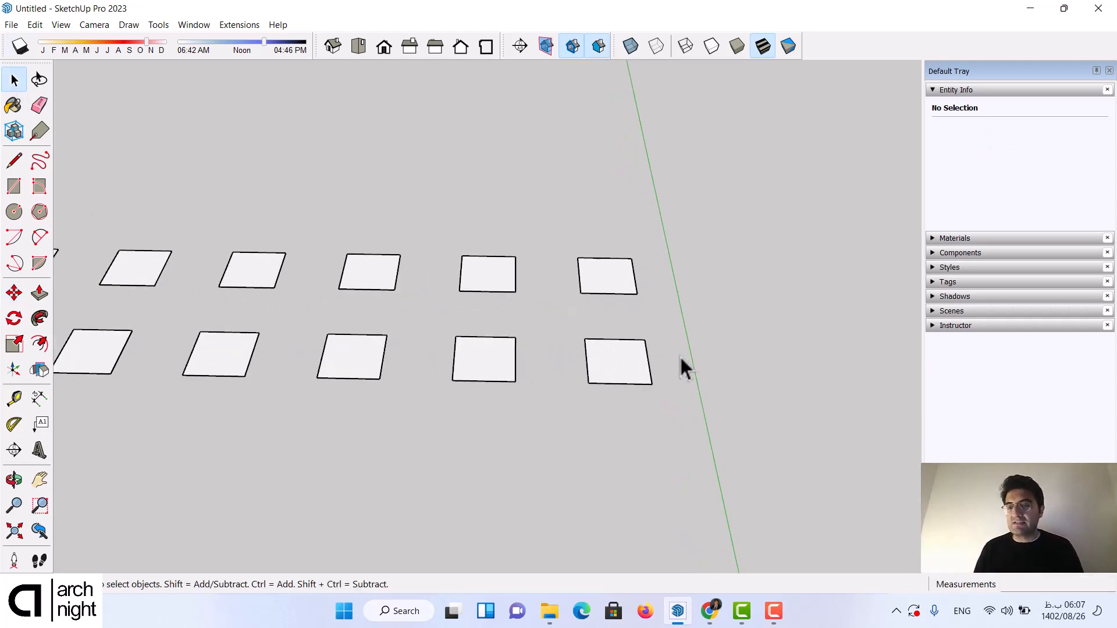
{"action": "scroll", "coordinate": [678, 353], "scroll_direction": "up", "scroll_amount": 3}
{"action": "scroll", "coordinate": [326, 306], "scroll_direction": "down", "scroll_amount": 3}
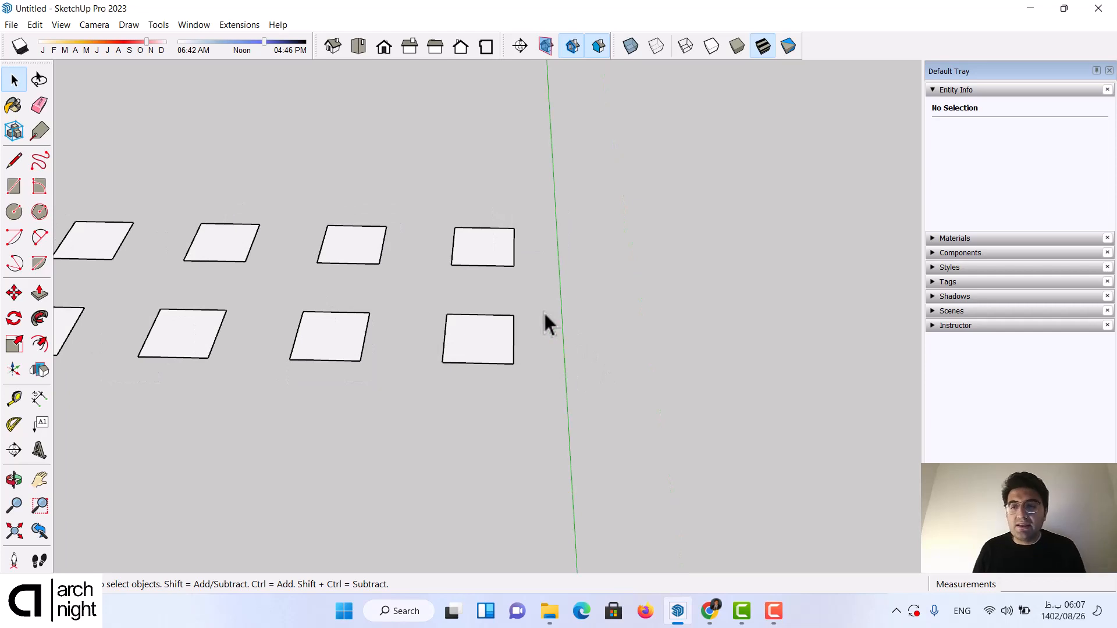
{"action": "scroll", "coordinate": [534, 306], "scroll_direction": "down", "scroll_amount": 5}
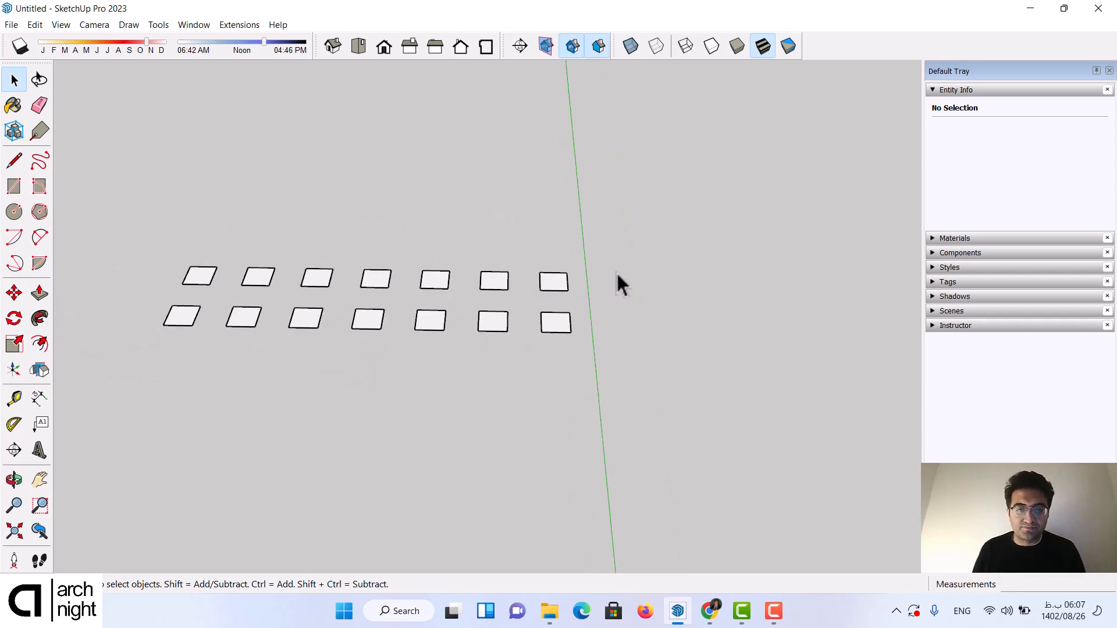
{"action": "left_click_drag", "start_coordinate": [133, 457], "coordinate": [135, 448]}
{"action": "key", "text": "Delete"}
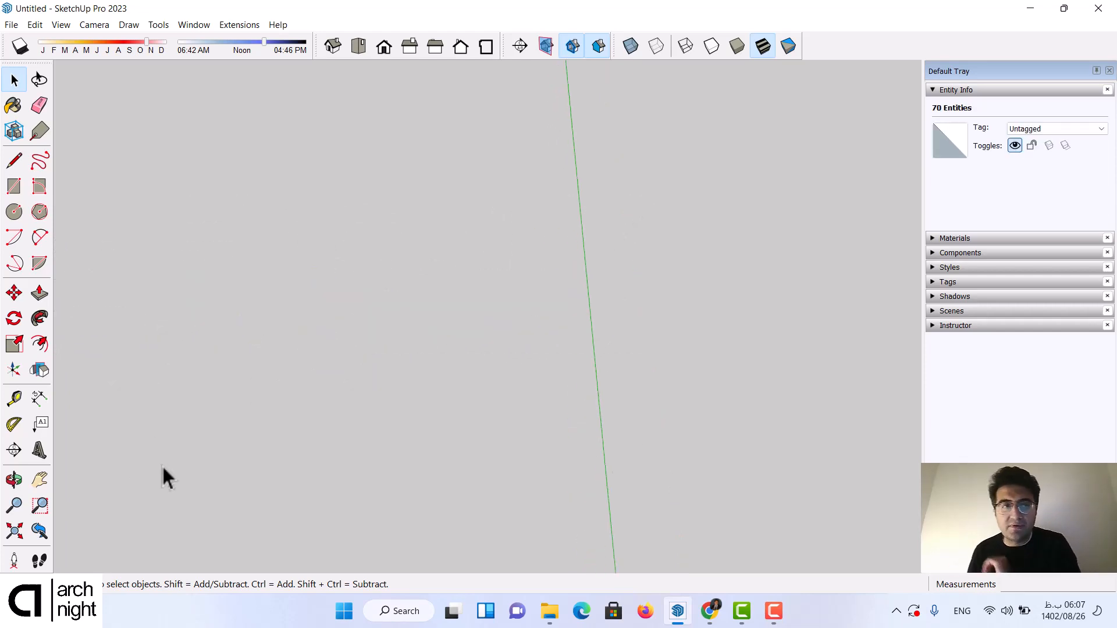
Step: Draw a new square of about 0.58 m by 0.58 m on the ground beside the green axis
{"action": "left_click", "coordinate": [15, 190]}
{"action": "scroll", "coordinate": [424, 379], "scroll_direction": "down", "scroll_amount": 2}
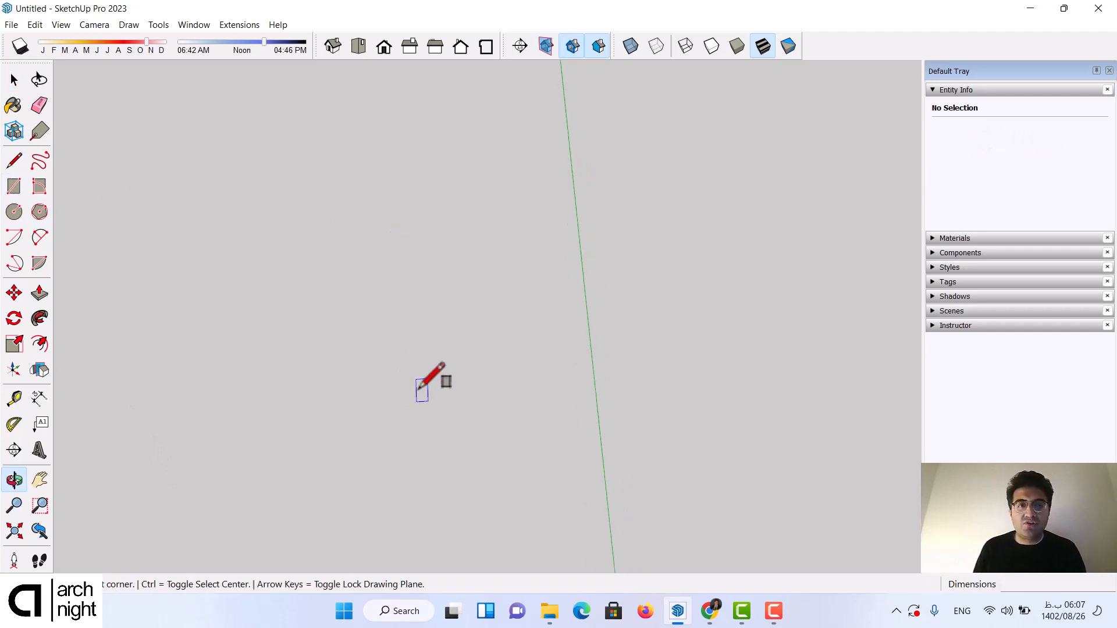
{"action": "scroll", "coordinate": [480, 331], "scroll_direction": "down", "scroll_amount": 1}
{"action": "left_click", "coordinate": [499, 350]}
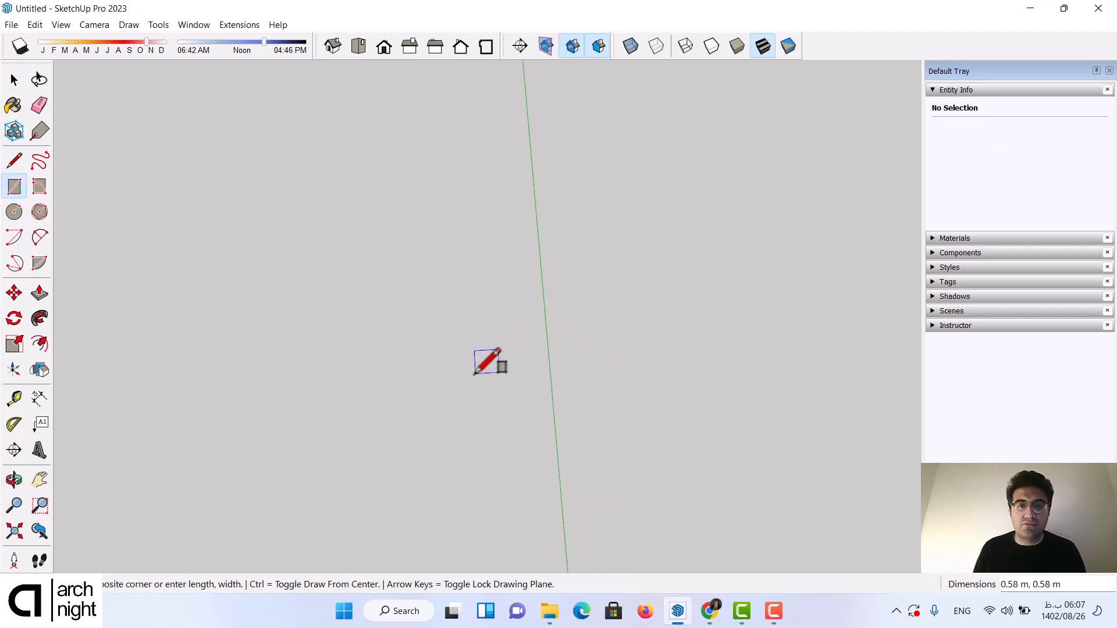
{"action": "left_click", "coordinate": [475, 373]}
Step: Draw a smaller rectangle extending outward from the middle of the square's far edge
{"action": "scroll", "coordinate": [487, 349], "scroll_direction": "up", "scroll_amount": 6}
{"action": "left_click", "coordinate": [476, 369]}
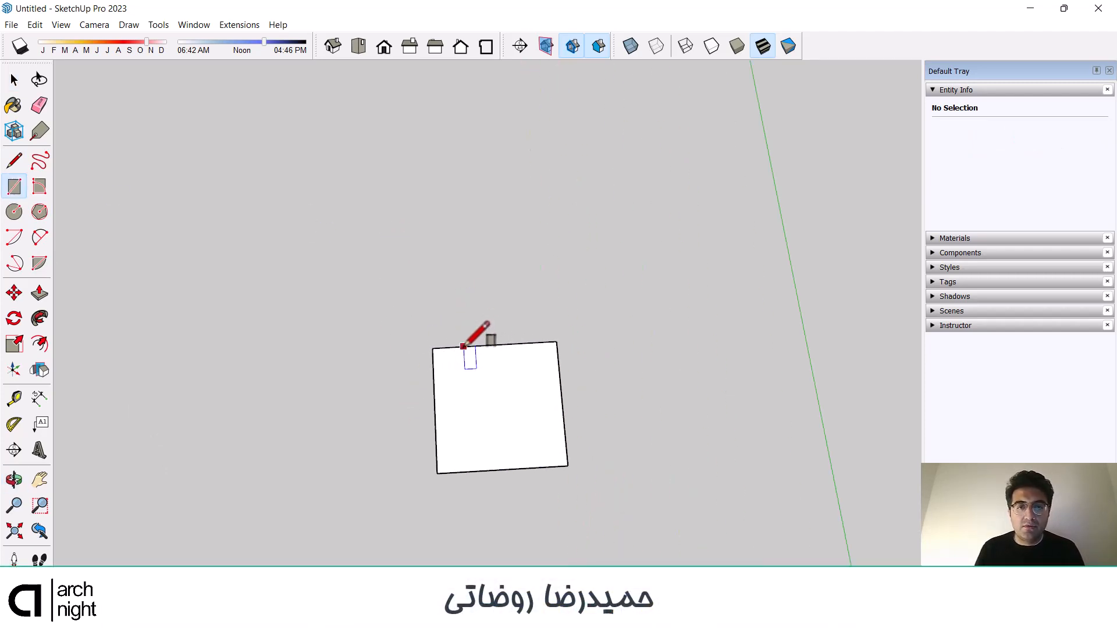
{"action": "left_click", "coordinate": [463, 347]}
{"action": "left_click", "coordinate": [515, 284]}
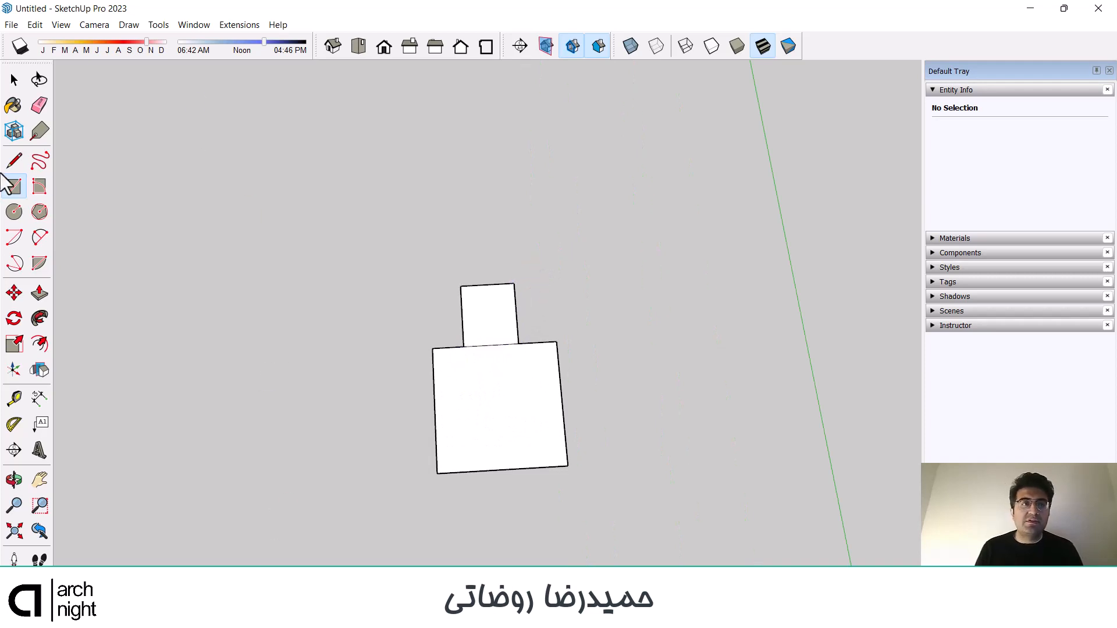
{"action": "left_click", "coordinate": [15, 81]}
{"action": "scroll", "coordinate": [591, 413], "scroll_direction": "down", "scroll_amount": 3}
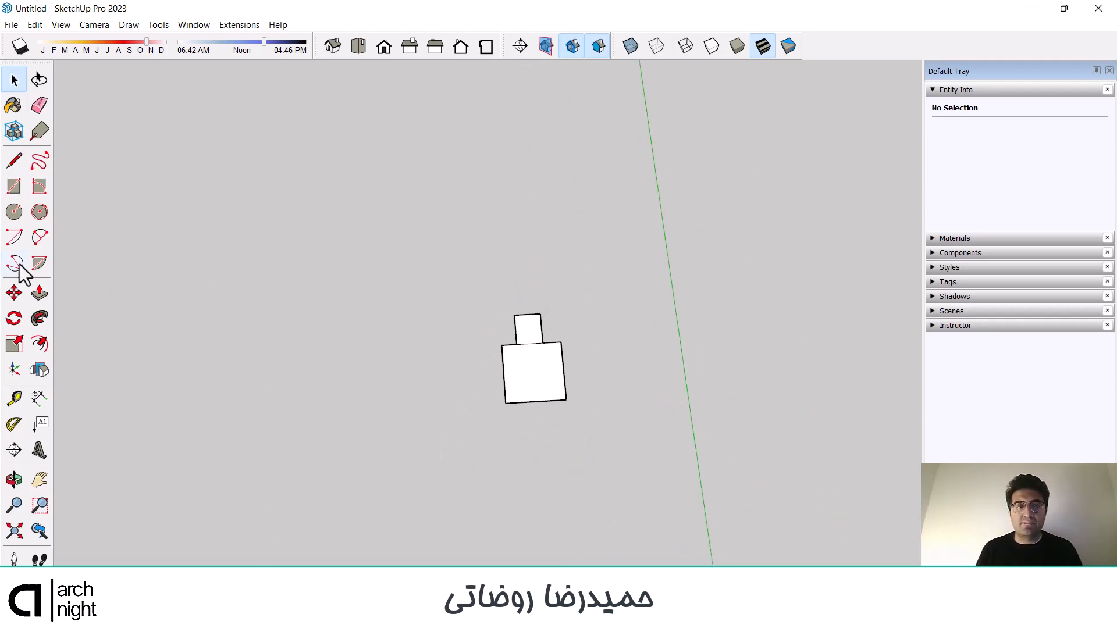
Step: Draw a long narrow rectangle extending outward from the square's side edge, beside the smaller top rectangle
{"action": "left_click", "coordinate": [14, 186]}
{"action": "left_click", "coordinate": [502, 361]}
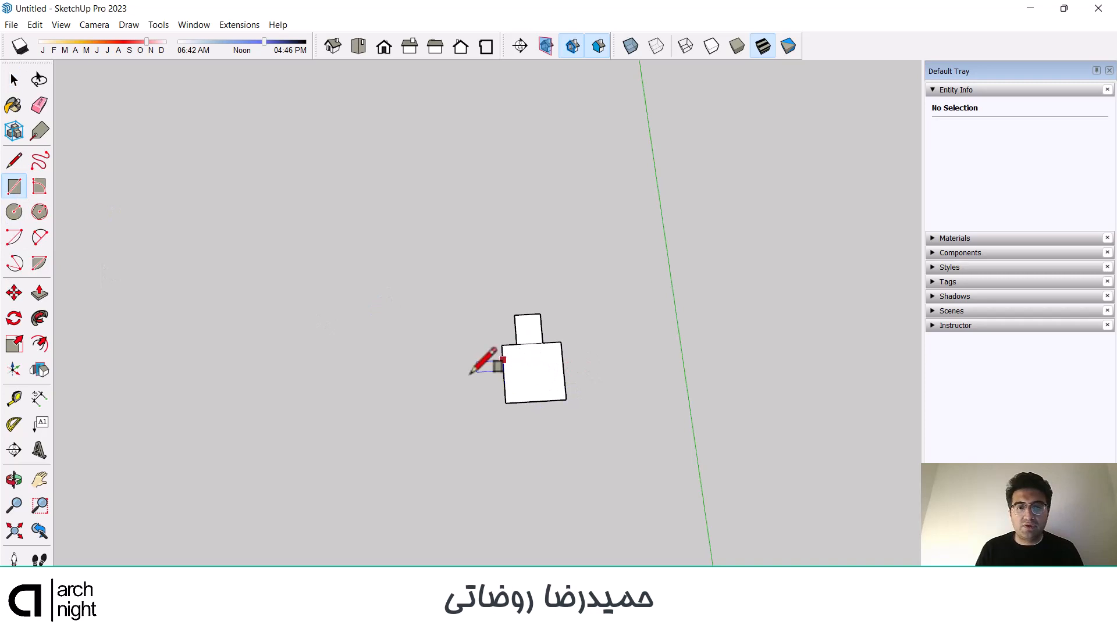
{"action": "left_click", "coordinate": [441, 384]}
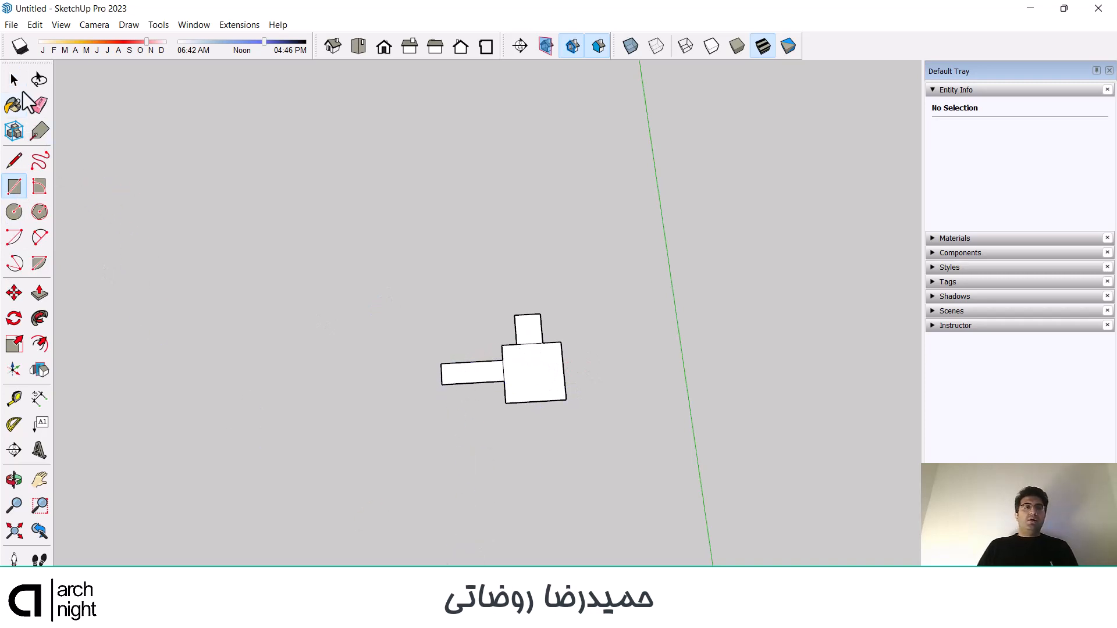
Step: Copy the whole combined shape about 2.38 m along the red axis and array it into four evenly spaced copies with *4
{"action": "scroll", "coordinate": [607, 372], "scroll_direction": "up", "scroll_amount": 2}
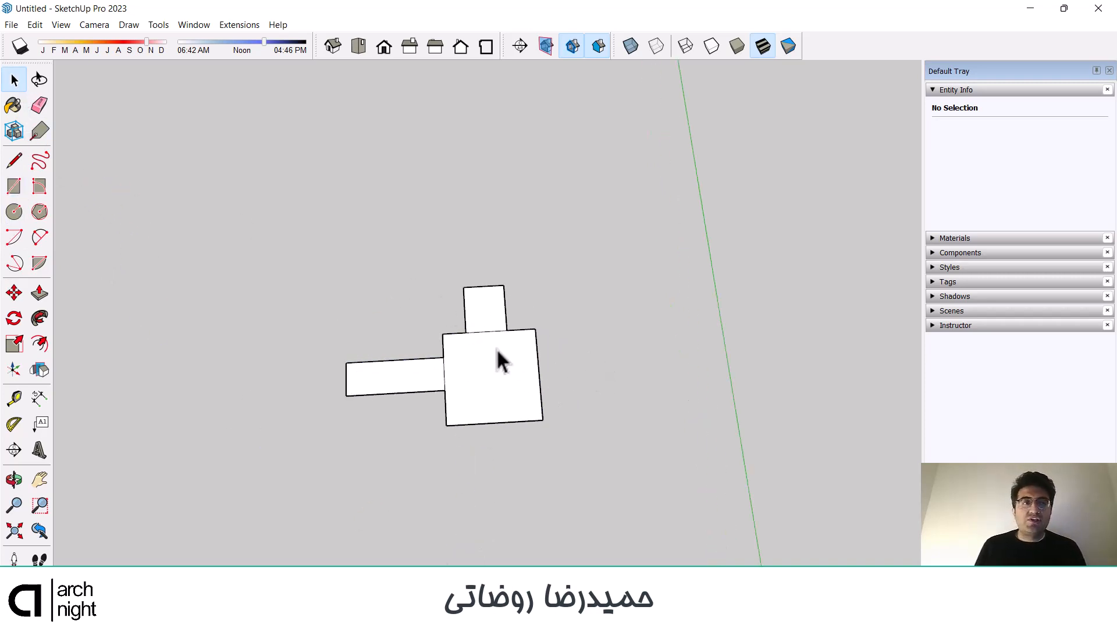
{"action": "middle_click_drag", "start_coordinate": [603, 396], "coordinate": [472, 413]}
{"action": "scroll", "coordinate": [561, 337], "scroll_direction": "down", "scroll_amount": 2}
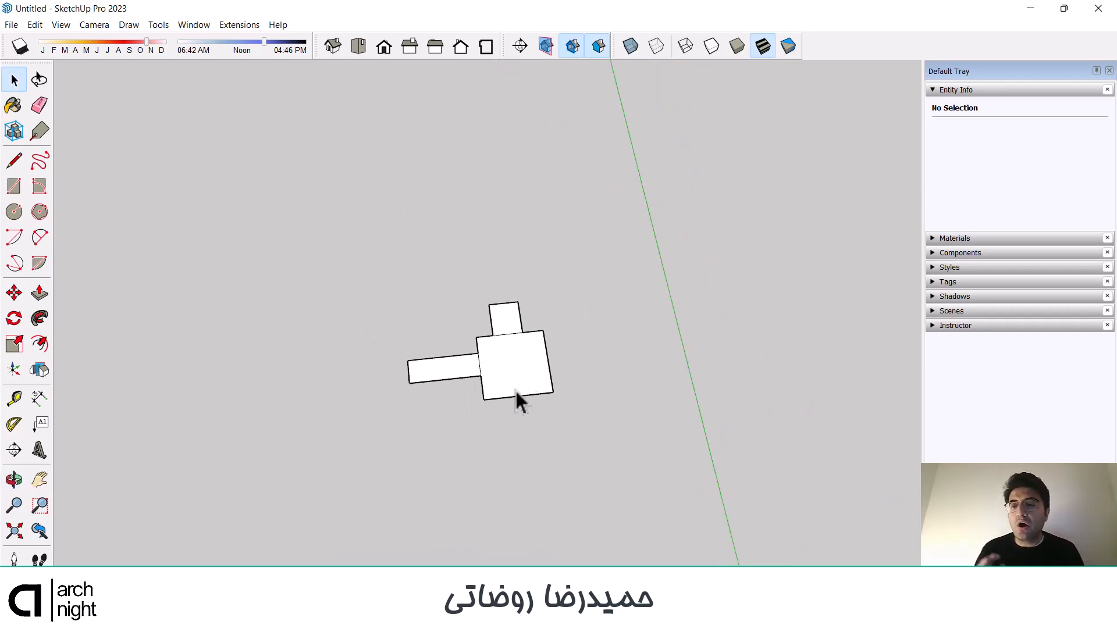
{"action": "scroll", "coordinate": [436, 261], "scroll_direction": "down", "scroll_amount": 2}
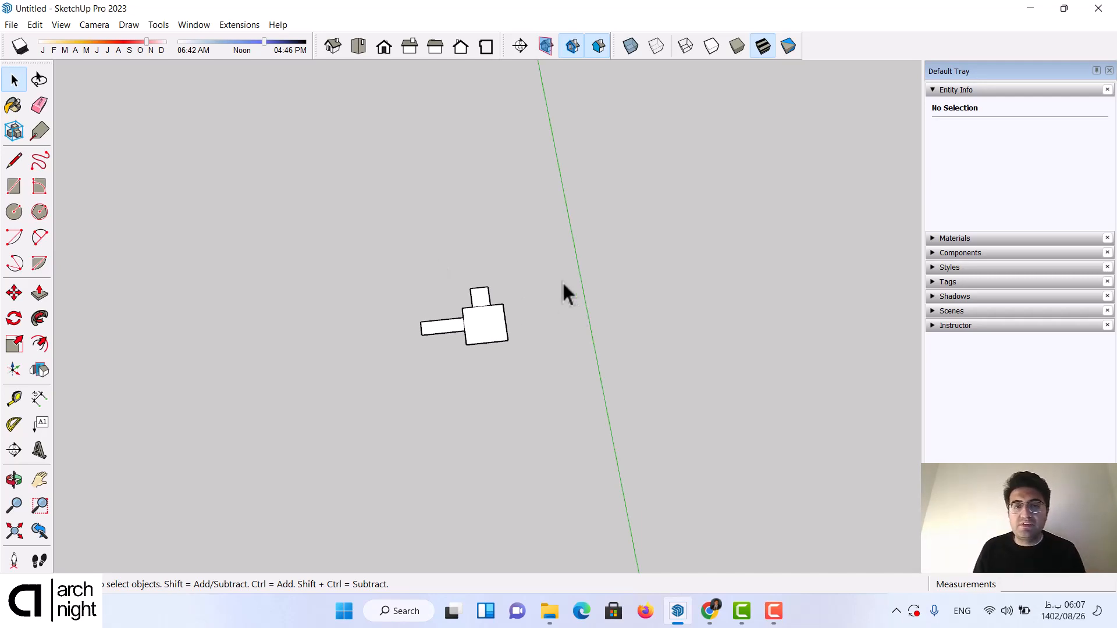
{"action": "left_click_drag", "start_coordinate": [392, 361], "coordinate": [393, 362]}
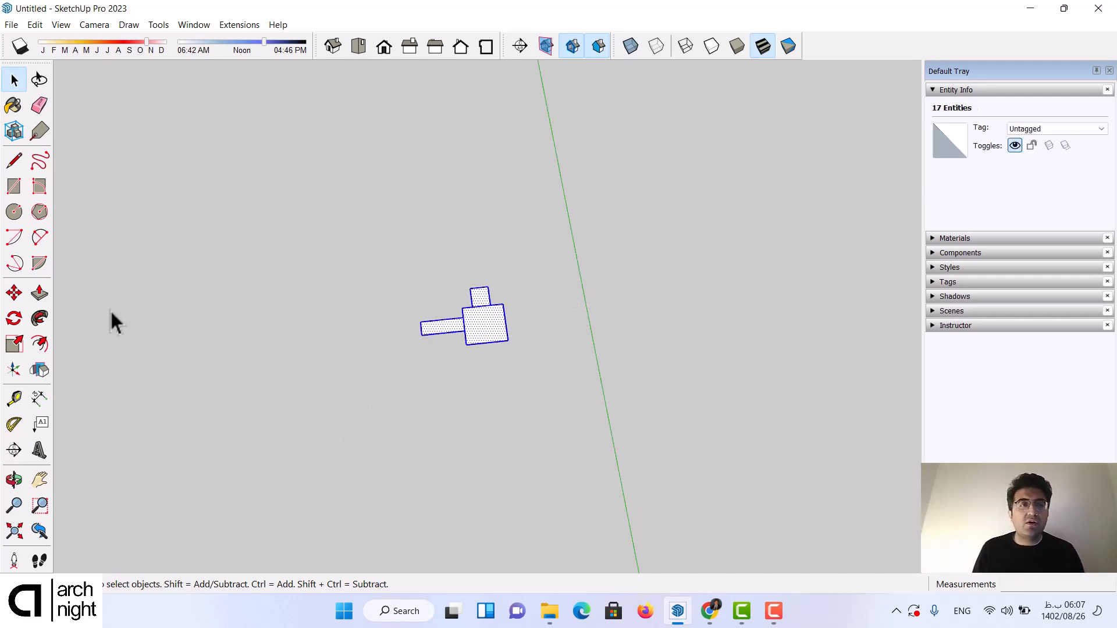
{"action": "left_click", "coordinate": [14, 295]}
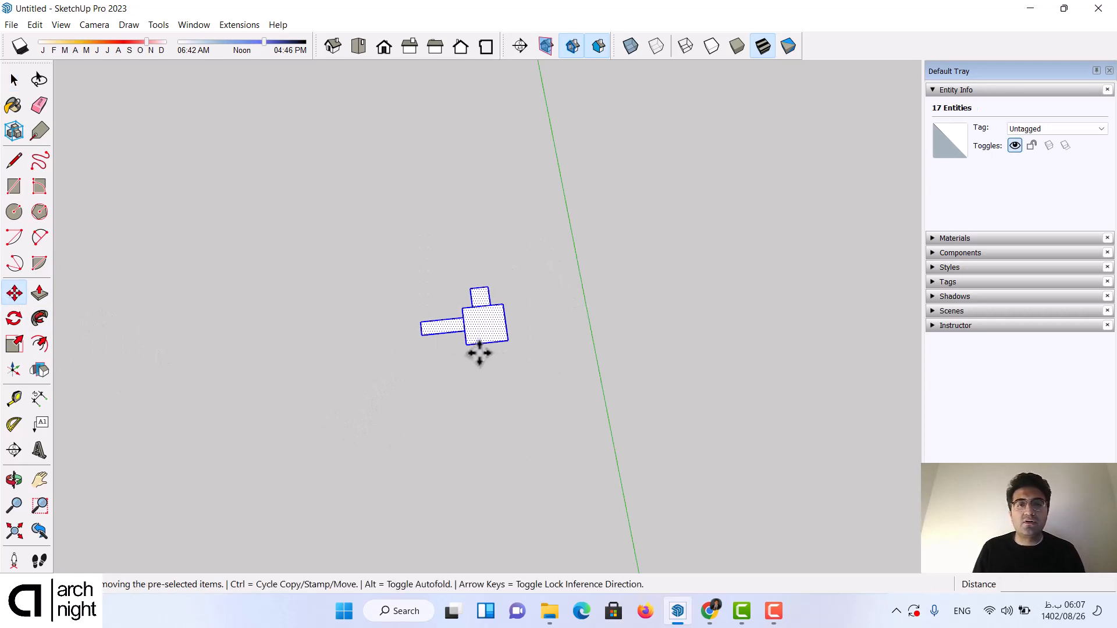
{"action": "left_click", "coordinate": [421, 336]}
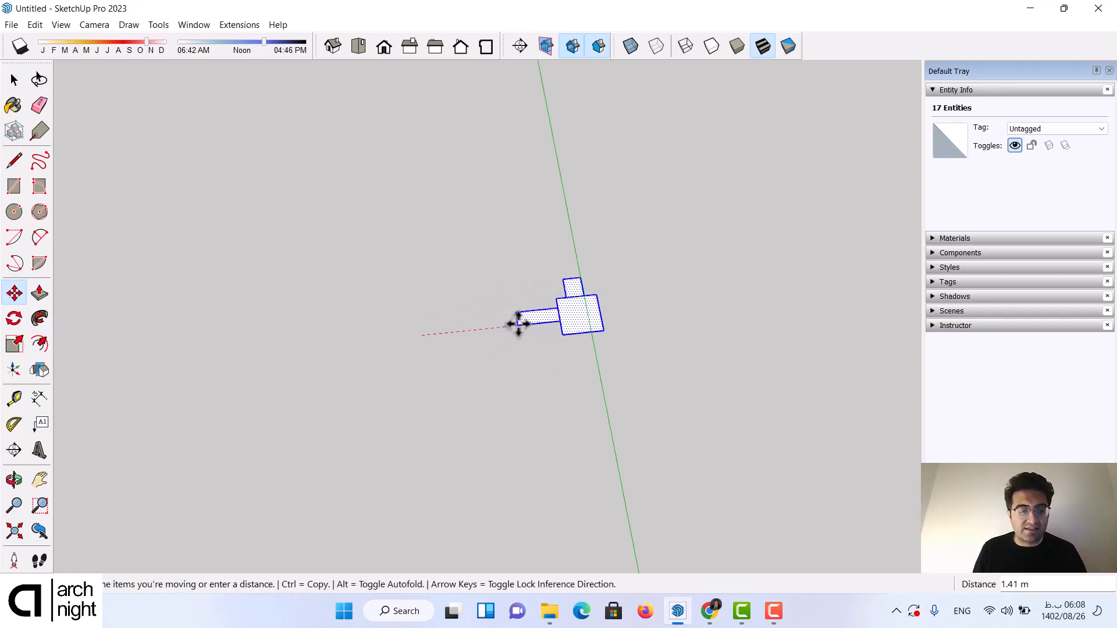
{"action": "key", "text": "ctrl"}
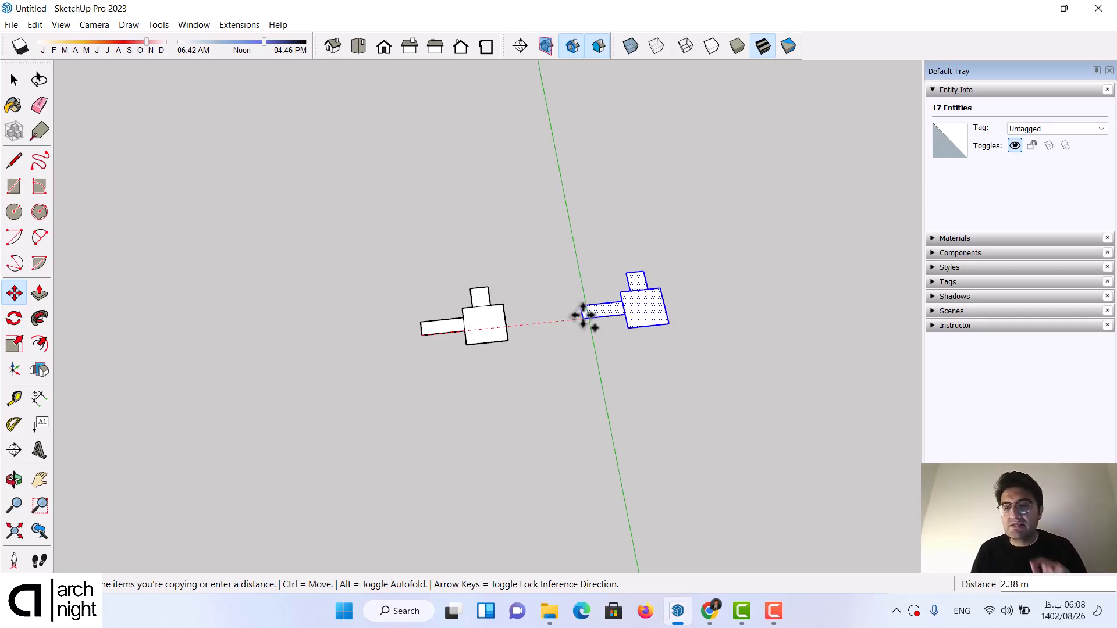
{"action": "left_click", "coordinate": [583, 315]}
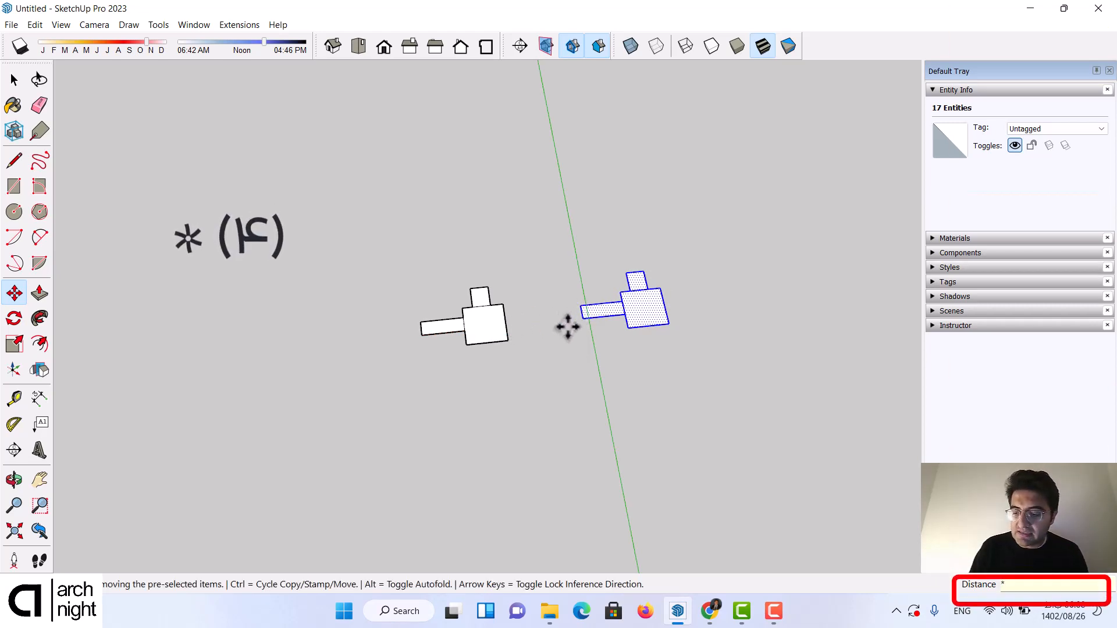
{"action": "key", "text": "Return"}
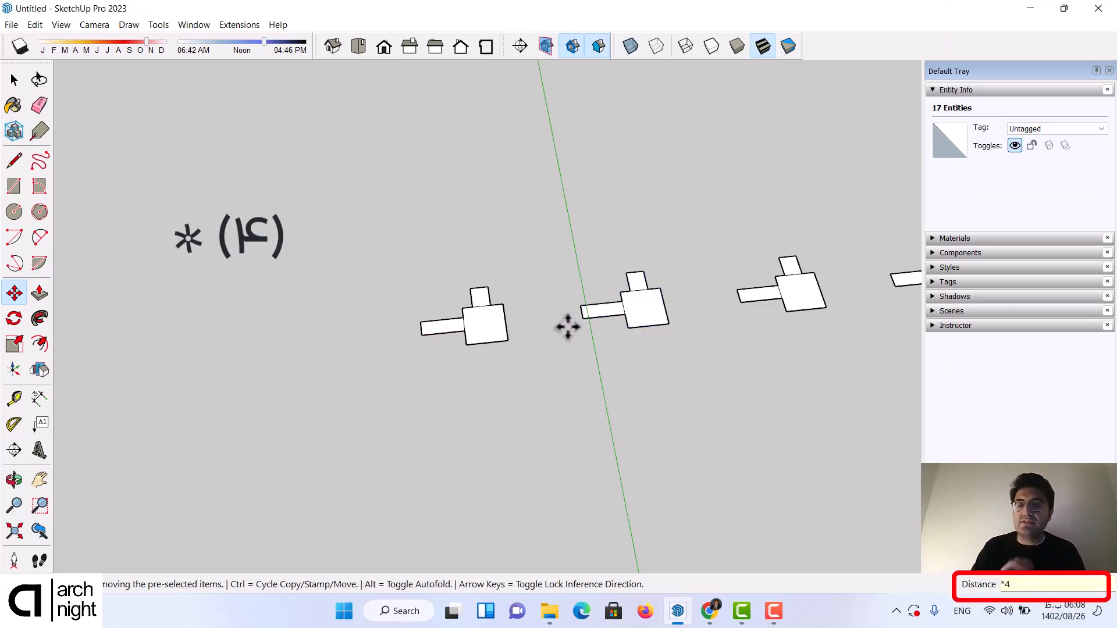
{"action": "scroll", "coordinate": [422, 350], "scroll_direction": "down", "scroll_amount": 4}
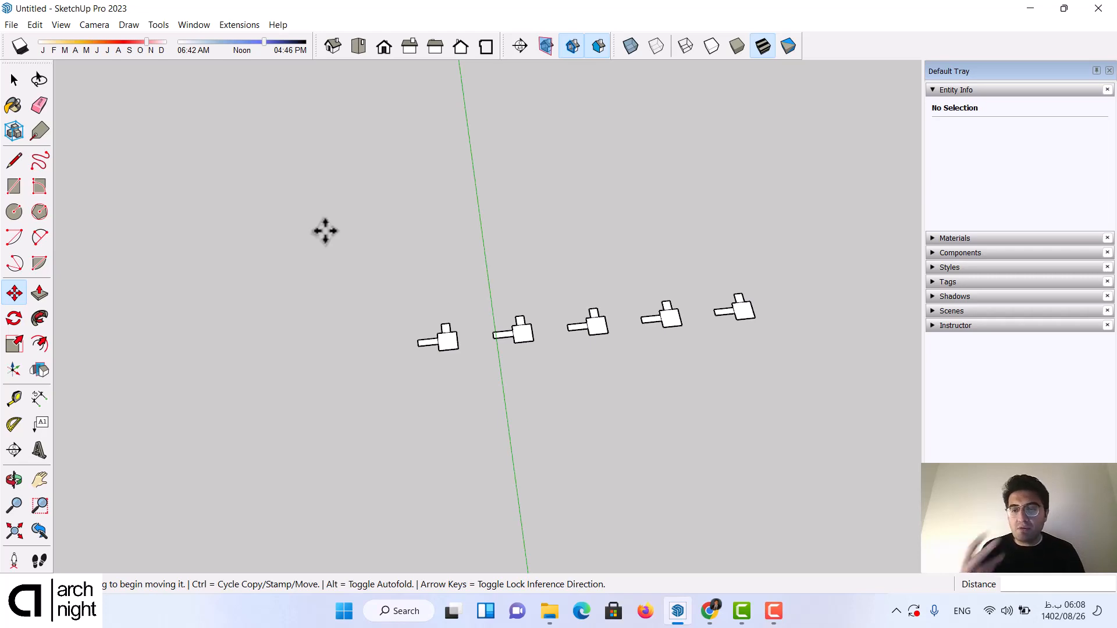
Step: Draw a large rectangle of about 7.29 m by 6.63 m on the ground in front of the row of shapes
{"action": "left_click", "coordinate": [16, 188]}
{"action": "scroll", "coordinate": [498, 451], "scroll_direction": "up", "scroll_amount": 3}
{"action": "scroll", "coordinate": [410, 372], "scroll_direction": "down", "scroll_amount": 3}
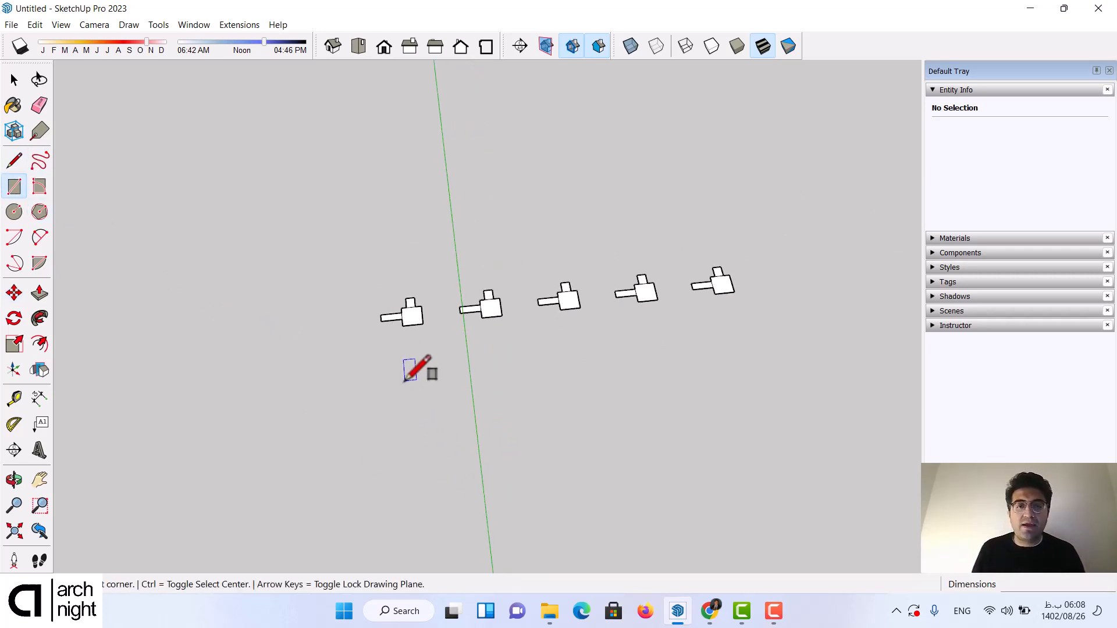
{"action": "scroll", "coordinate": [405, 379], "scroll_direction": "down", "scroll_amount": 3}
{"action": "left_click", "coordinate": [350, 414]}
{"action": "scroll", "coordinate": [448, 445], "scroll_direction": "down", "scroll_amount": 2}
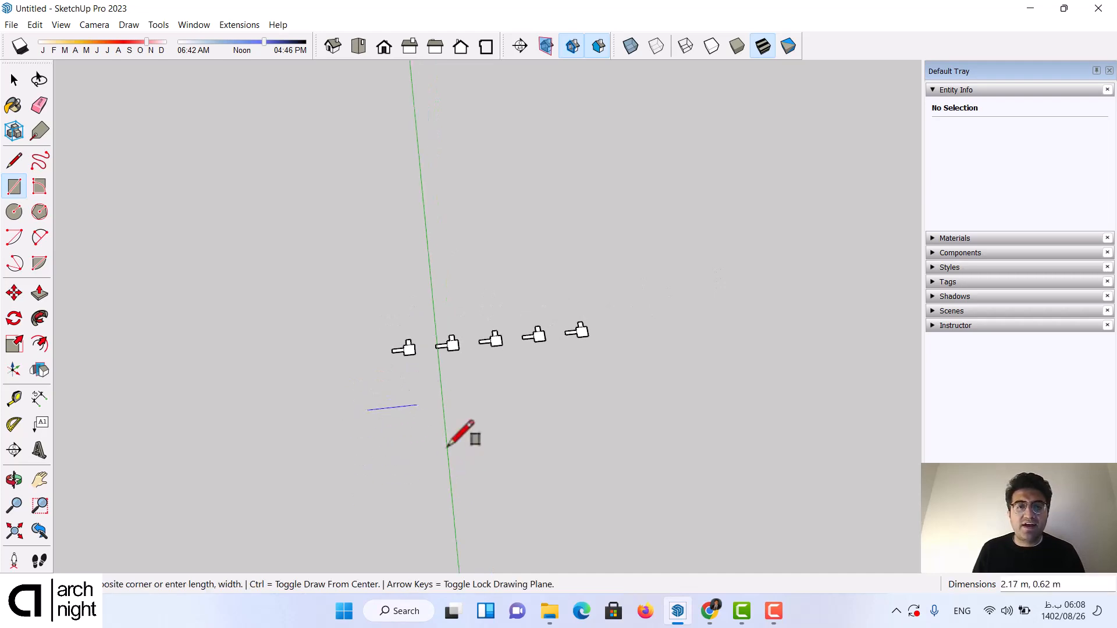
{"action": "left_click", "coordinate": [522, 519]}
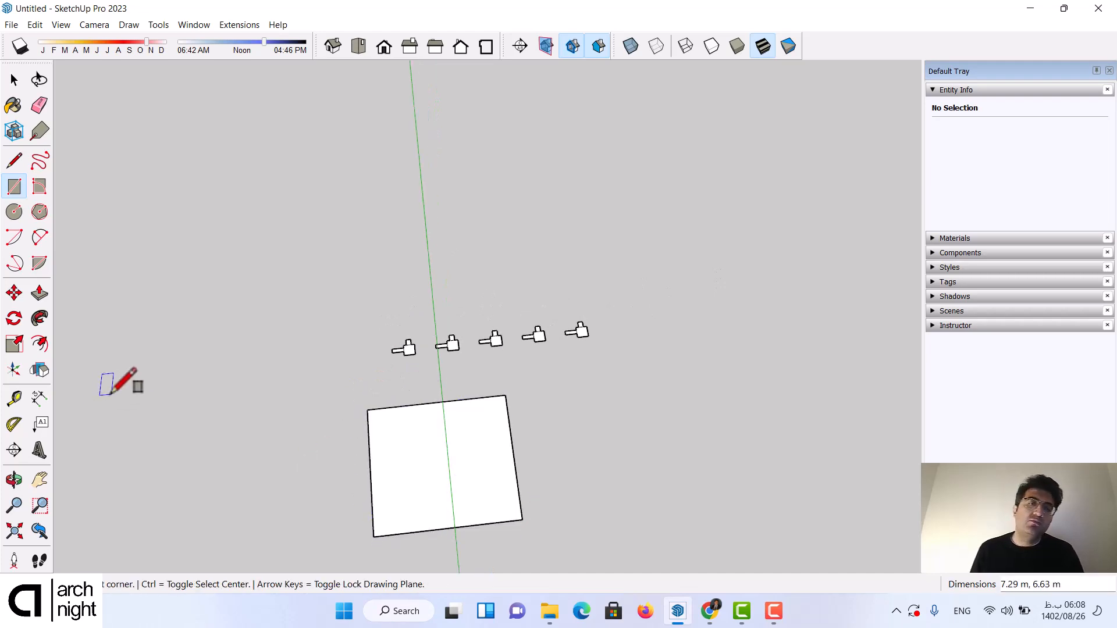
Step: Draw a small square of about 0.99 m by 0.99 m on the ground beside the large rectangle
{"action": "scroll", "coordinate": [429, 360], "scroll_direction": "down", "scroll_amount": 2}
{"action": "scroll", "coordinate": [446, 419], "scroll_direction": "up", "scroll_amount": 3}
{"action": "left_click", "coordinate": [428, 413]}
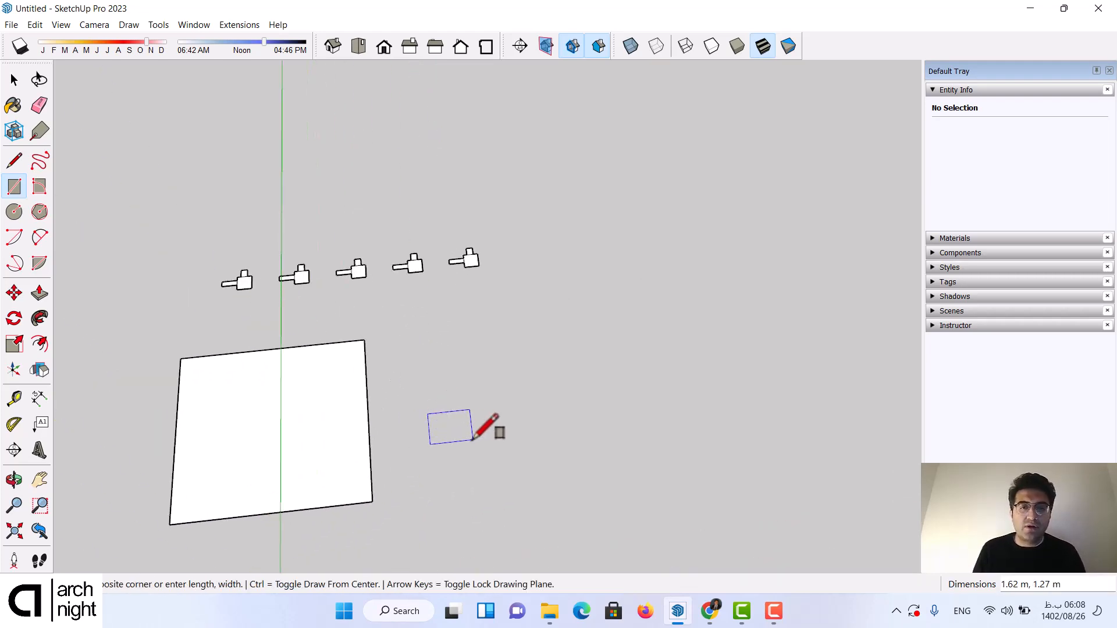
{"action": "left_click", "coordinate": [456, 438]}
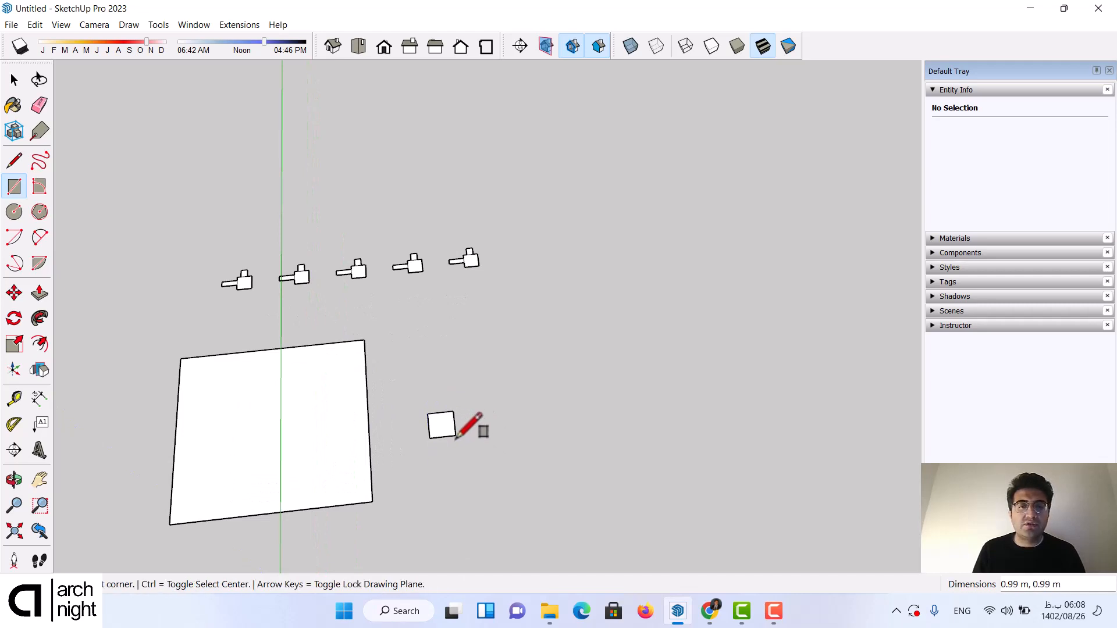
Step: Select the whole small square and move it by its corner onto the middle of the large rectangle
{"action": "left_click", "coordinate": [14, 80]}
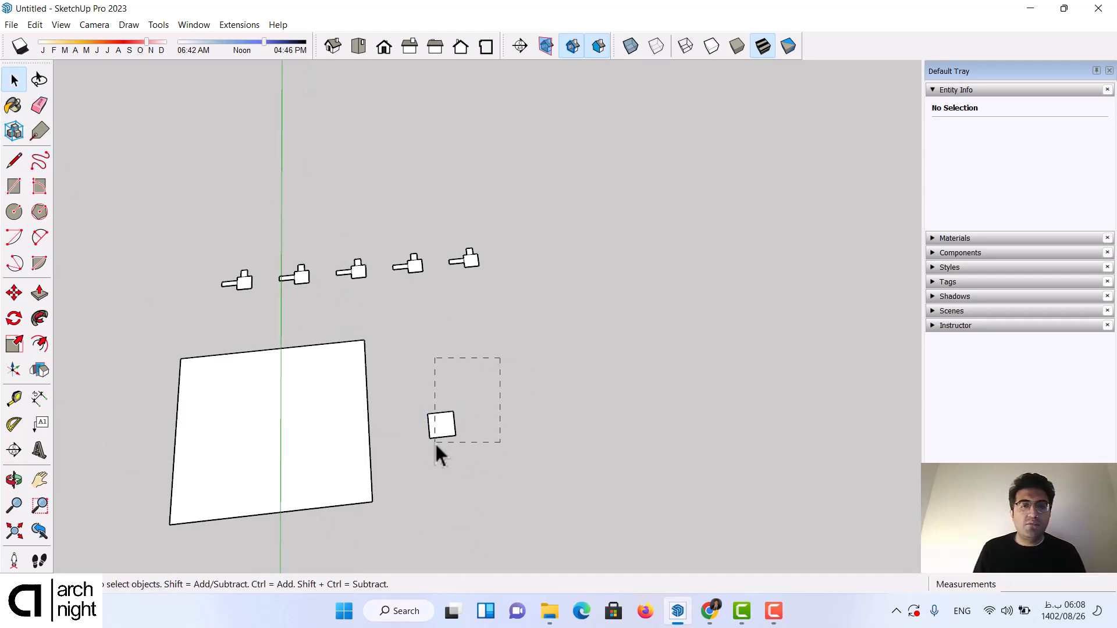
{"action": "left_click", "coordinate": [14, 292]}
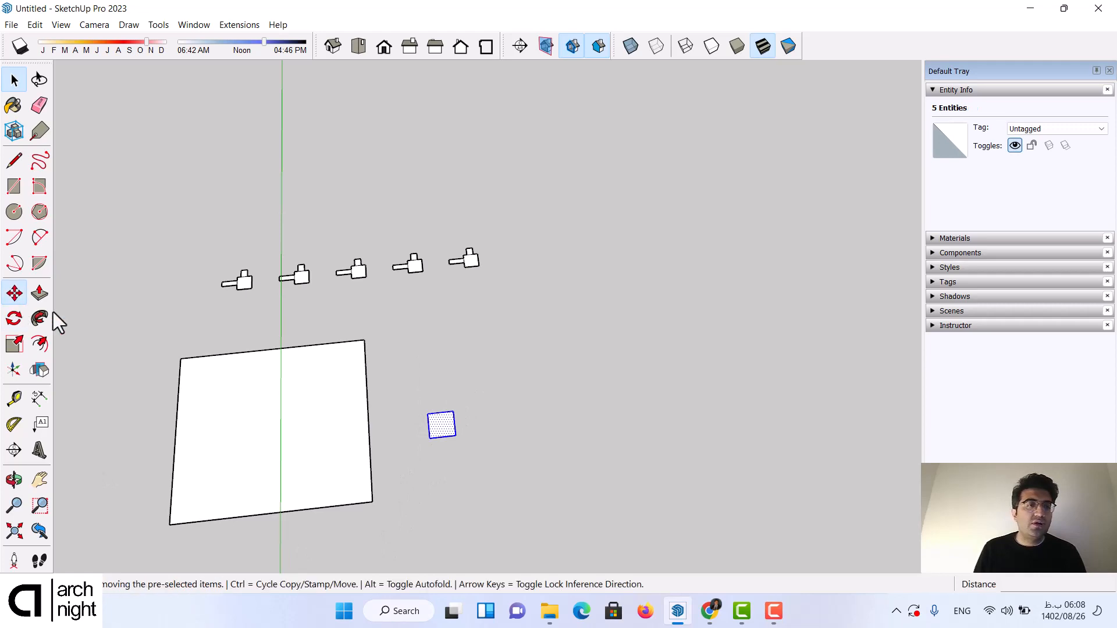
{"action": "left_click", "coordinate": [456, 435]}
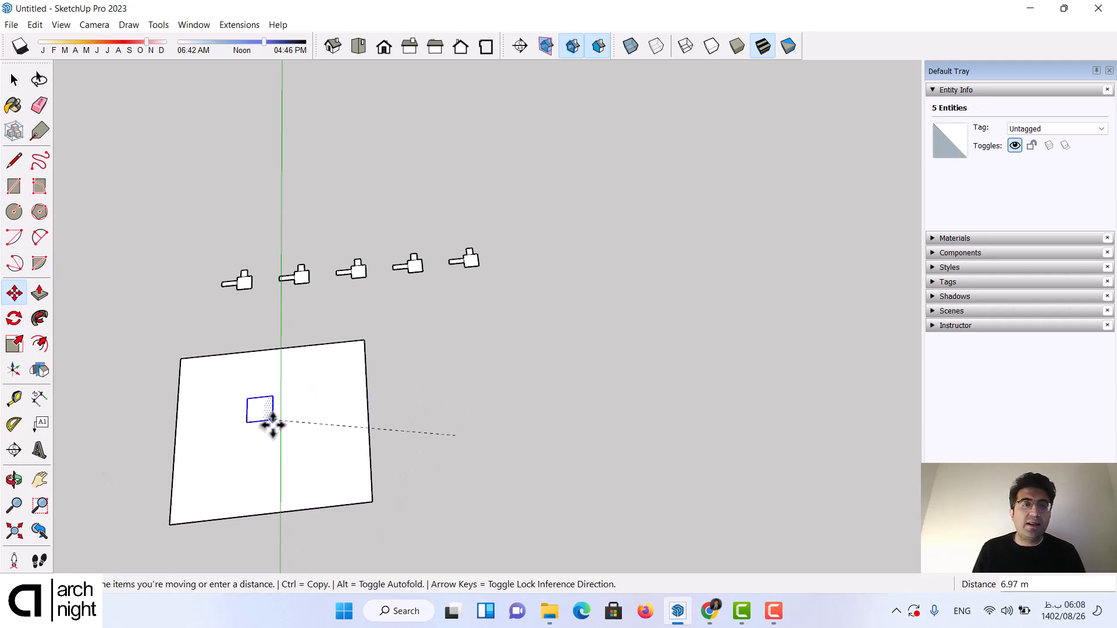
{"action": "scroll", "coordinate": [269, 425], "scroll_direction": "up", "scroll_amount": 2}
{"action": "scroll", "coordinate": [275, 434], "scroll_direction": "down", "scroll_amount": 1}
{"action": "scroll", "coordinate": [332, 448], "scroll_direction": "down", "scroll_amount": 1}
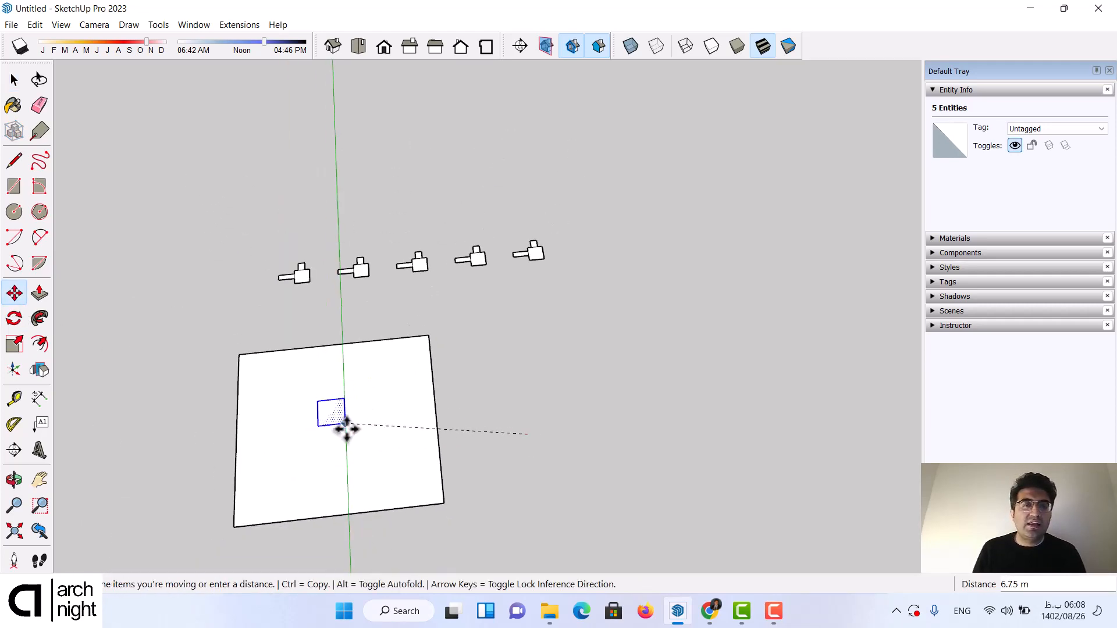
{"action": "scroll", "coordinate": [346, 429], "scroll_direction": "up", "scroll_amount": 2}
{"action": "left_click", "coordinate": [342, 442]}
Step: Move the small square by its corner to different spots on the large rectangle, ending near its centre beside the green axis
{"action": "middle_click_drag", "start_coordinate": [402, 321], "coordinate": [302, 282]}
{"action": "scroll", "coordinate": [349, 290], "scroll_direction": "up", "scroll_amount": 2}
{"action": "scroll", "coordinate": [360, 326], "scroll_direction": "up", "scroll_amount": 2}
{"action": "middle_click_drag", "start_coordinate": [347, 347], "coordinate": [464, 258]}
{"action": "scroll", "coordinate": [464, 258], "scroll_direction": "up", "scroll_amount": 2}
{"action": "scroll", "coordinate": [408, 279], "scroll_direction": "down", "scroll_amount": 2}
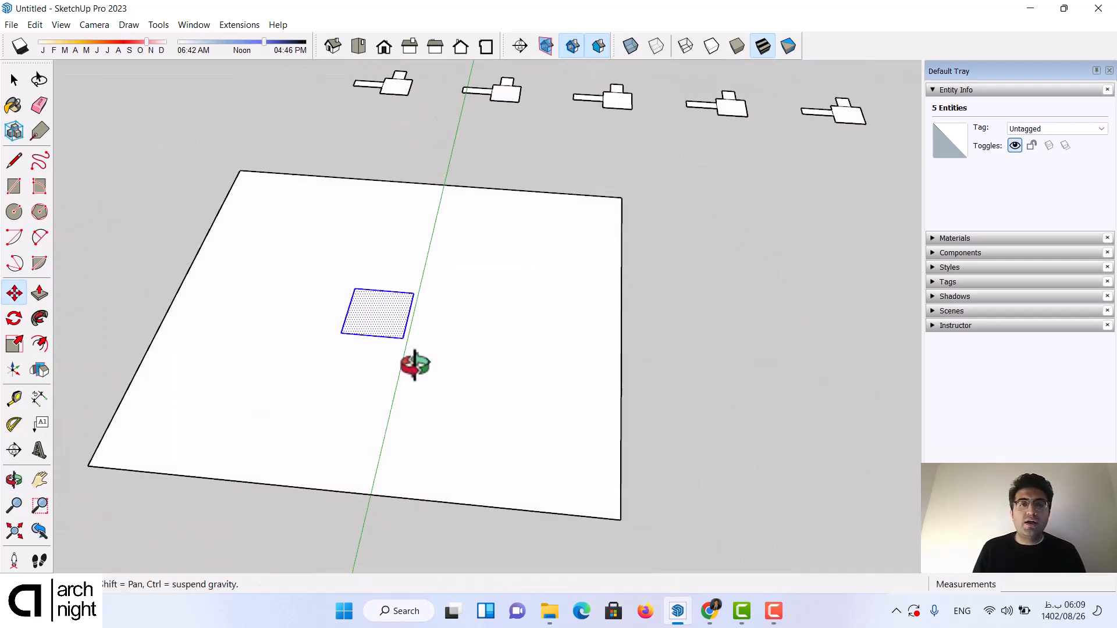
{"action": "middle_click_drag", "start_coordinate": [412, 365], "coordinate": [274, 356]}
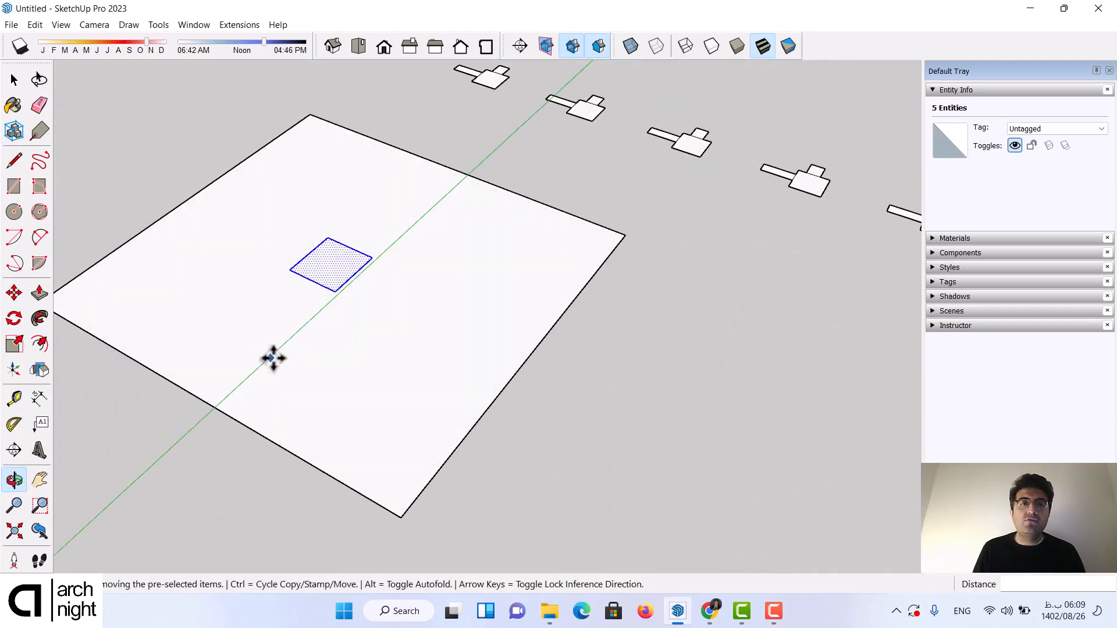
{"action": "left_click", "coordinate": [335, 292]}
{"action": "left_click", "coordinate": [378, 394]}
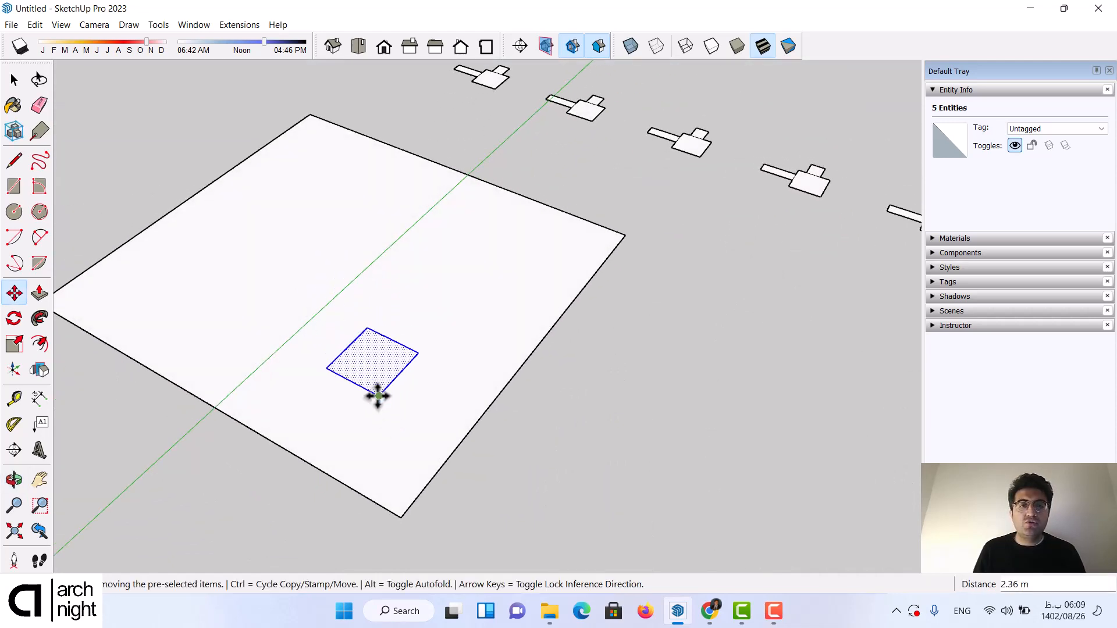
{"action": "left_click", "coordinate": [379, 395]}
{"action": "left_click", "coordinate": [504, 310]}
{"action": "left_click", "coordinate": [494, 311]}
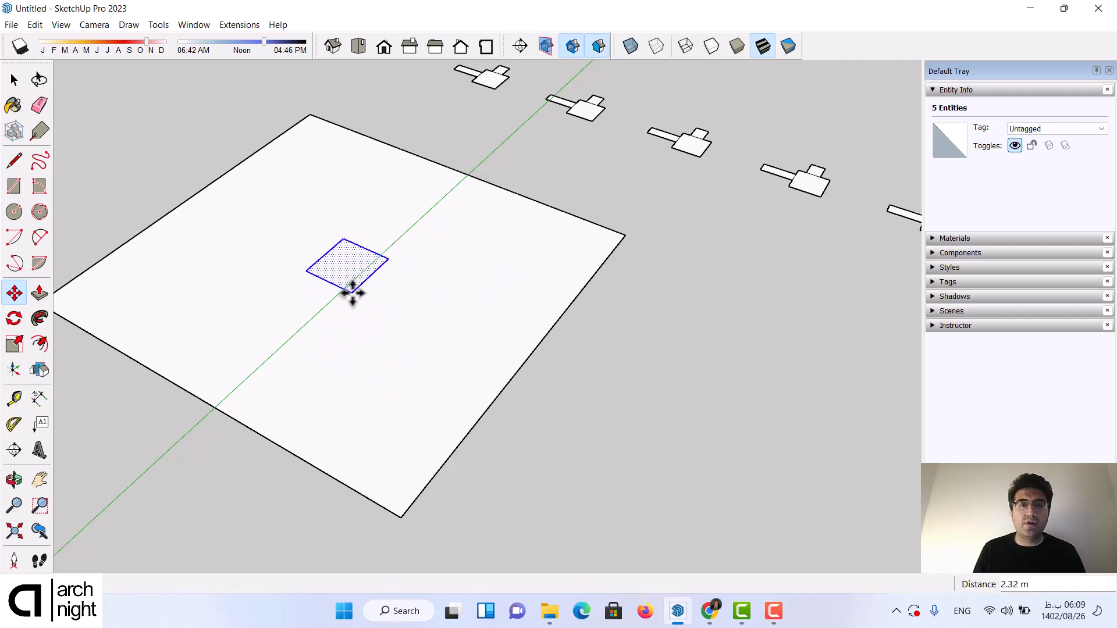
Step: Try to lift the small square off the large rectangle by its corner without locking a direction, working from a low view
{"action": "middle_click_drag", "start_coordinate": [351, 292], "coordinate": [341, 218]}
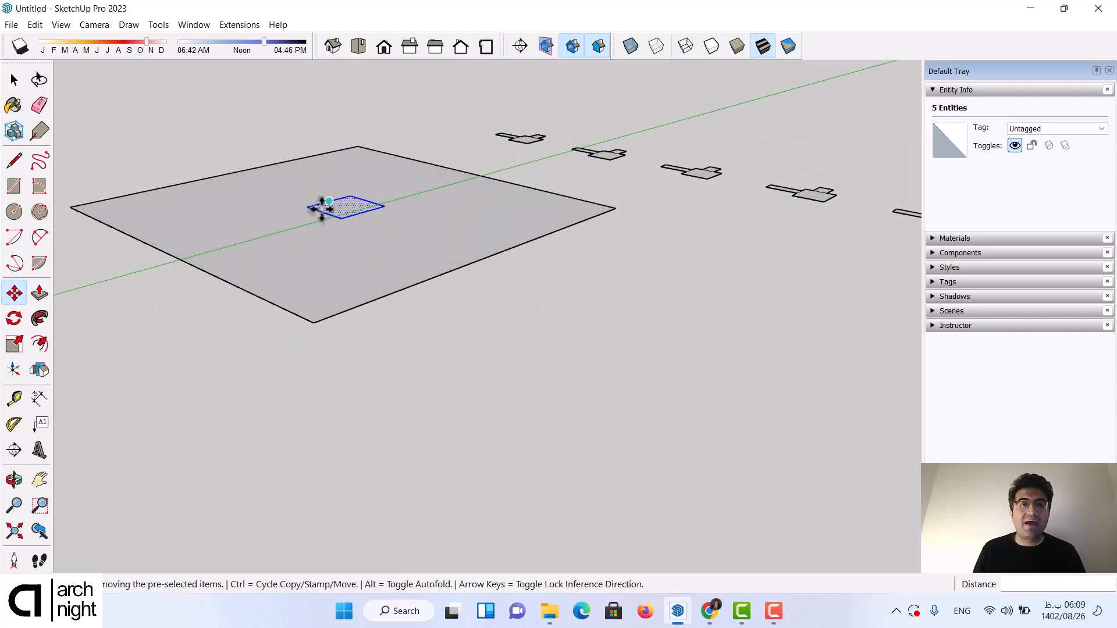
{"action": "middle_click_drag", "start_coordinate": [341, 218], "coordinate": [347, 193]}
{"action": "middle_click_drag", "start_coordinate": [371, 276], "coordinate": [316, 232]}
{"action": "left_click", "coordinate": [325, 205]}
{"action": "middle_click_drag", "start_coordinate": [319, 165], "coordinate": [357, 137]}
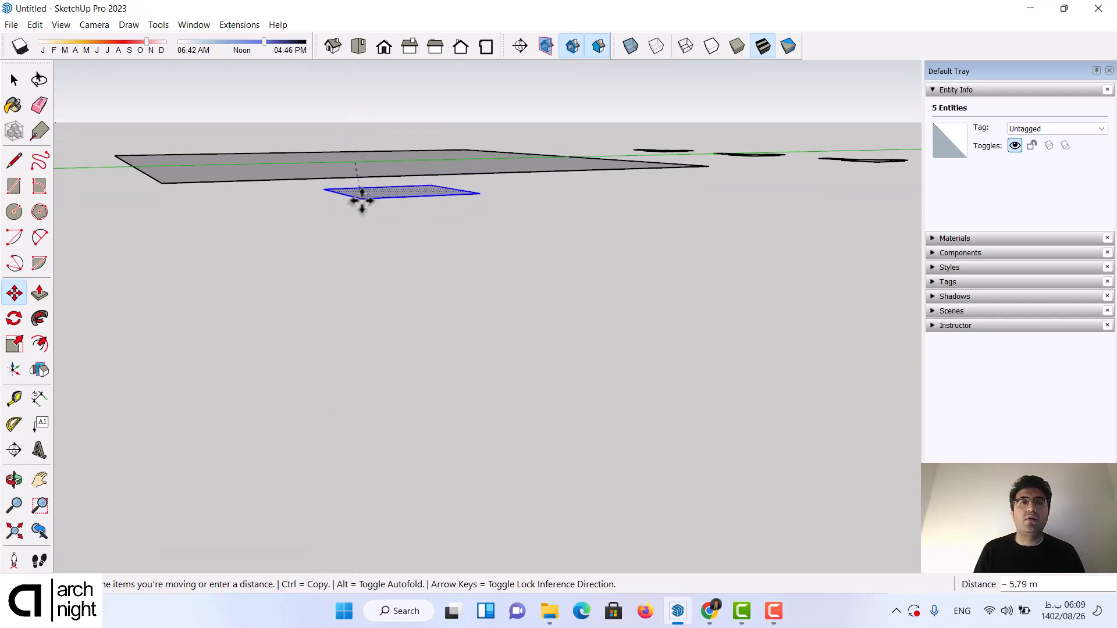
Step: Slide the small square over the large rectangle, and raise it about 2.67 m by its corner with the direction locked to the blue axis
{"action": "middle_click_drag", "start_coordinate": [345, 174], "coordinate": [625, 384]}
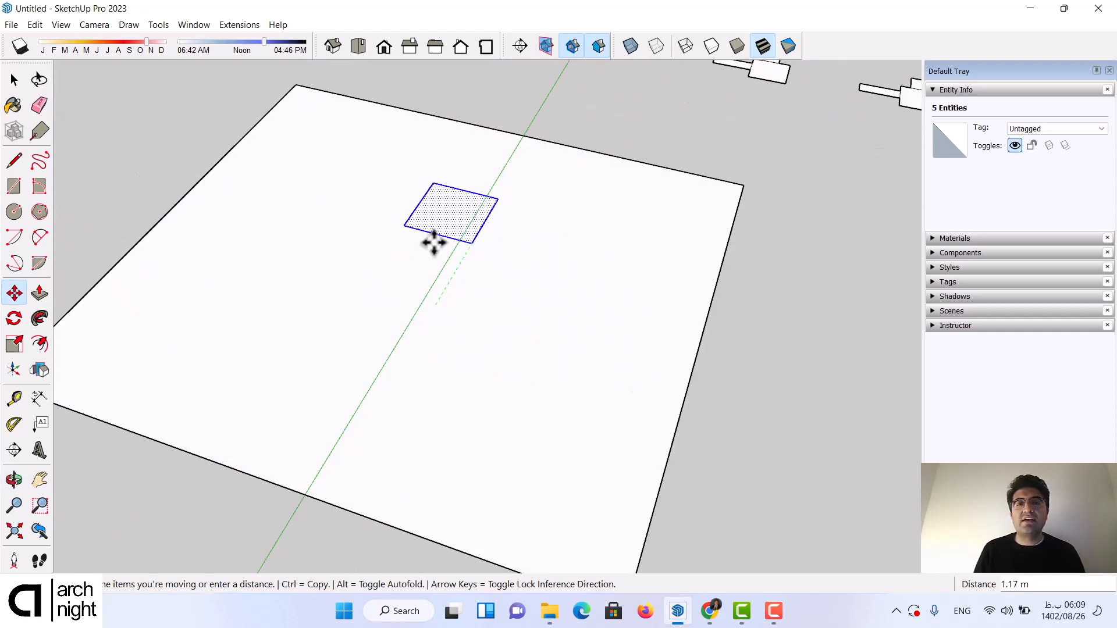
{"action": "scroll", "coordinate": [457, 286], "scroll_direction": "down", "scroll_amount": 4}
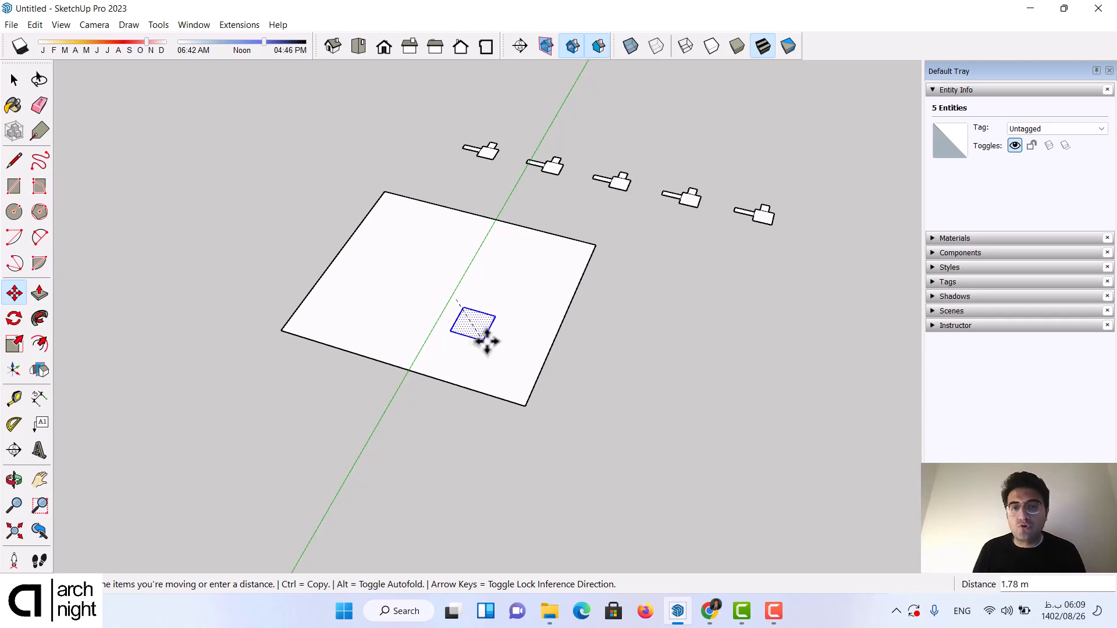
{"action": "middle_click_drag", "start_coordinate": [454, 293], "coordinate": [434, 285]}
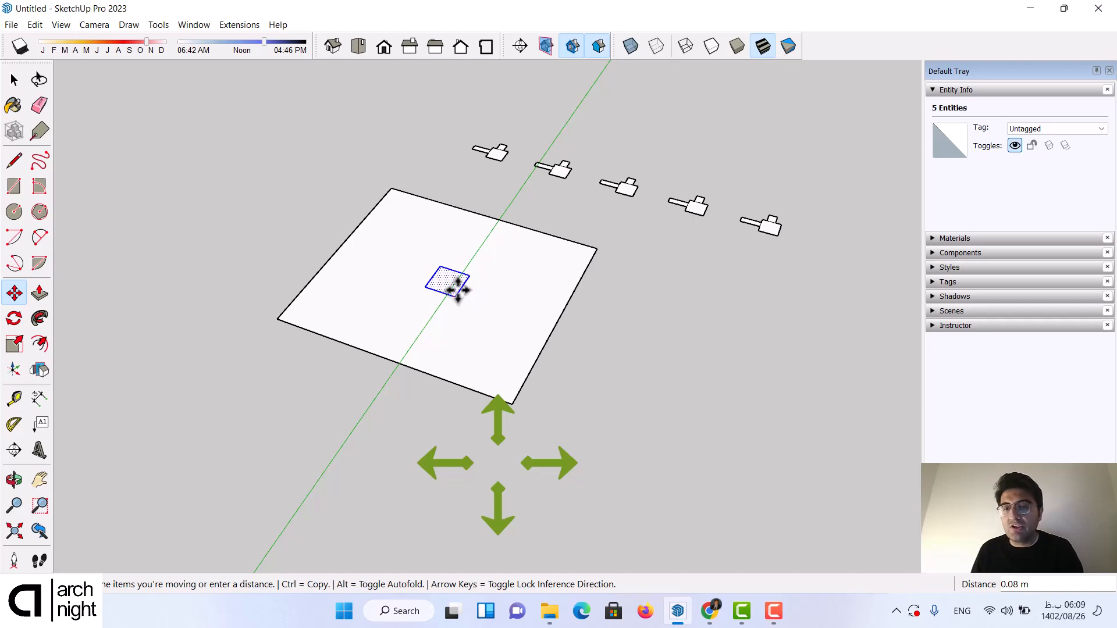
{"action": "middle_click_drag", "start_coordinate": [462, 295], "coordinate": [404, 214]}
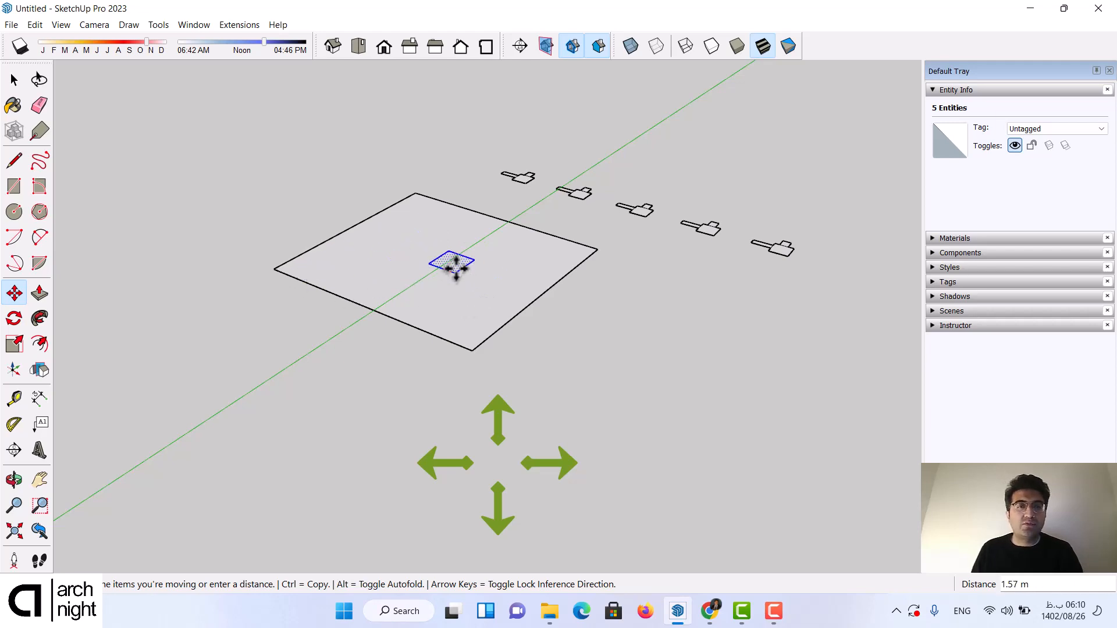
{"action": "middle_click_drag", "start_coordinate": [449, 269], "coordinate": [429, 194]}
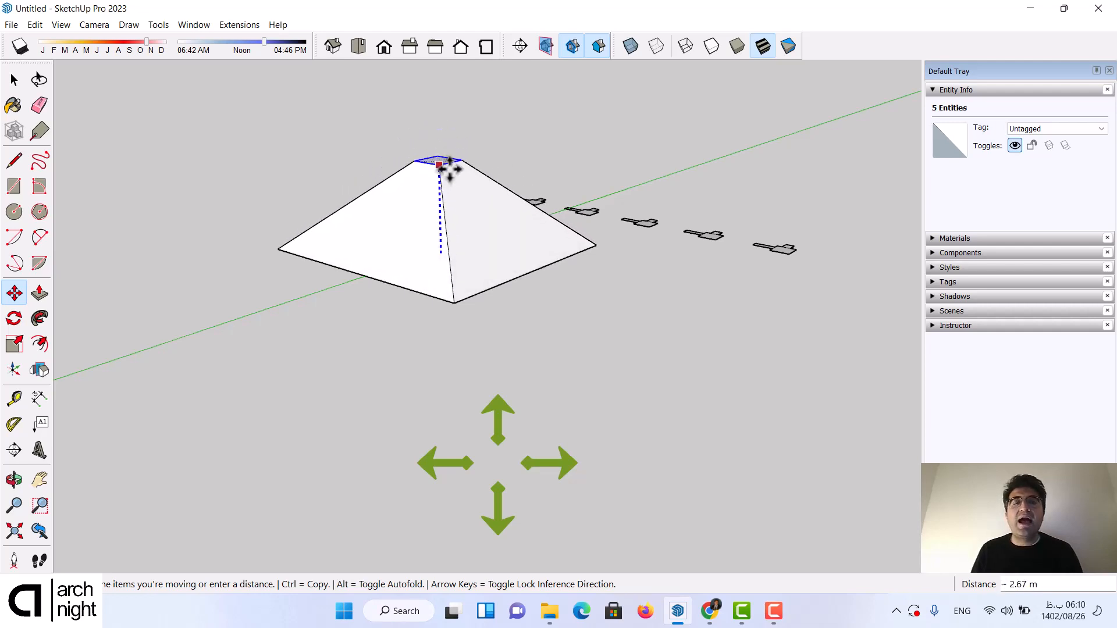
{"action": "middle_click_drag", "start_coordinate": [449, 169], "coordinate": [412, 133]}
{"action": "right_click", "coordinate": [412, 132]}
{"action": "left_click", "coordinate": [399, 141]}
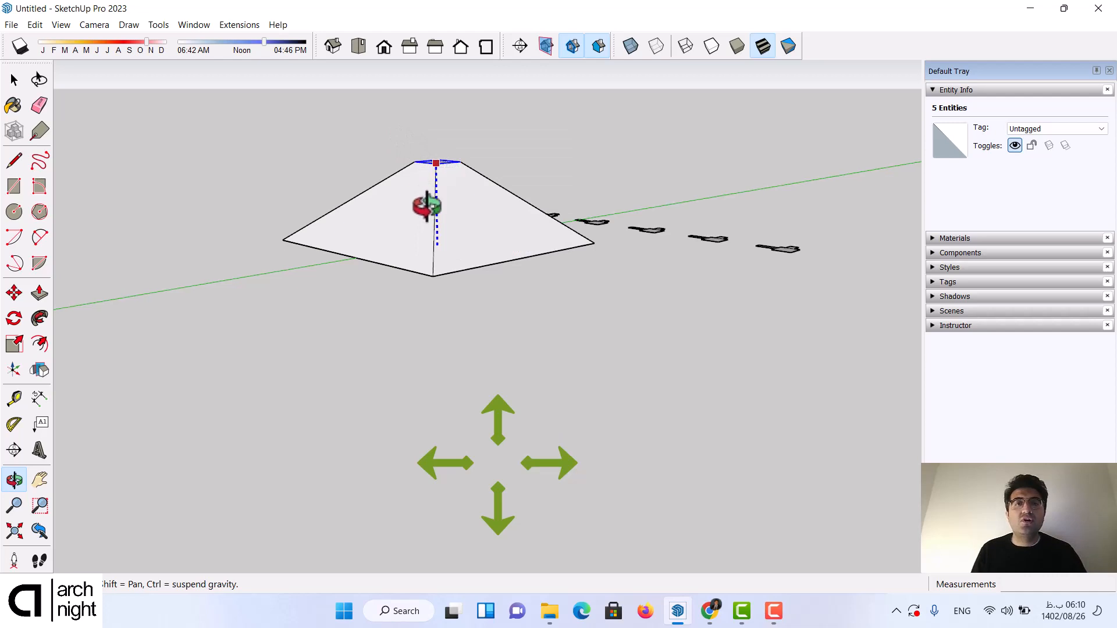
Step: Examine the raised shape from above and from its sides, and abandon the pending move
{"action": "left_click_drag", "start_coordinate": [444, 217], "coordinate": [753, 526]}
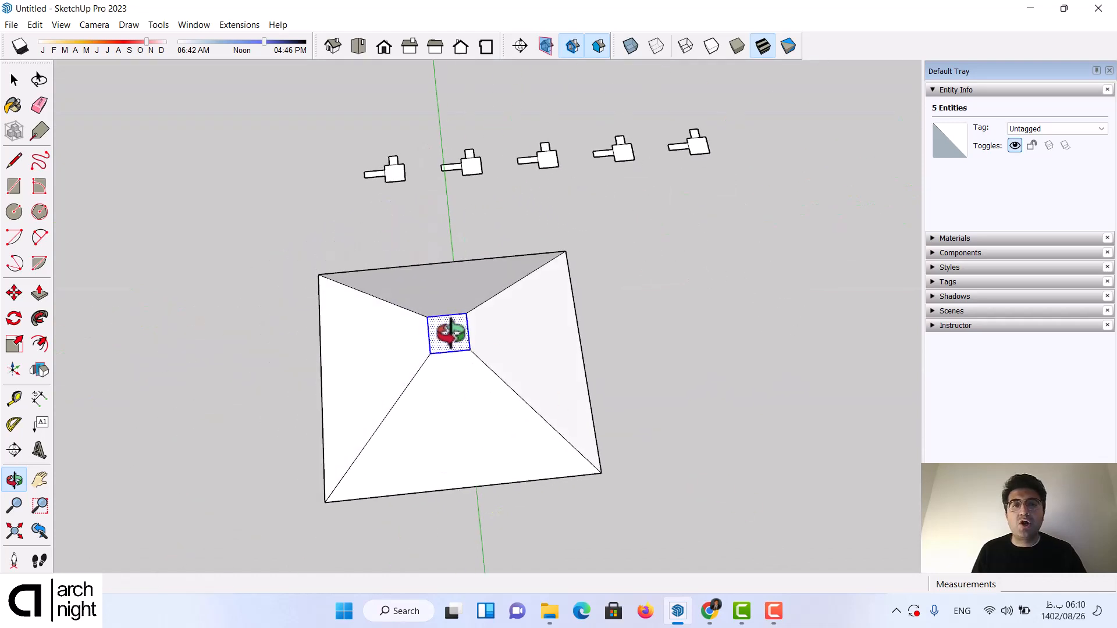
{"action": "scroll", "coordinate": [453, 337], "scroll_direction": "up", "scroll_amount": 3}
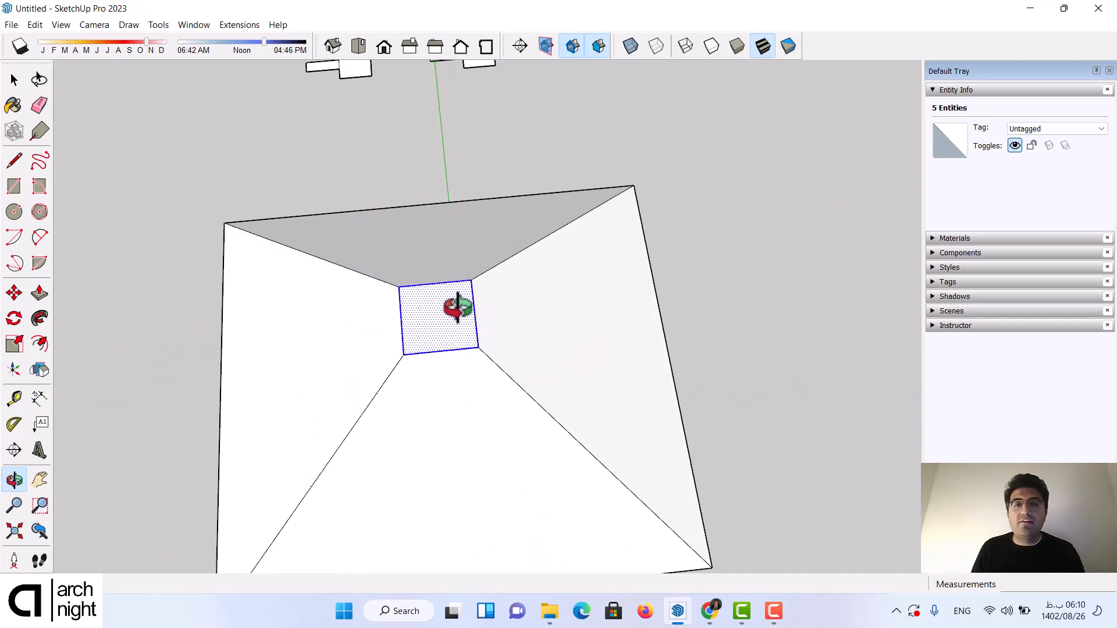
{"action": "scroll", "coordinate": [503, 322], "scroll_direction": "down", "scroll_amount": 5}
{"action": "left_click_drag", "start_coordinate": [504, 322], "coordinate": [218, 322]}
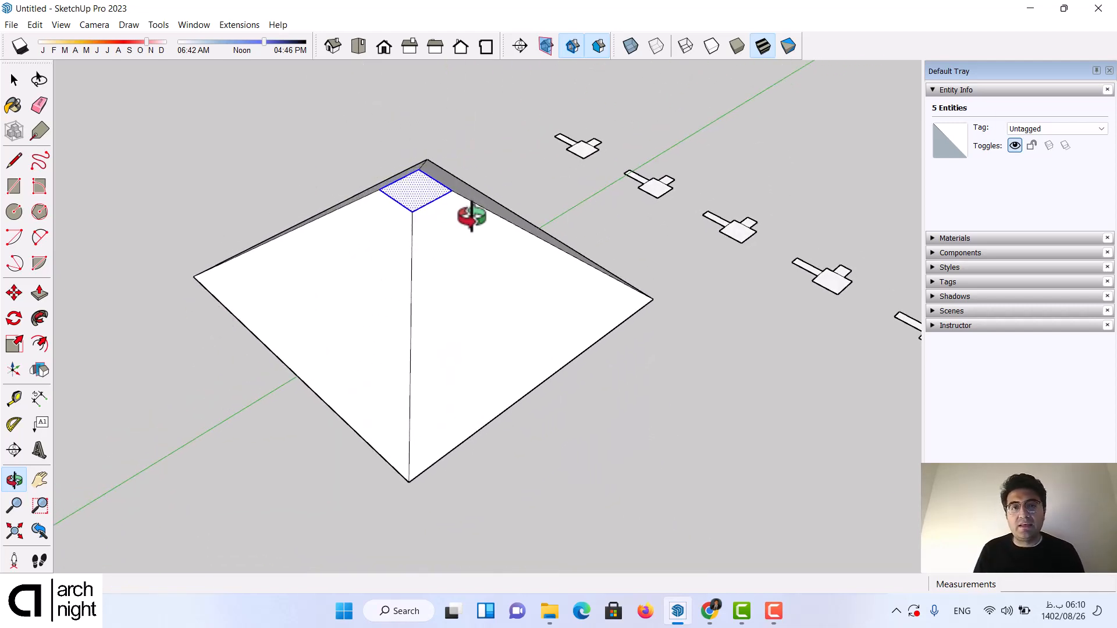
{"action": "left_click_drag", "start_coordinate": [669, 337], "coordinate": [718, 423]}
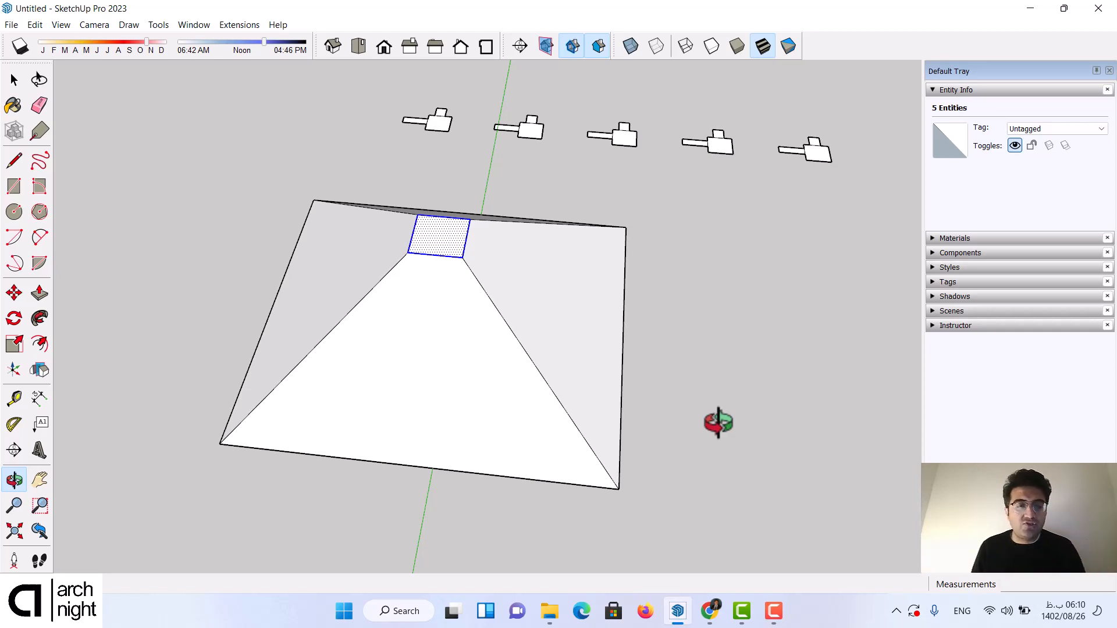
{"action": "left_click", "coordinate": [15, 81]}
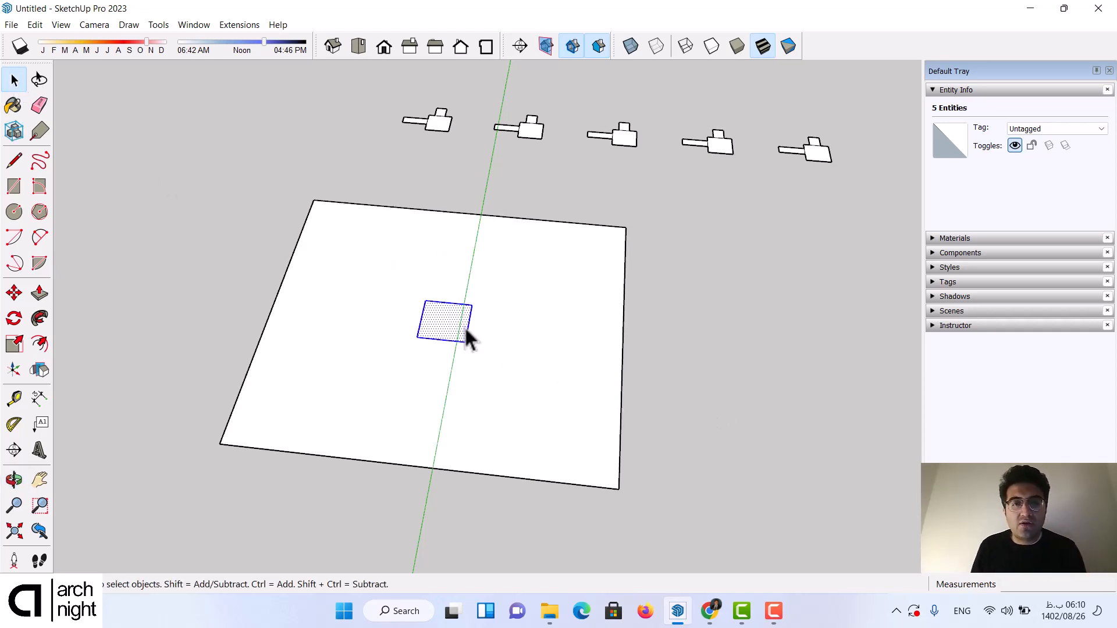
Step: Try moving the small square vertically by its corner with the blue axis locked, up about 2.57 m and below the rectangle, and cancel the move
{"action": "left_click", "coordinate": [14, 318]}
{"action": "middle_click_drag", "start_coordinate": [523, 369], "coordinate": [429, 250]}
{"action": "key", "text": "m"}
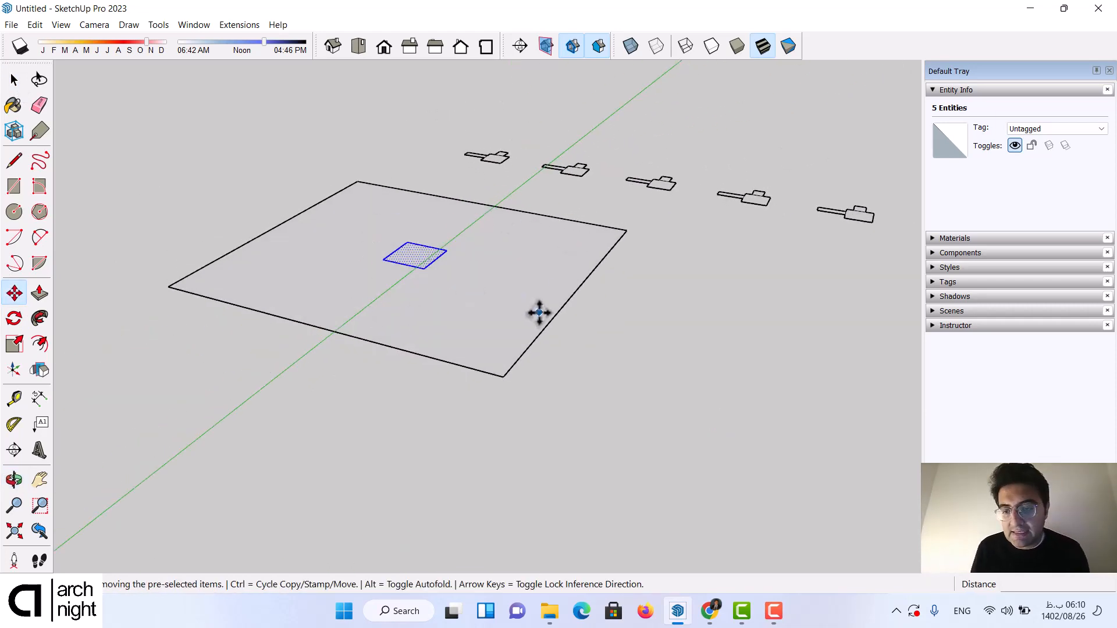
{"action": "middle_click_drag", "start_coordinate": [539, 313], "coordinate": [389, 157]}
{"action": "left_click", "coordinate": [388, 214]}
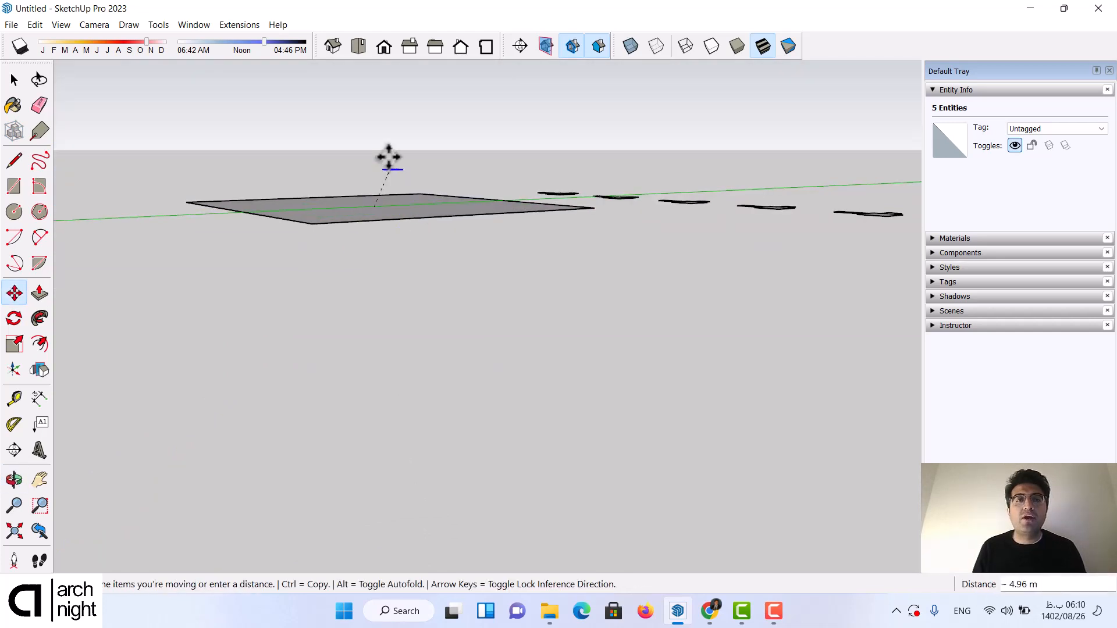
{"action": "middle_click_drag", "start_coordinate": [399, 207], "coordinate": [427, 285]}
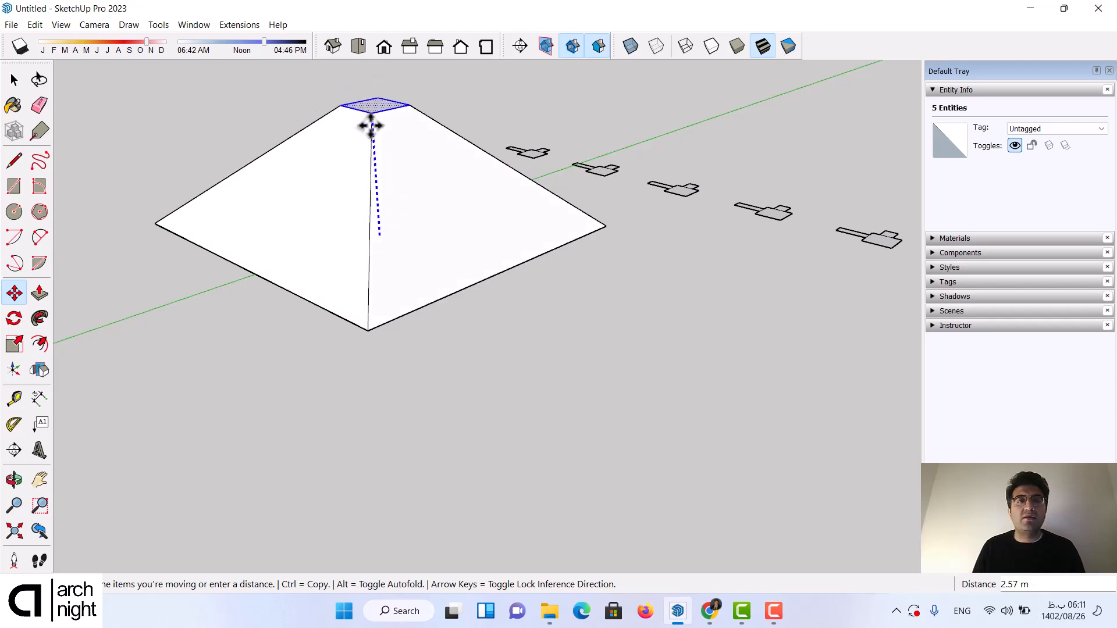
{"action": "middle_click_drag", "start_coordinate": [381, 308], "coordinate": [756, 326]}
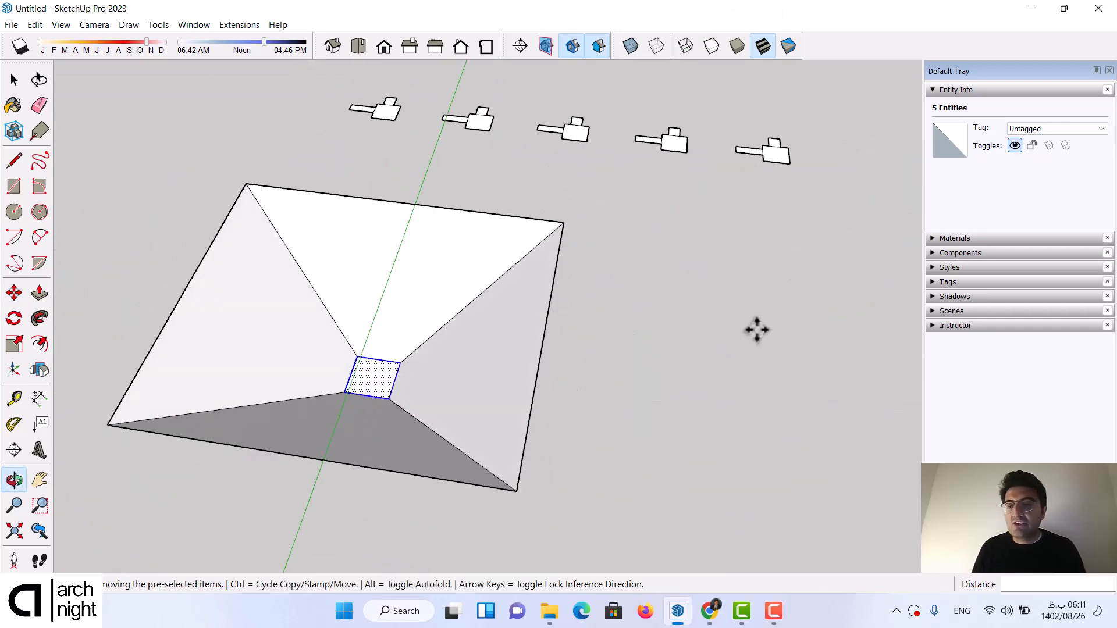
{"action": "key", "text": "Escape"}
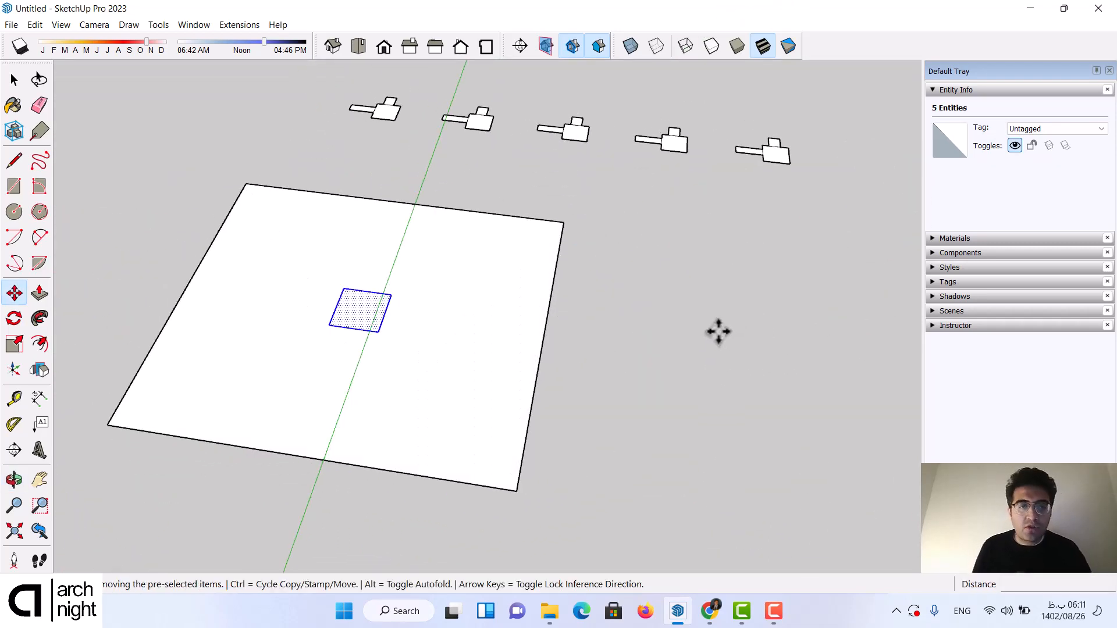
Step: Turn on Autofold for the Move tool and raise the small square by its corner to form a flat-topped pyramid over the large rectangle
{"action": "middle_click_drag", "start_coordinate": [486, 369], "coordinate": [324, 312]}
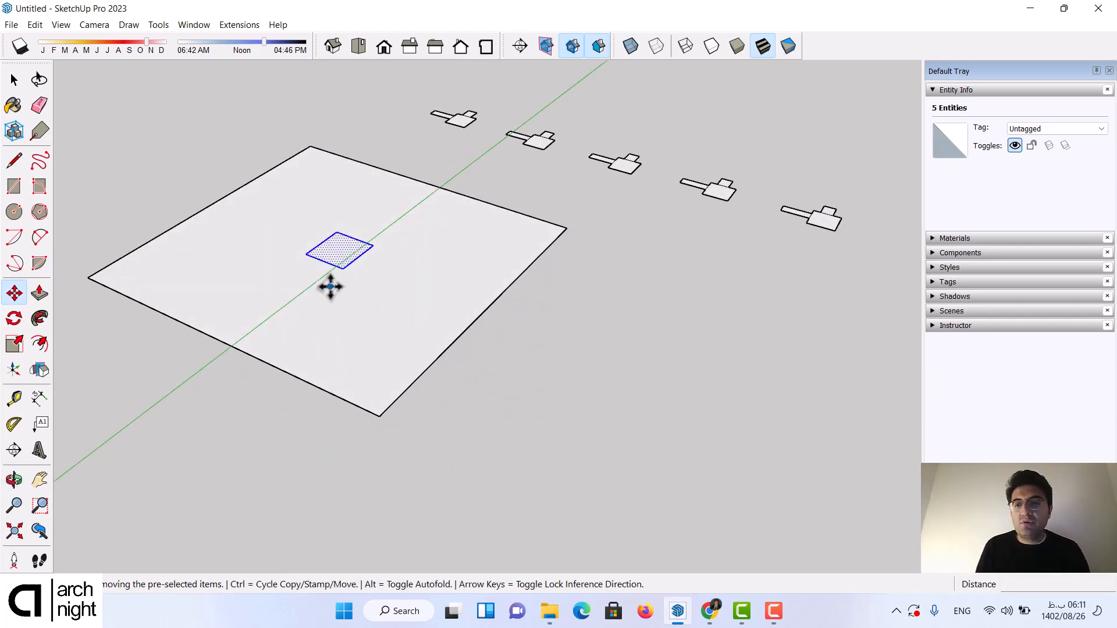
{"action": "key", "text": "alt"}
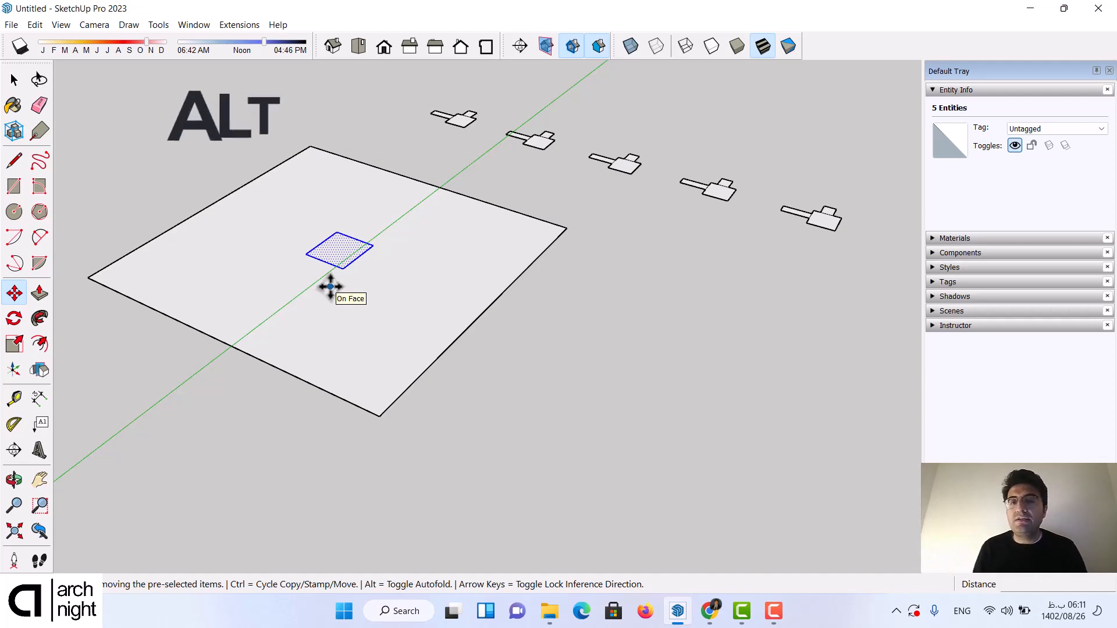
{"action": "left_click", "coordinate": [344, 269]}
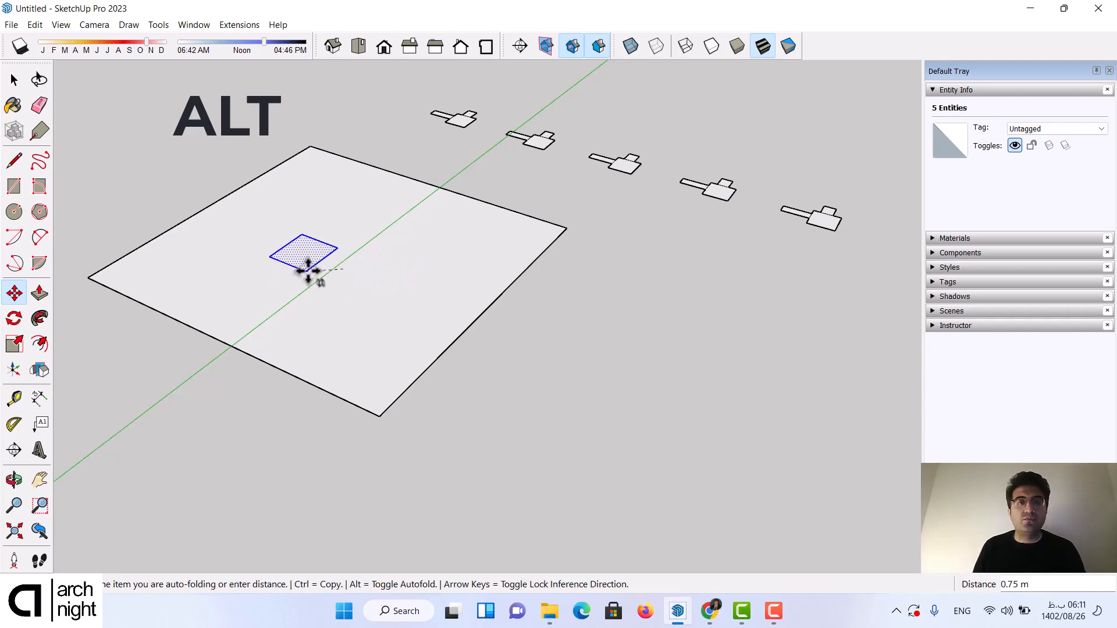
{"action": "middle_click_drag", "start_coordinate": [312, 269], "coordinate": [345, 115]}
{"action": "left_click_drag", "start_coordinate": [323, 86], "coordinate": [324, 99]}
{"action": "middle_click_drag", "start_coordinate": [324, 99], "coordinate": [878, 327]}
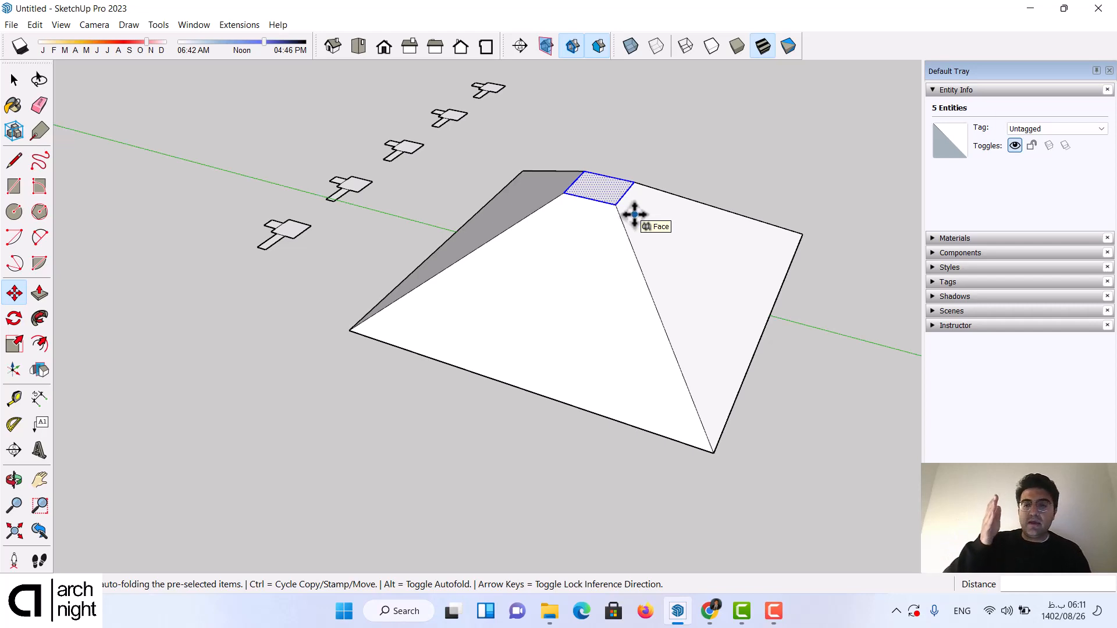
{"action": "middle_click_drag", "start_coordinate": [424, 249], "coordinate": [232, 369]}
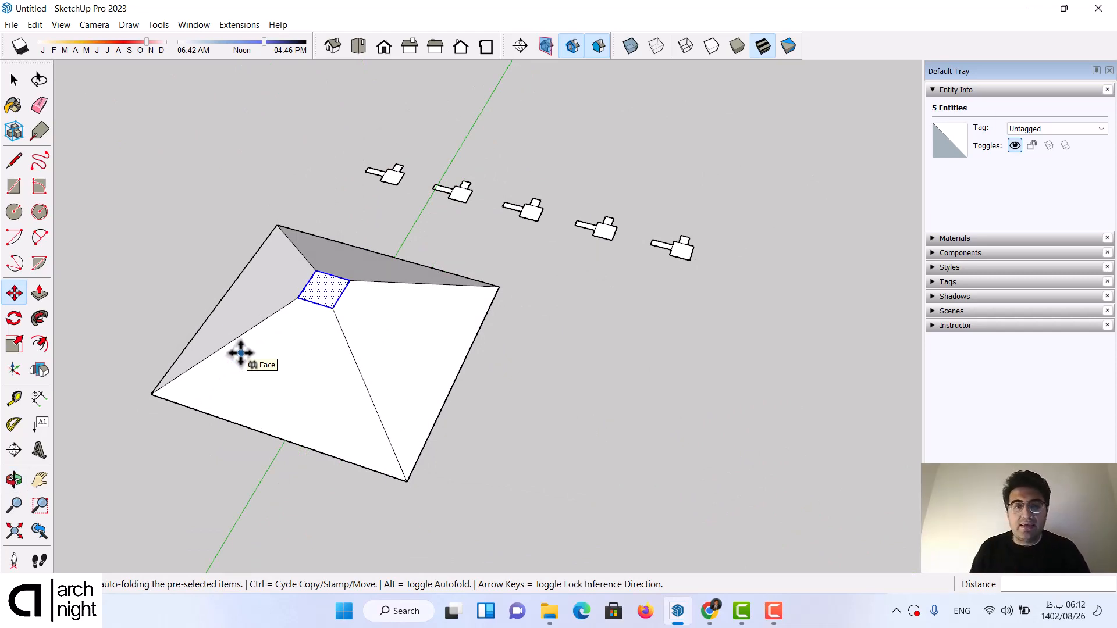
Step: Examine the row of evenly spaced copied shapes behind the pyramid
{"action": "left_click", "coordinate": [14, 81]}
{"action": "scroll", "coordinate": [404, 311], "scroll_direction": "down", "scroll_amount": 4}
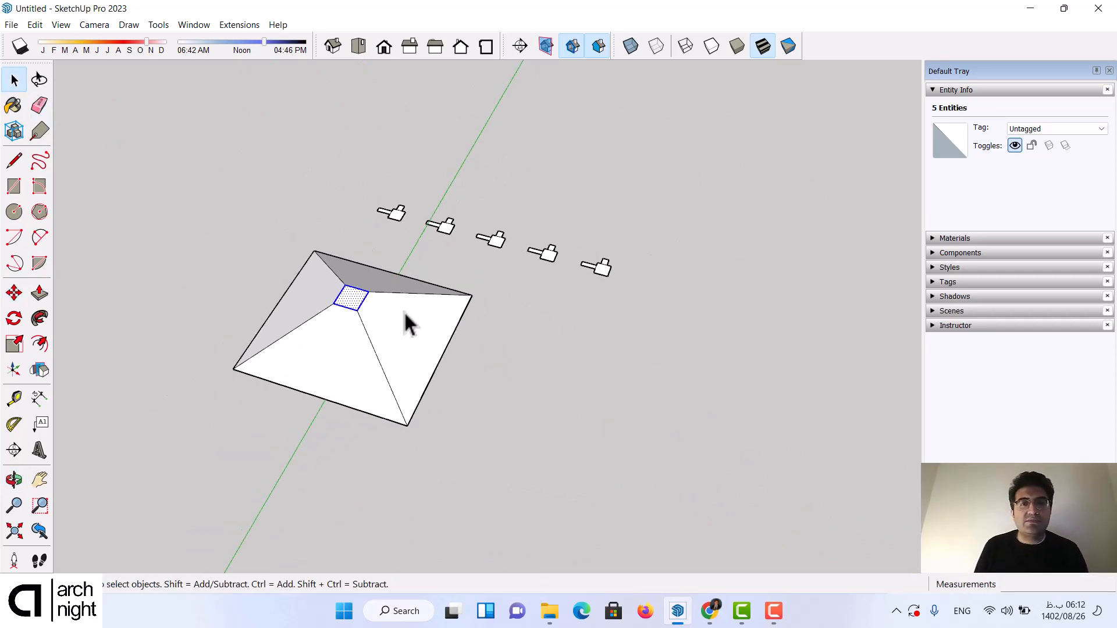
{"action": "scroll", "coordinate": [531, 245], "scroll_direction": "up", "scroll_amount": 4}
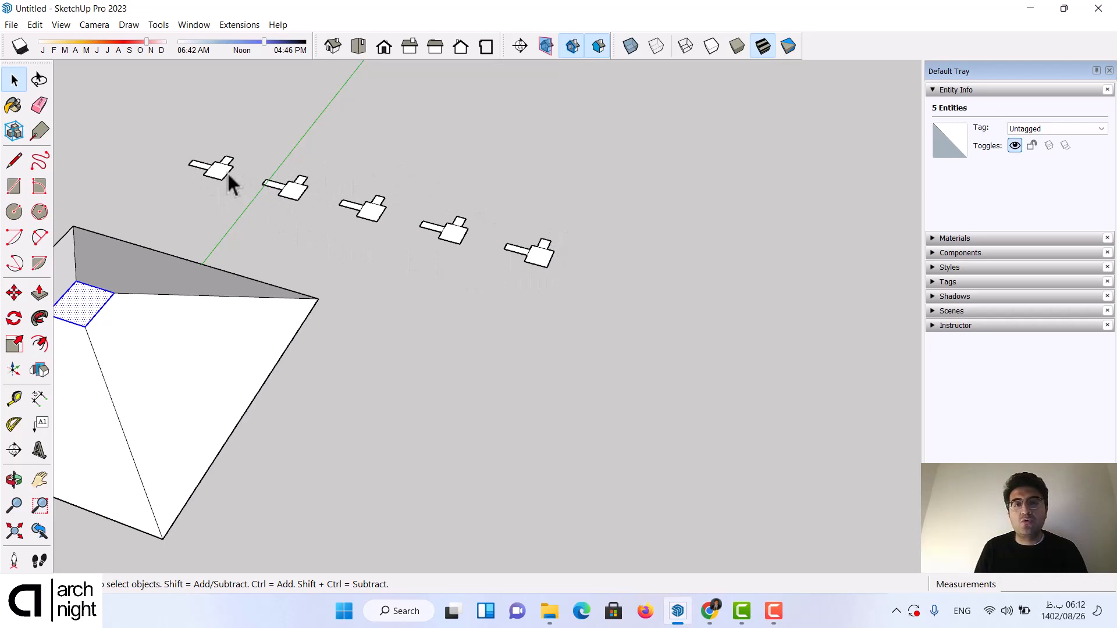
{"action": "scroll", "coordinate": [229, 176], "scroll_direction": "up", "scroll_amount": 4}
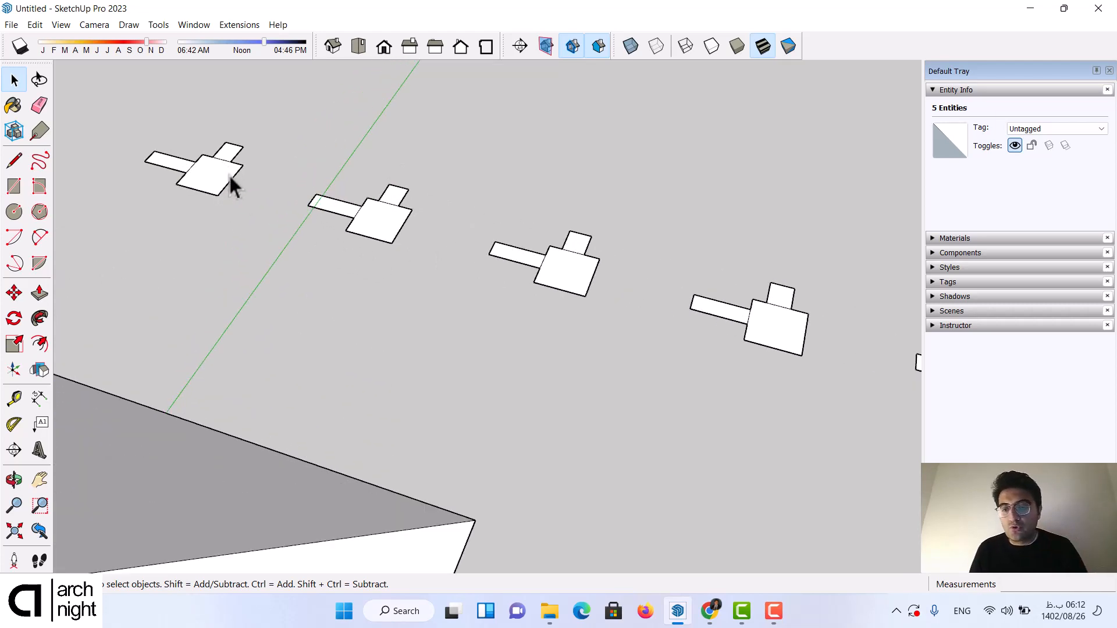
{"action": "scroll", "coordinate": [233, 175], "scroll_direction": "down", "scroll_amount": 2}
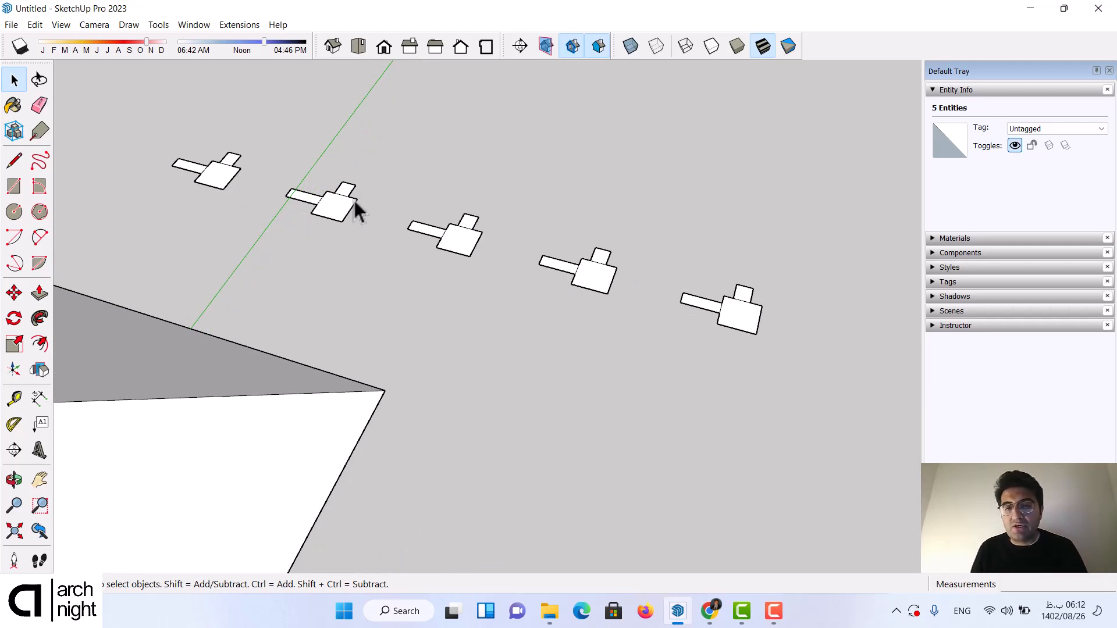
{"action": "scroll", "coordinate": [354, 198], "scroll_direction": "down", "scroll_amount": 2}
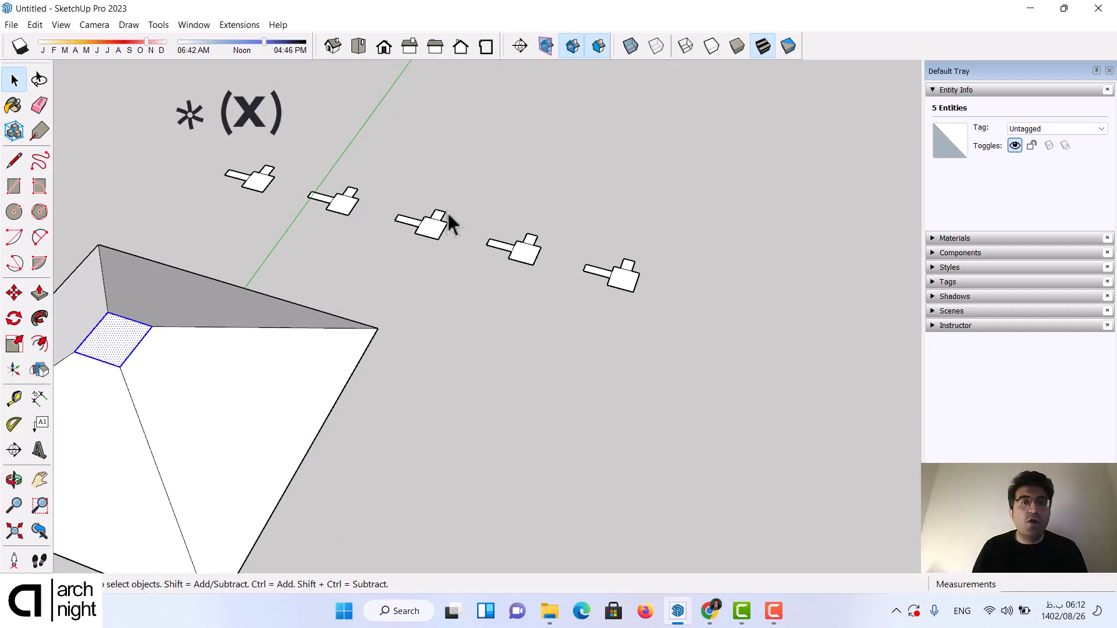
Step: Select the pyramid together with the whole row of copied shapes and delete everything
{"action": "left_click", "coordinate": [14, 160]}
{"action": "middle_click_drag", "start_coordinate": [878, 242], "coordinate": [640, 302]}
{"action": "left_click", "coordinate": [14, 80]}
{"action": "scroll", "coordinate": [825, 175], "scroll_direction": "down", "scroll_amount": 2}
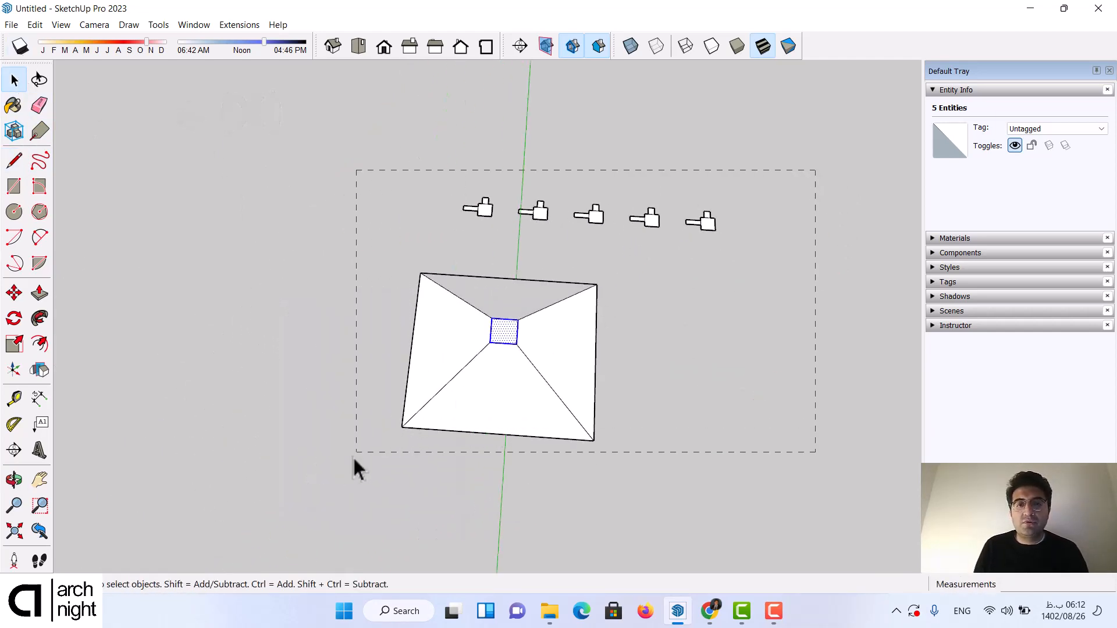
{"action": "left_click_drag", "start_coordinate": [354, 457], "coordinate": [323, 474]}
{"action": "key", "text": "Delete"}
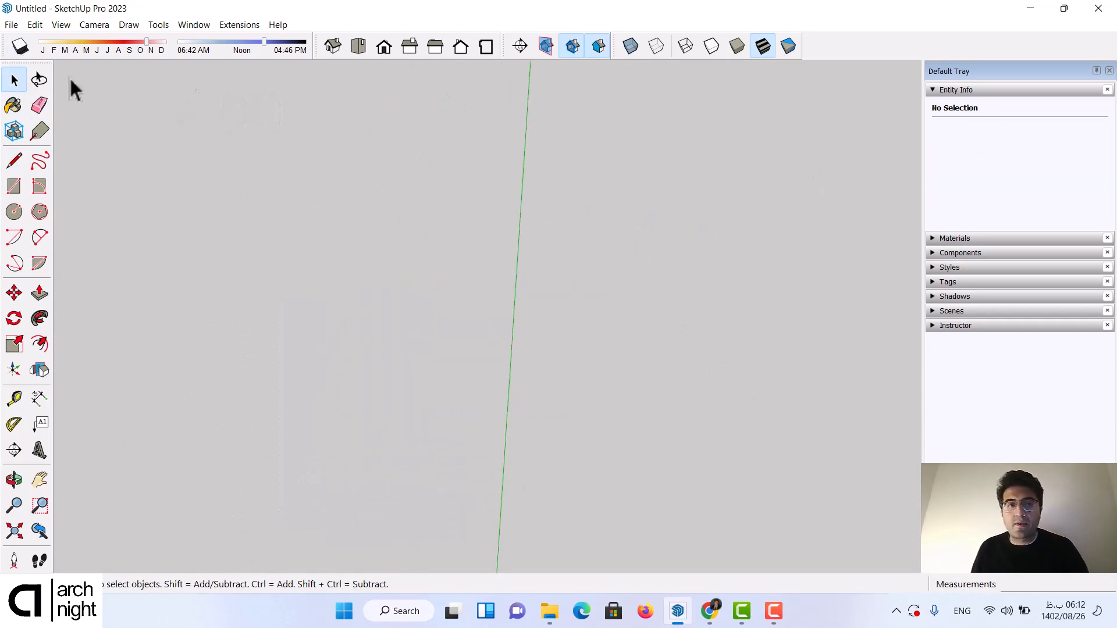
Step: Draw a single line about 4.58 m long on the ground, running alongside the green axis
{"action": "left_click", "coordinate": [12, 163]}
{"action": "left_click", "coordinate": [455, 247]}
{"action": "left_click", "coordinate": [446, 346]}
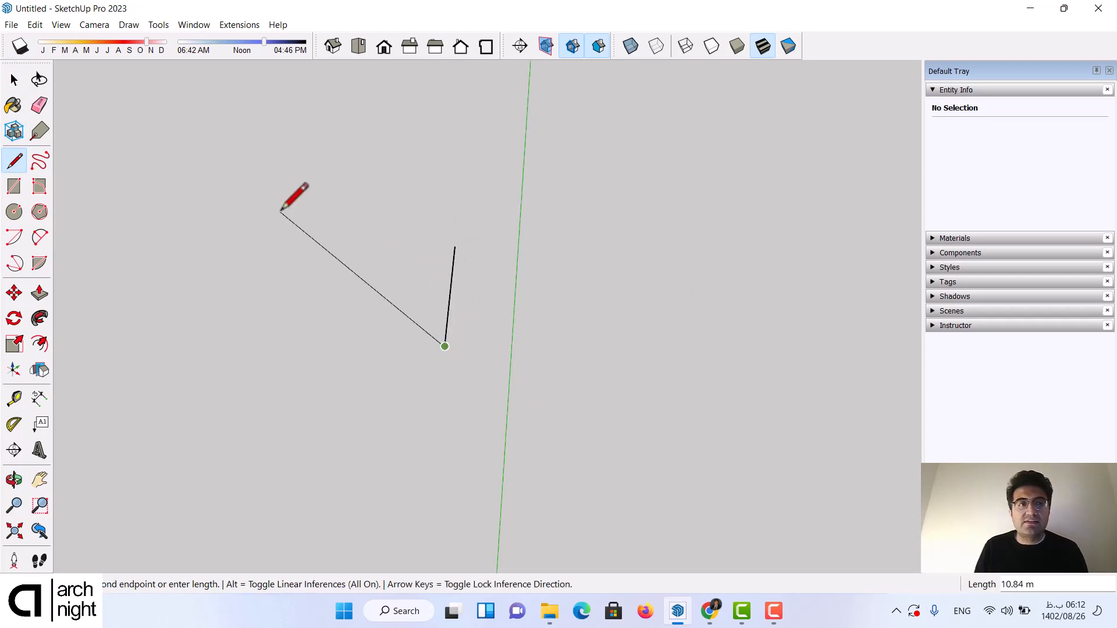
{"action": "left_click", "coordinate": [14, 80]}
Step: Copy the line about 2 m along the red axis and repeat the copy with *5 to make an evenly spaced row
{"action": "key", "text": "ctrl+a"}
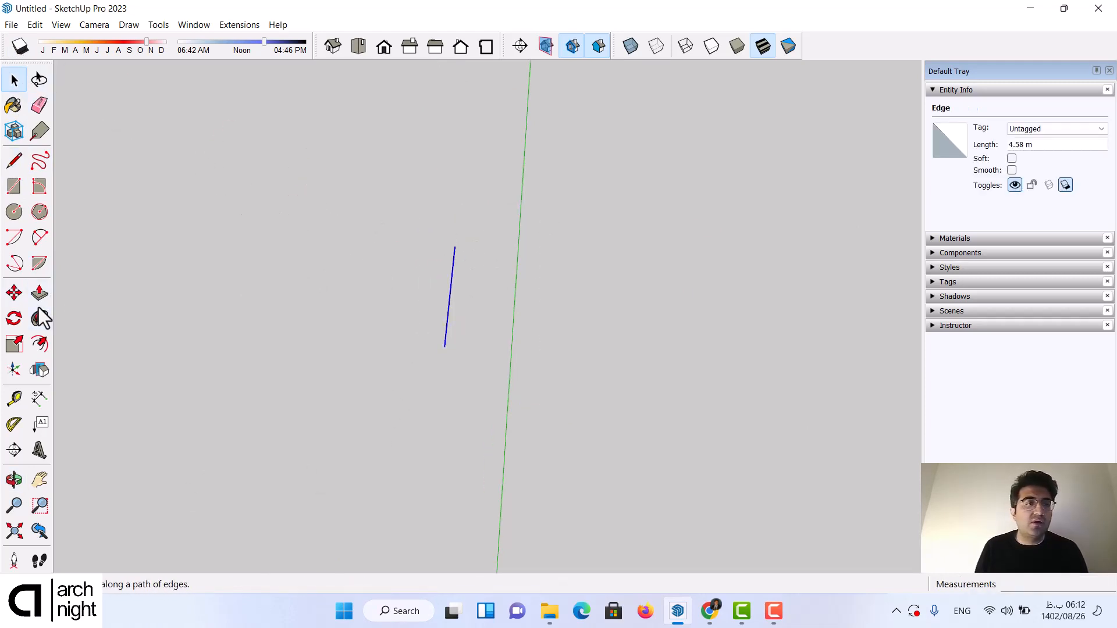
{"action": "left_click", "coordinate": [14, 293]}
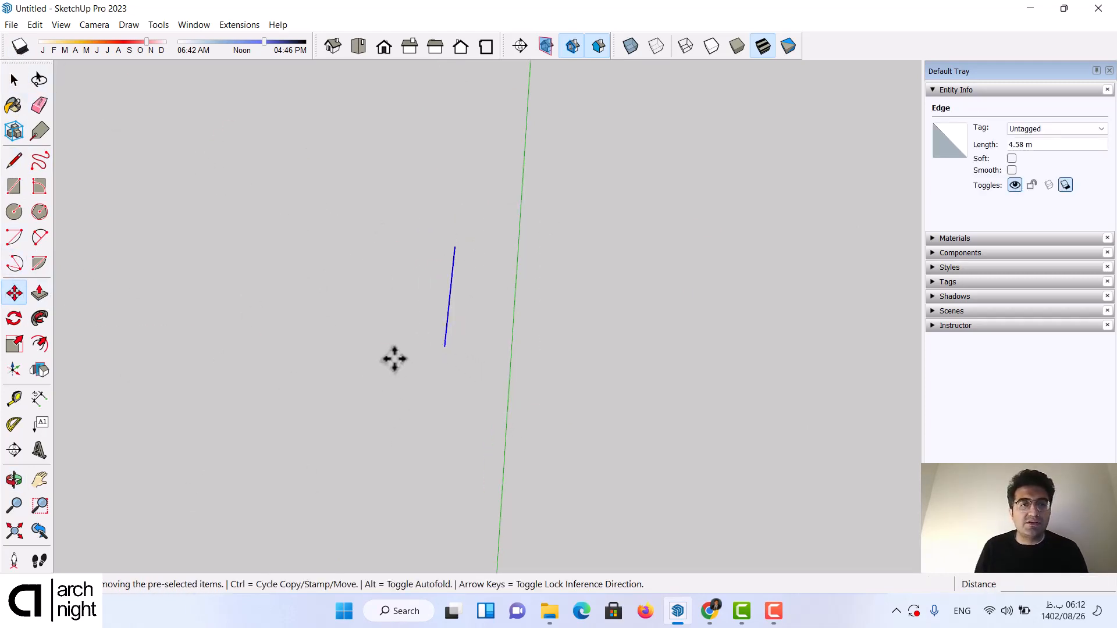
{"action": "left_click", "coordinate": [446, 347]}
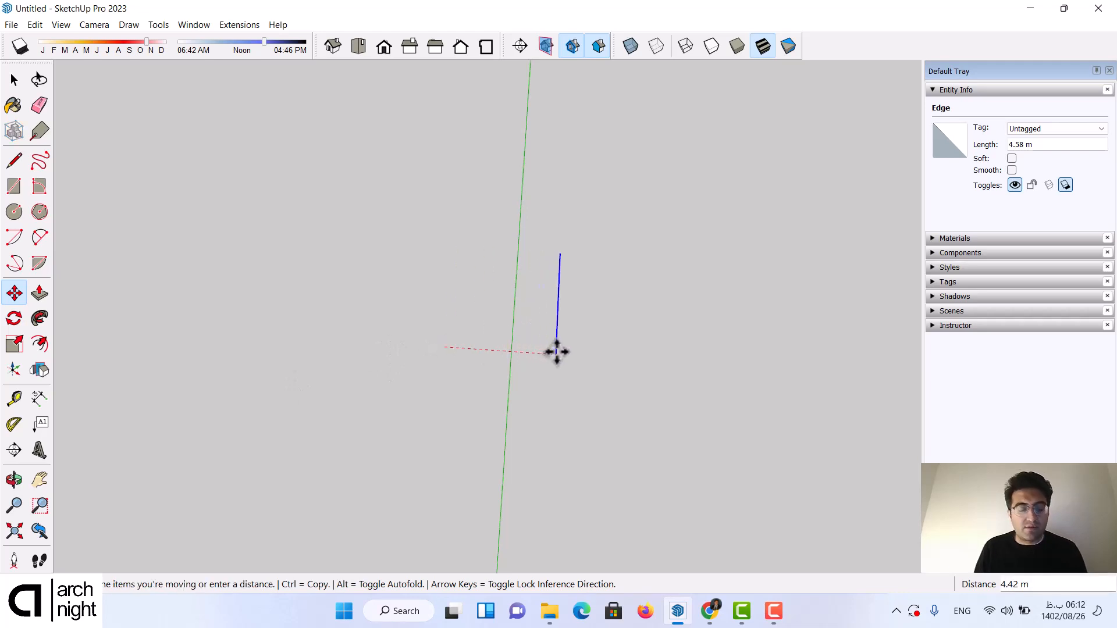
{"action": "key", "text": "ctrl"}
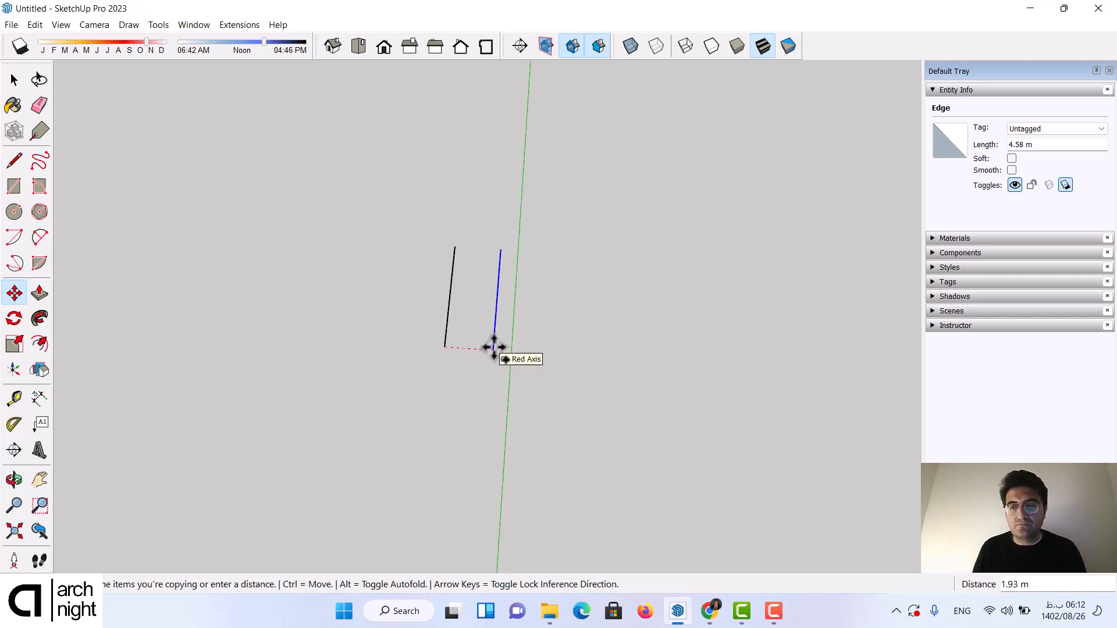
{"action": "key", "text": "Return"}
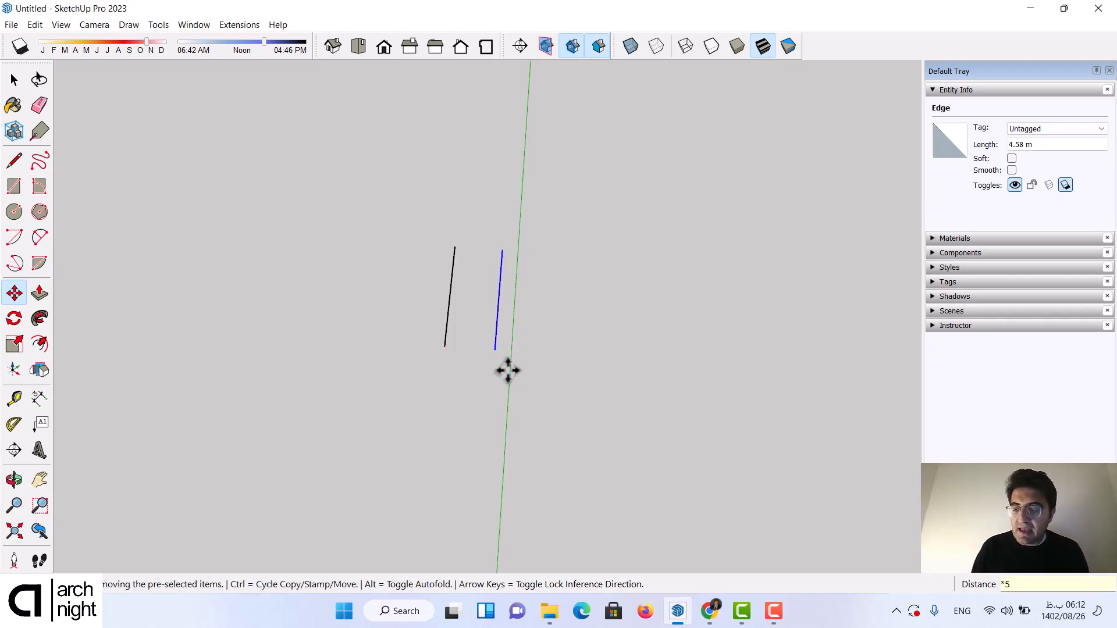
{"action": "key", "text": "Return"}
{"action": "key", "text": "Escape"}
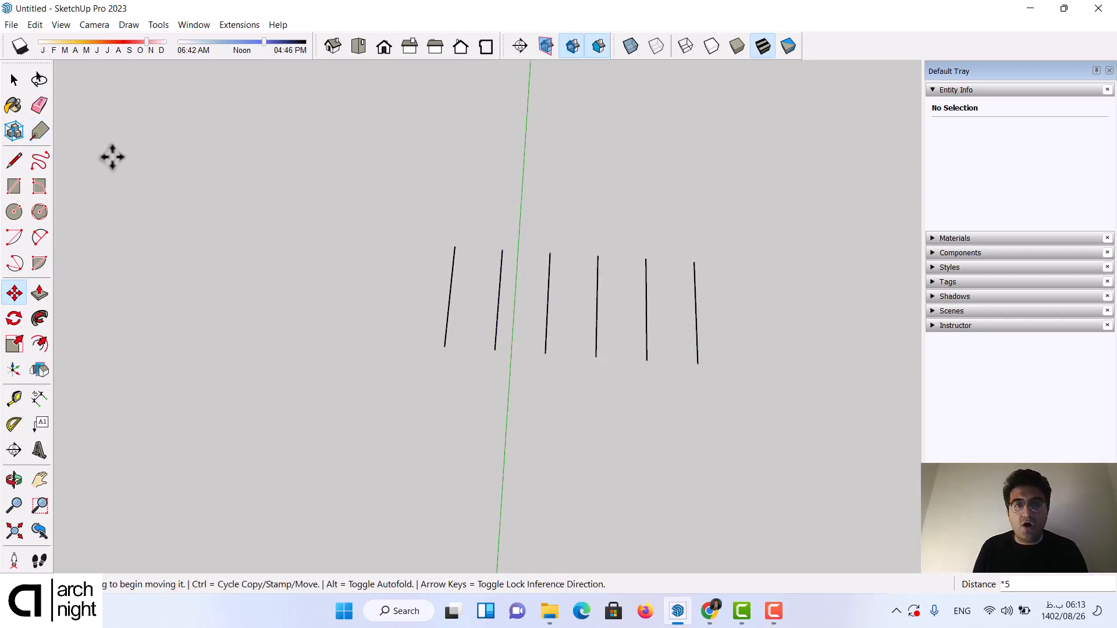
Step: Draw a separate line about 5.30 m long in front of the row, running parallel to the green axis
{"action": "left_click", "coordinate": [14, 160]}
{"action": "scroll", "coordinate": [599, 286], "scroll_direction": "down", "scroll_amount": 2}
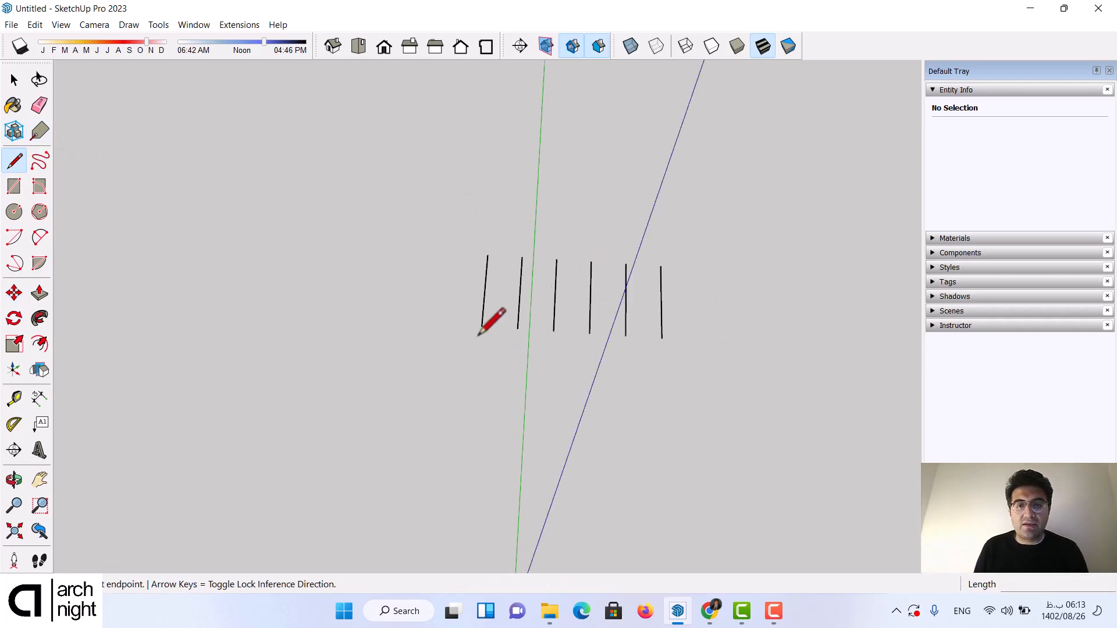
{"action": "left_click", "coordinate": [476, 365]}
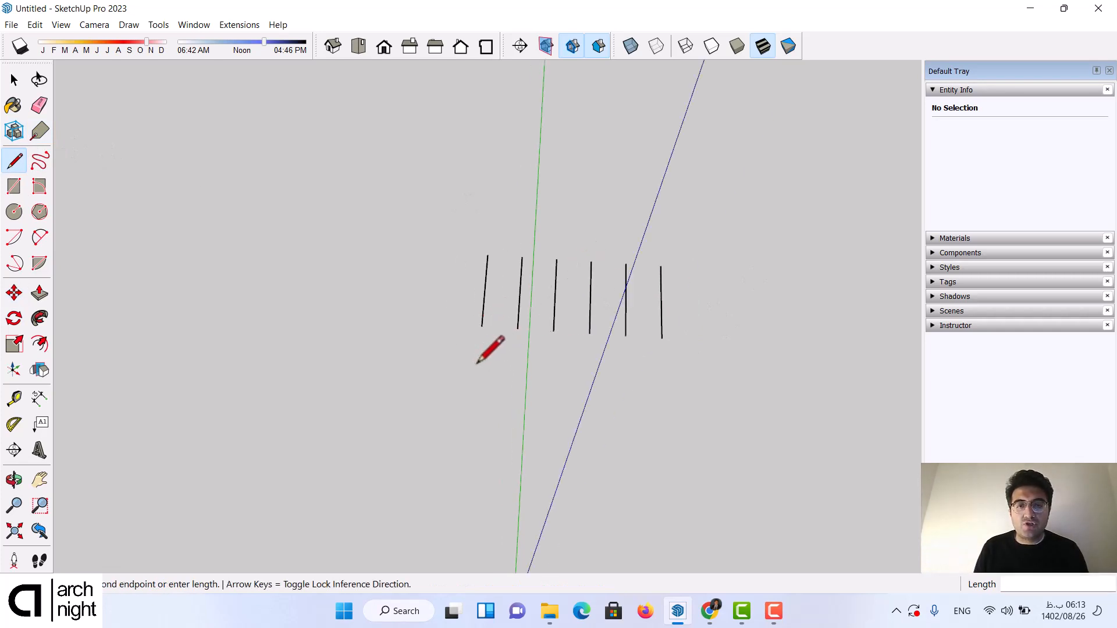
{"action": "left_click", "coordinate": [468, 459]}
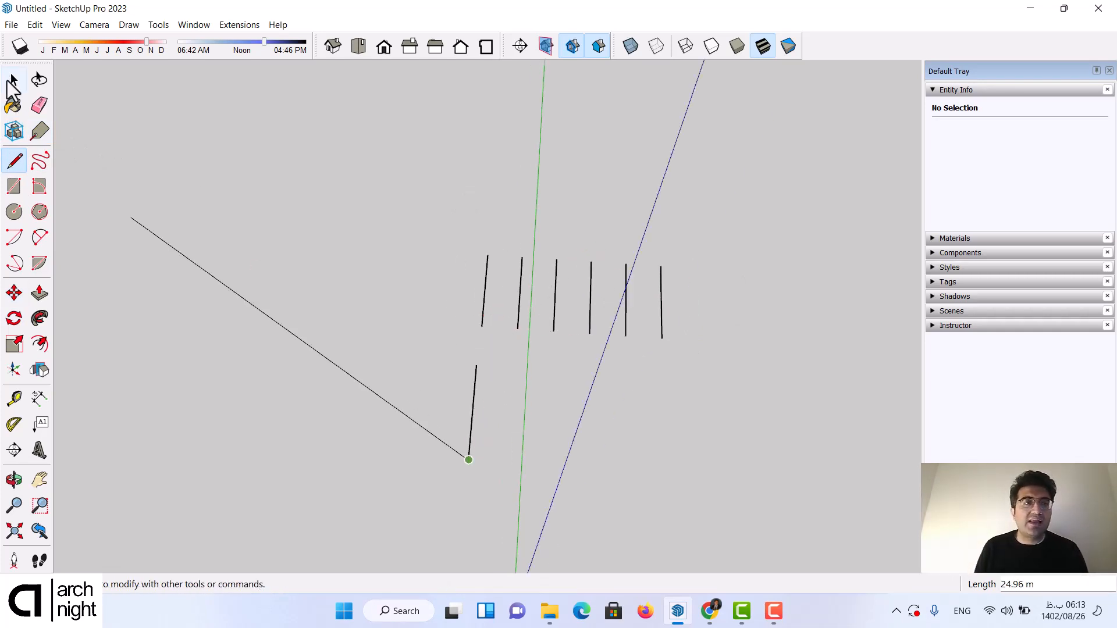
Step: Copy the new line about 7.78 m along the red axis and divide the distance with /5 into evenly spaced copies
{"action": "left_click", "coordinate": [14, 80]}
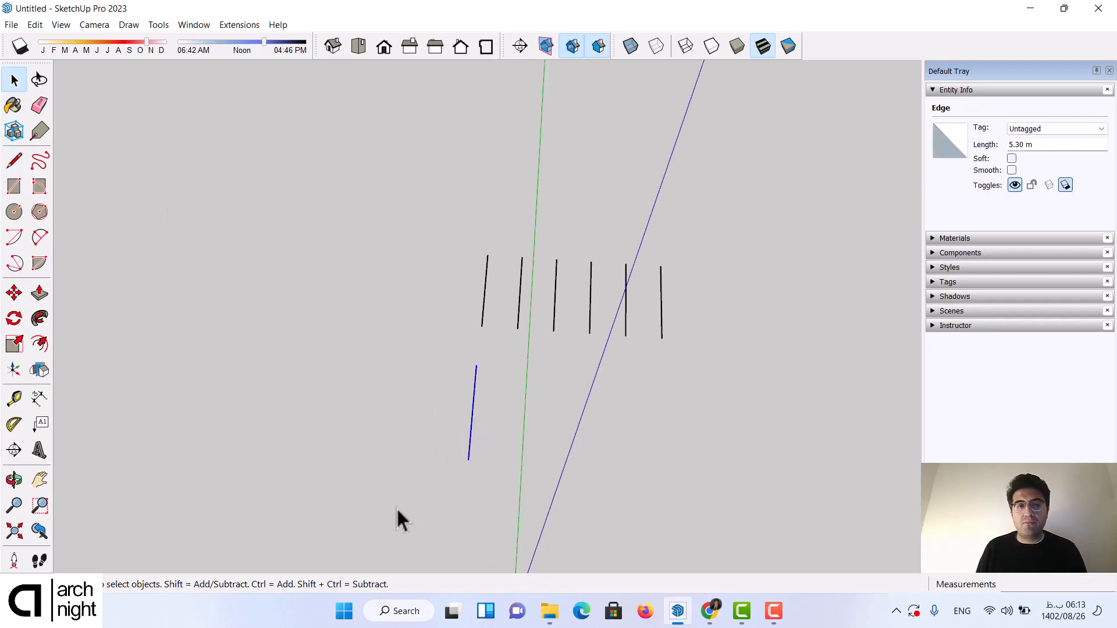
{"action": "left_click", "coordinate": [14, 293]}
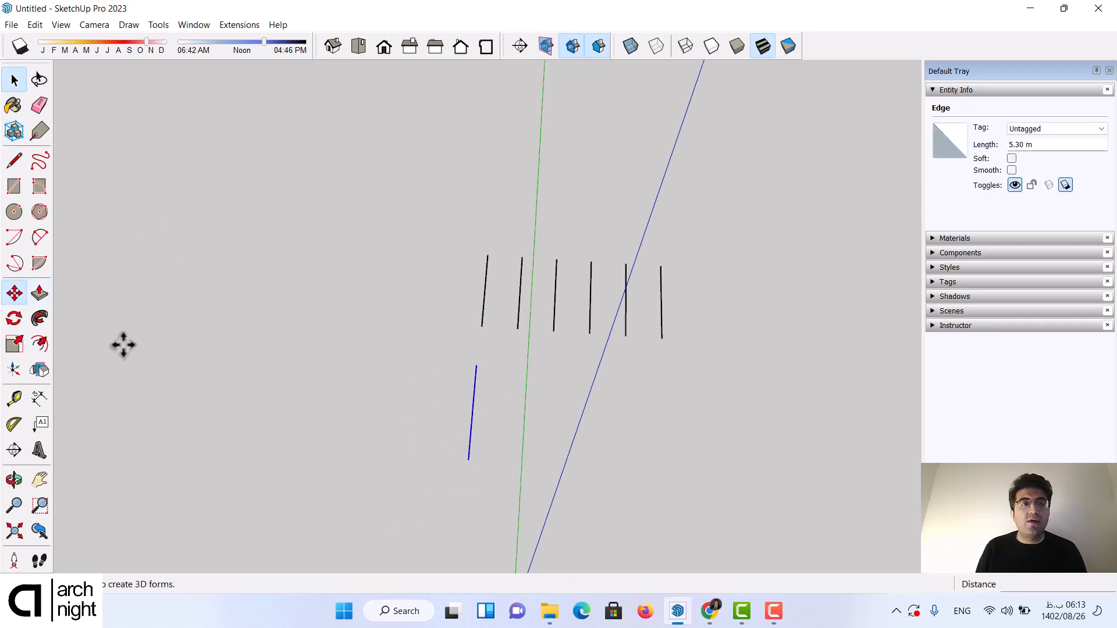
{"action": "left_click", "coordinate": [467, 462]}
{"action": "key", "text": "ctrl"}
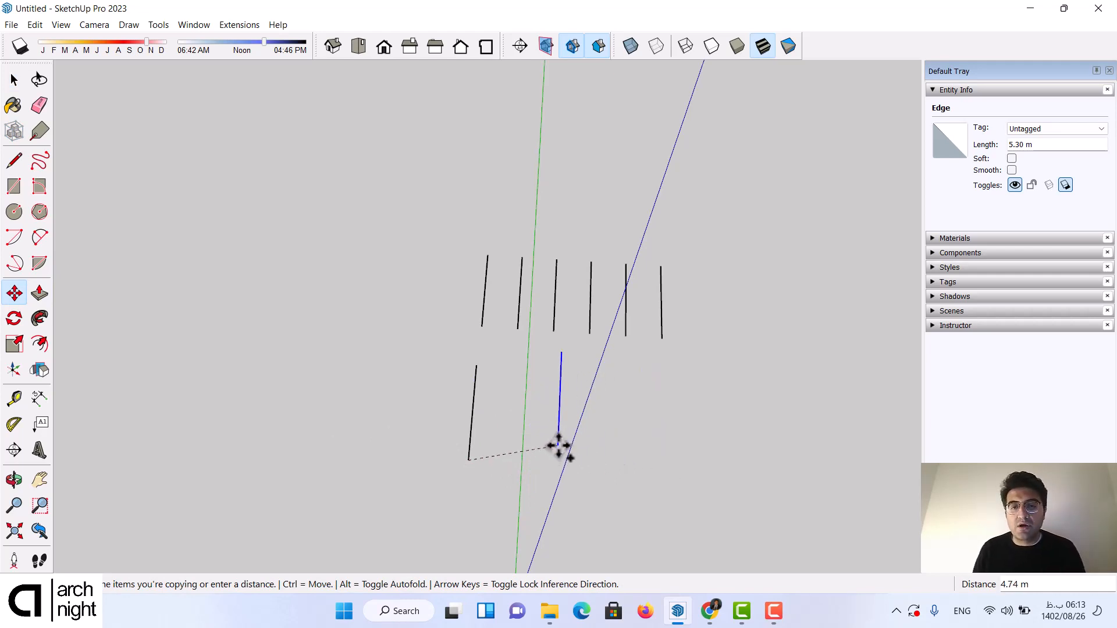
{"action": "middle_click_drag", "start_coordinate": [559, 448], "coordinate": [557, 593]}
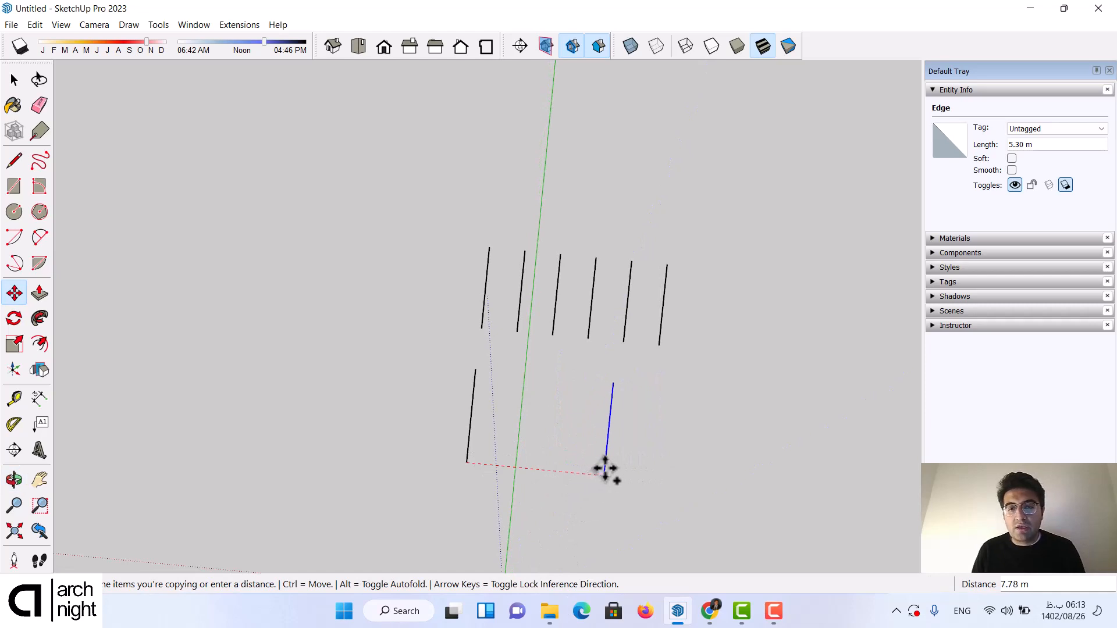
{"action": "left_click", "coordinate": [604, 472]}
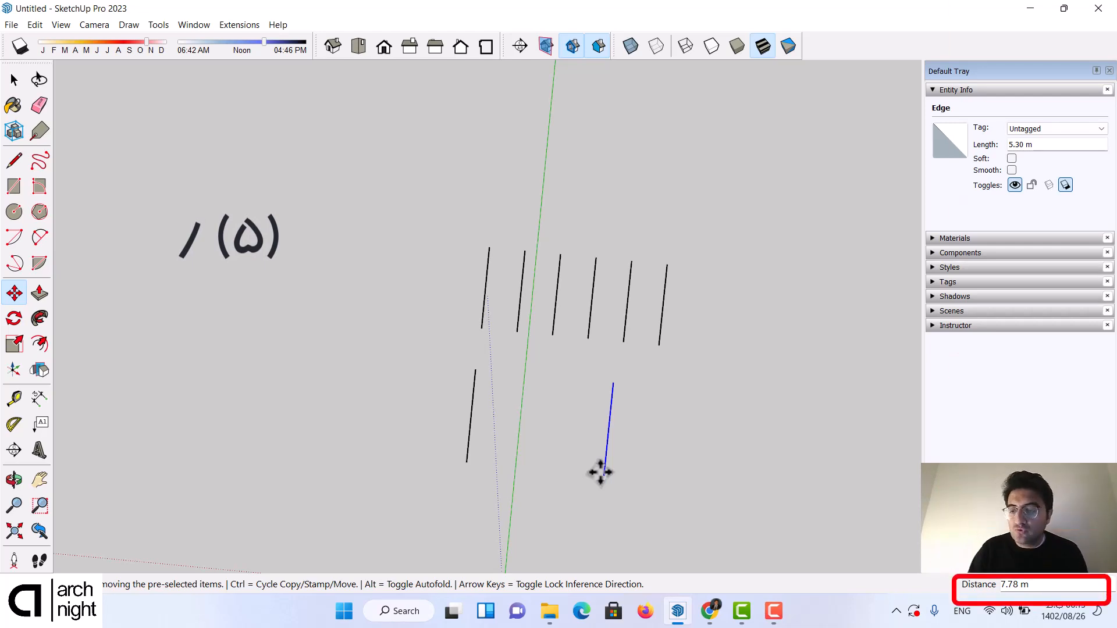
{"action": "type", "text": "/"}
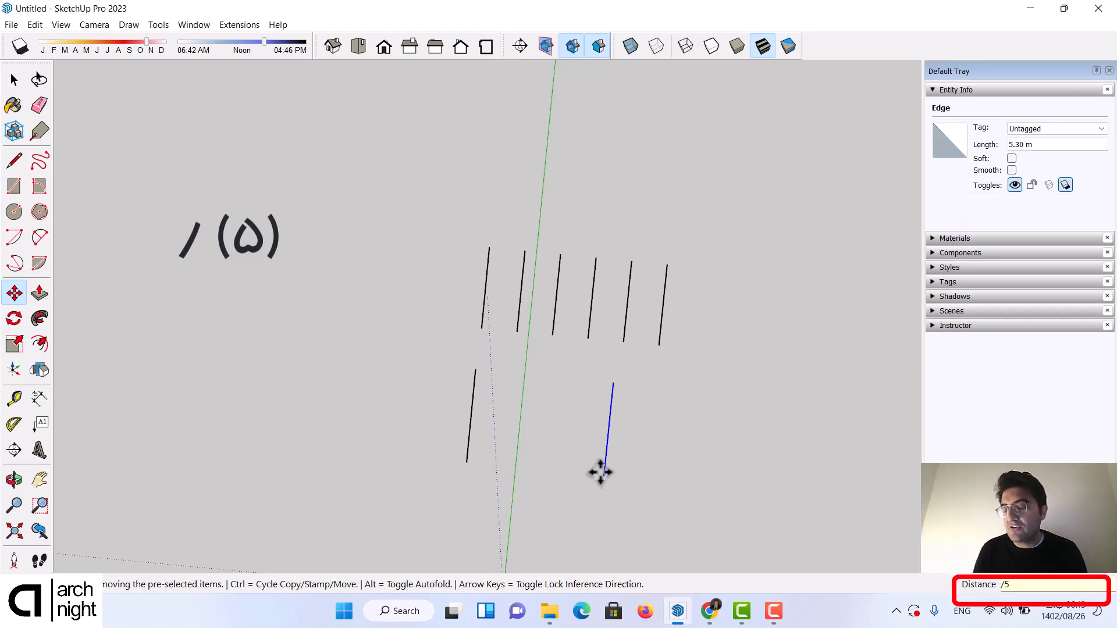
{"action": "type", "text": "5"}
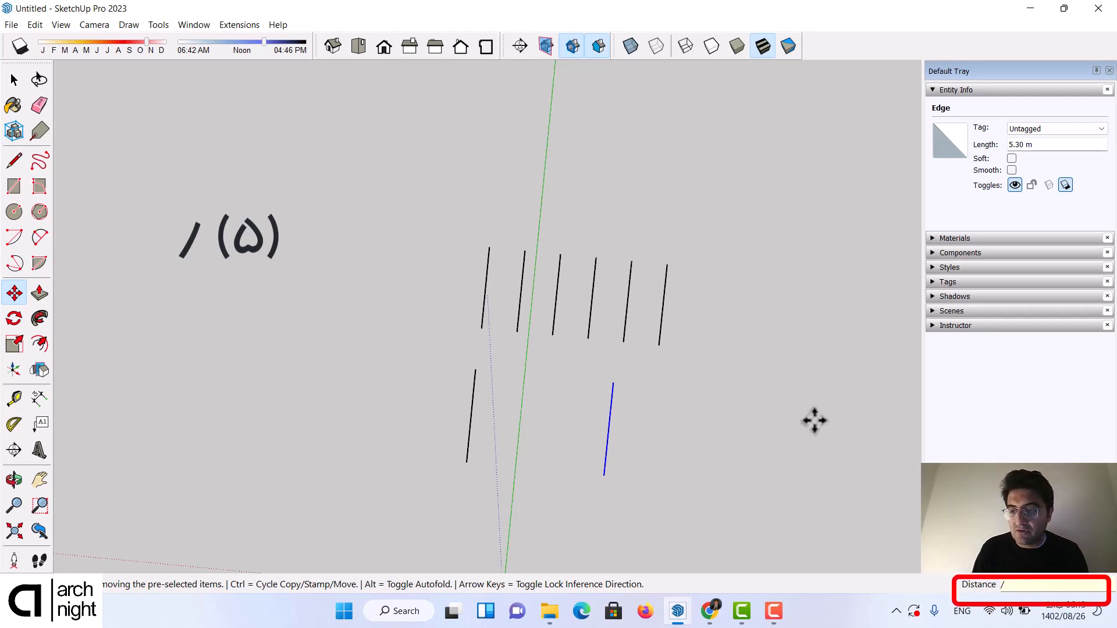
{"action": "key", "text": "Return"}
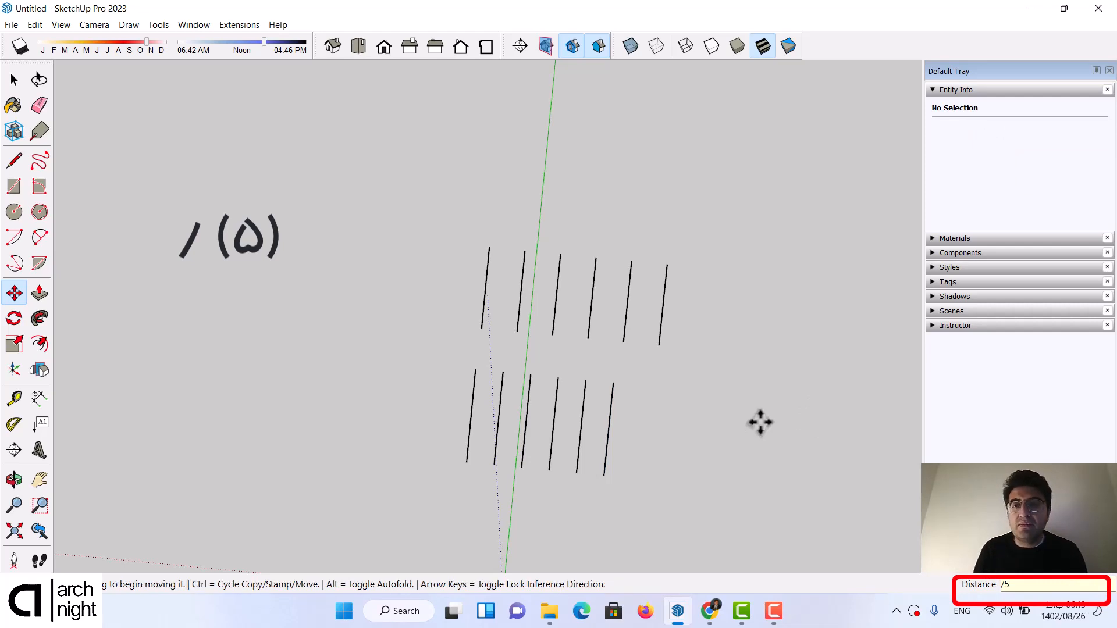
Step: Delete the five copied lines of the front row, keeping only the original line
{"action": "scroll", "coordinate": [595, 396], "scroll_direction": "up", "scroll_amount": 3}
{"action": "scroll", "coordinate": [596, 399], "scroll_direction": "up", "scroll_amount": 3}
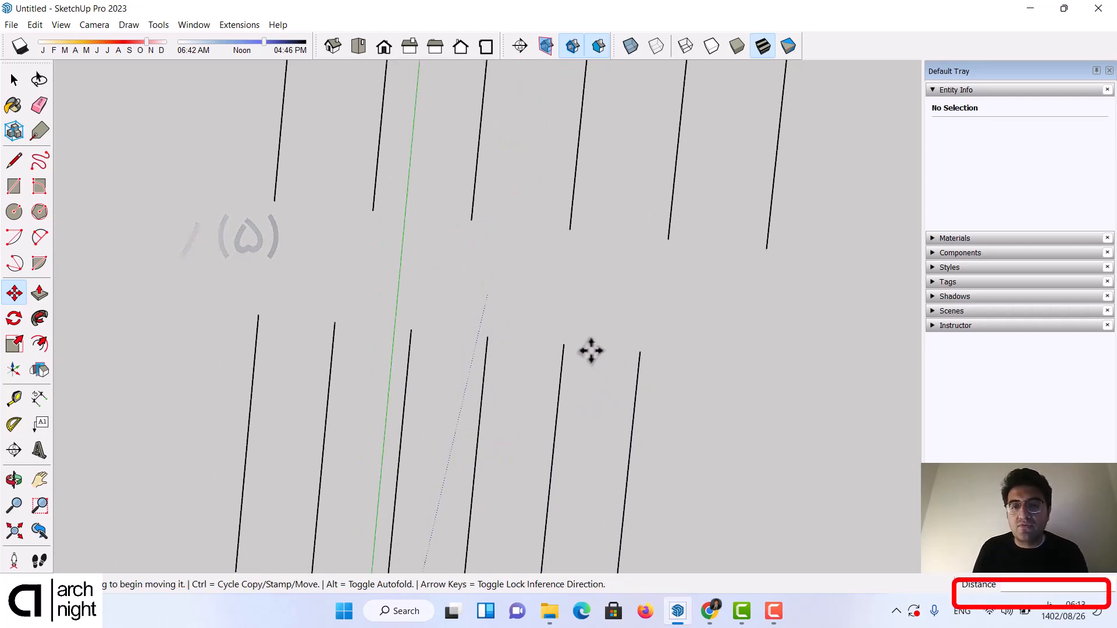
{"action": "scroll", "coordinate": [592, 351], "scroll_direction": "down", "scroll_amount": 2}
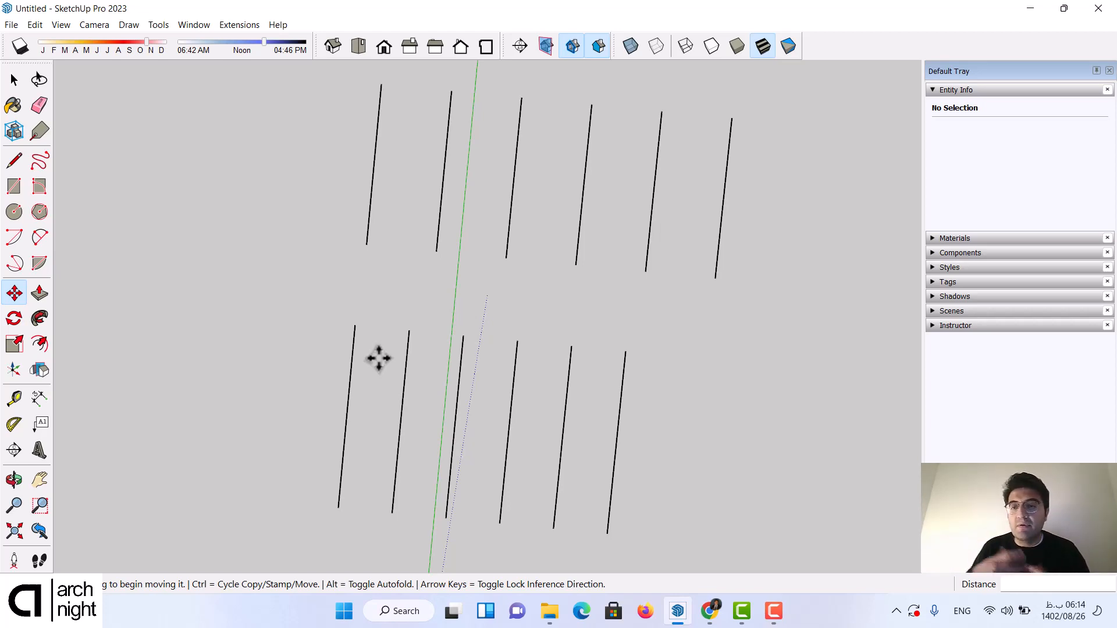
{"action": "scroll", "coordinate": [380, 317], "scroll_direction": "down", "scroll_amount": 2}
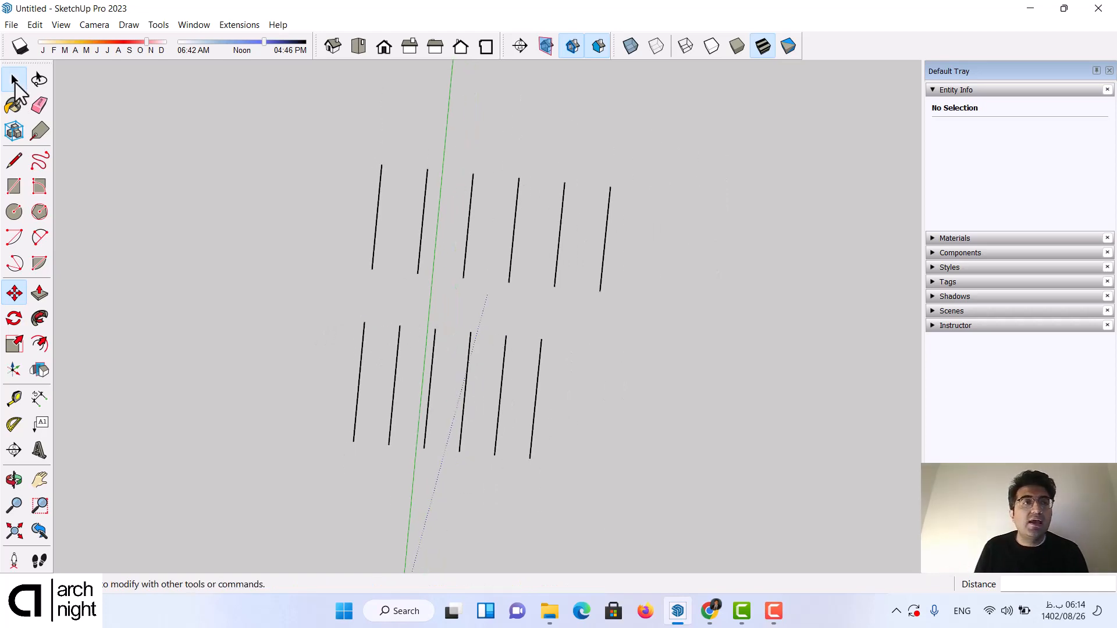
{"action": "left_click", "coordinate": [14, 79]}
{"action": "scroll", "coordinate": [386, 355], "scroll_direction": "up", "scroll_amount": 2}
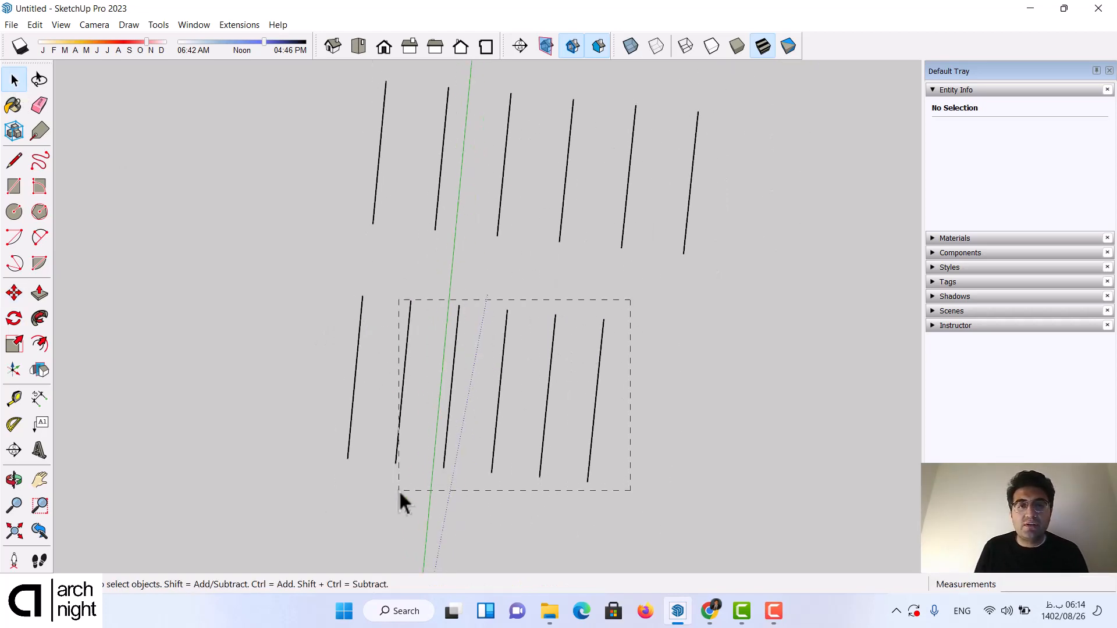
{"action": "left_click_drag", "start_coordinate": [399, 490], "coordinate": [392, 493]}
{"action": "key", "text": "Delete"}
Step: Copy the remaining front line about 0.86 m along the red axis and divide the gap with /8 into closely spaced lines
{"action": "left_click", "coordinate": [356, 375]}
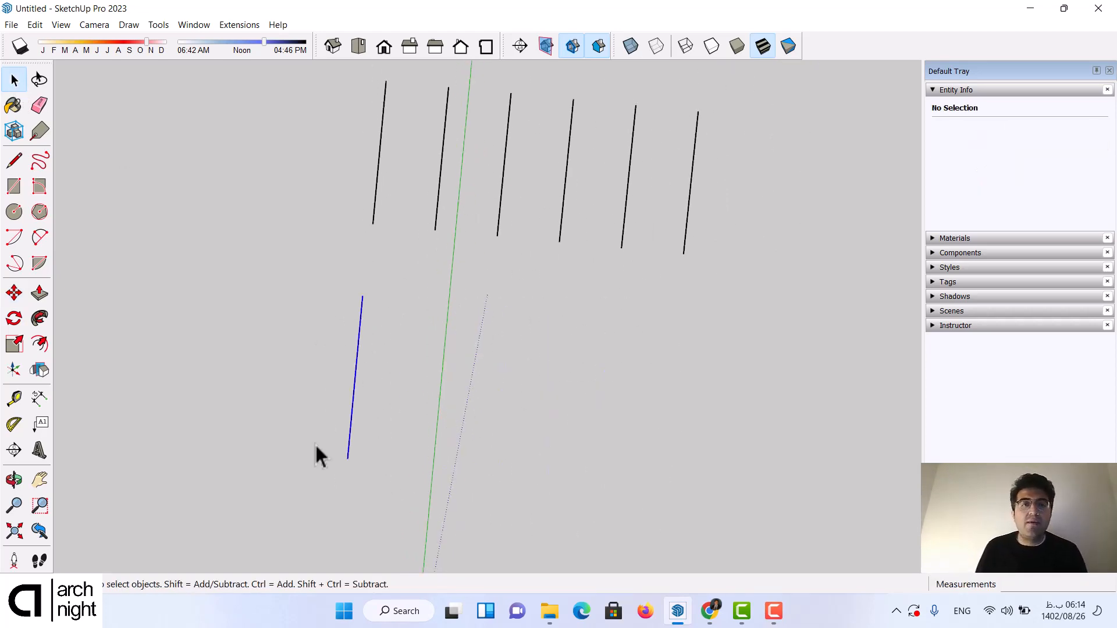
{"action": "left_click", "coordinate": [14, 293]}
{"action": "scroll", "coordinate": [366, 302], "scroll_direction": "up", "scroll_amount": 1}
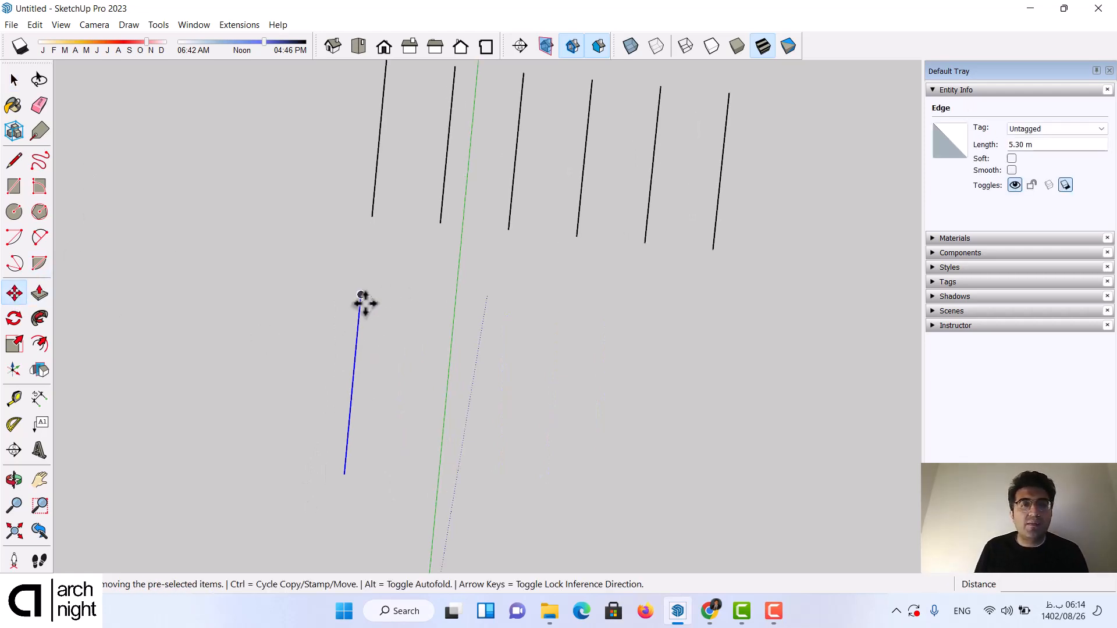
{"action": "scroll", "coordinate": [361, 295], "scroll_direction": "up", "scroll_amount": 1}
{"action": "left_click", "coordinate": [362, 295]}
{"action": "key", "text": "ctrl"}
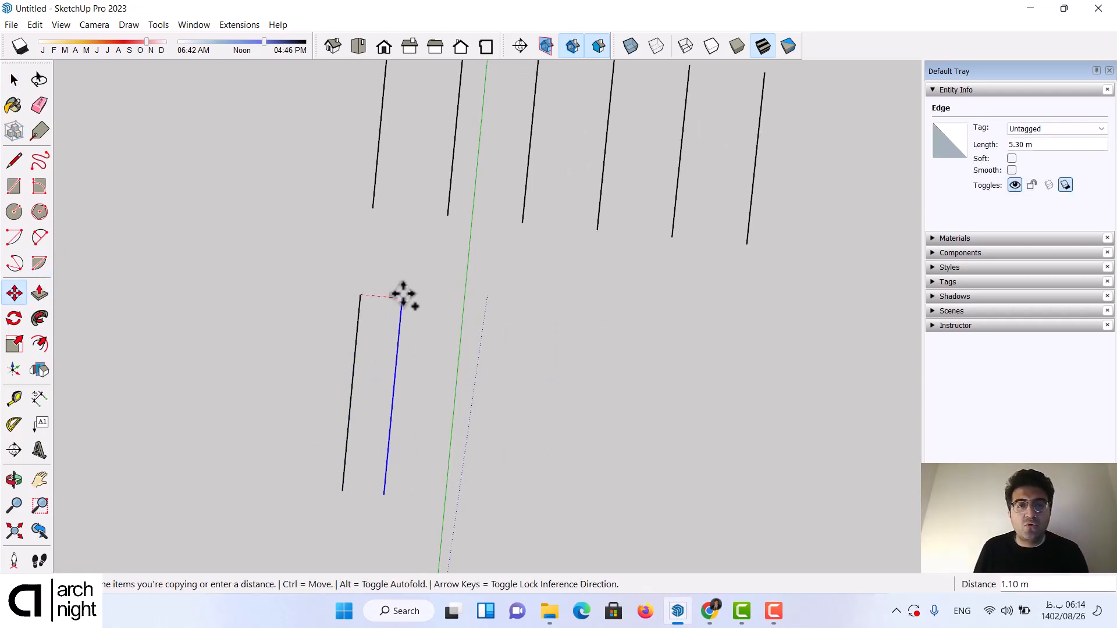
{"action": "scroll", "coordinate": [407, 298], "scroll_direction": "up", "scroll_amount": 1}
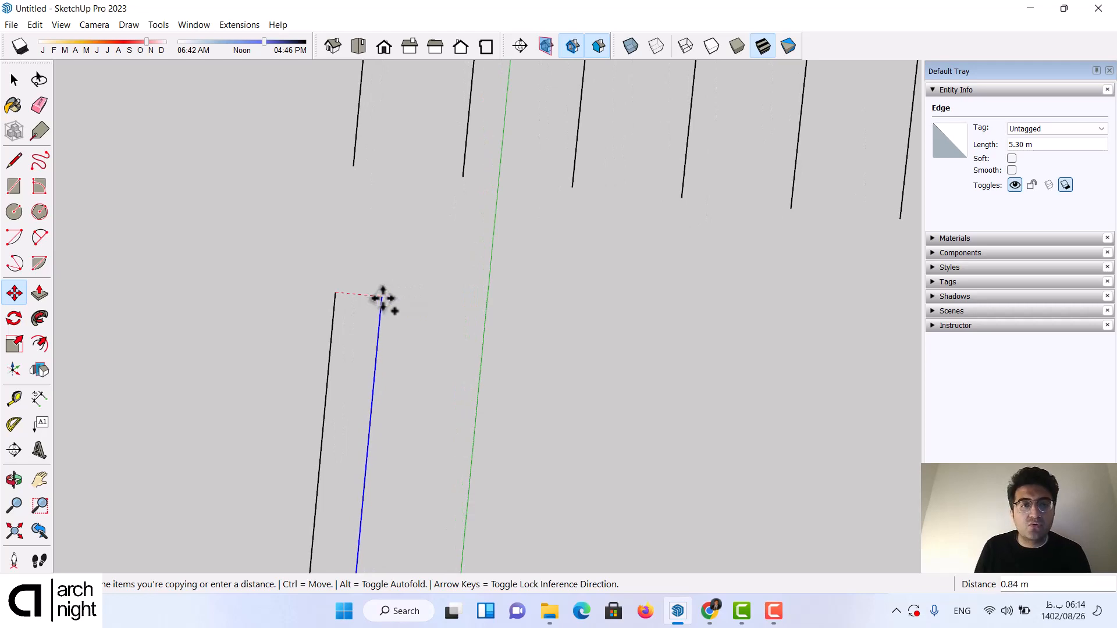
{"action": "left_click", "coordinate": [381, 300]}
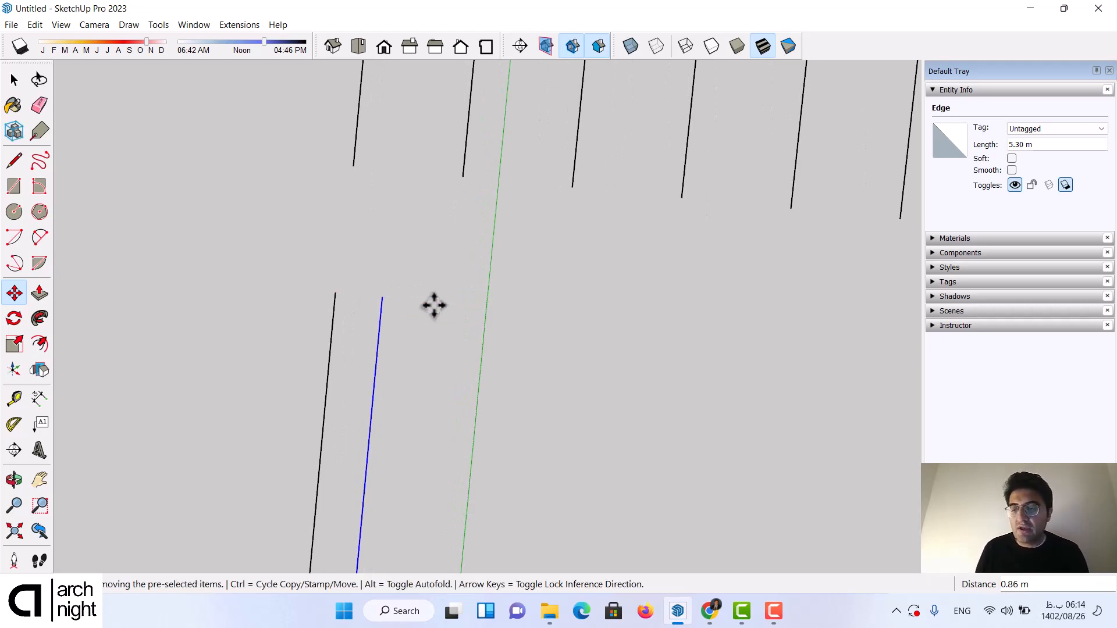
{"action": "type", "text": "/"}
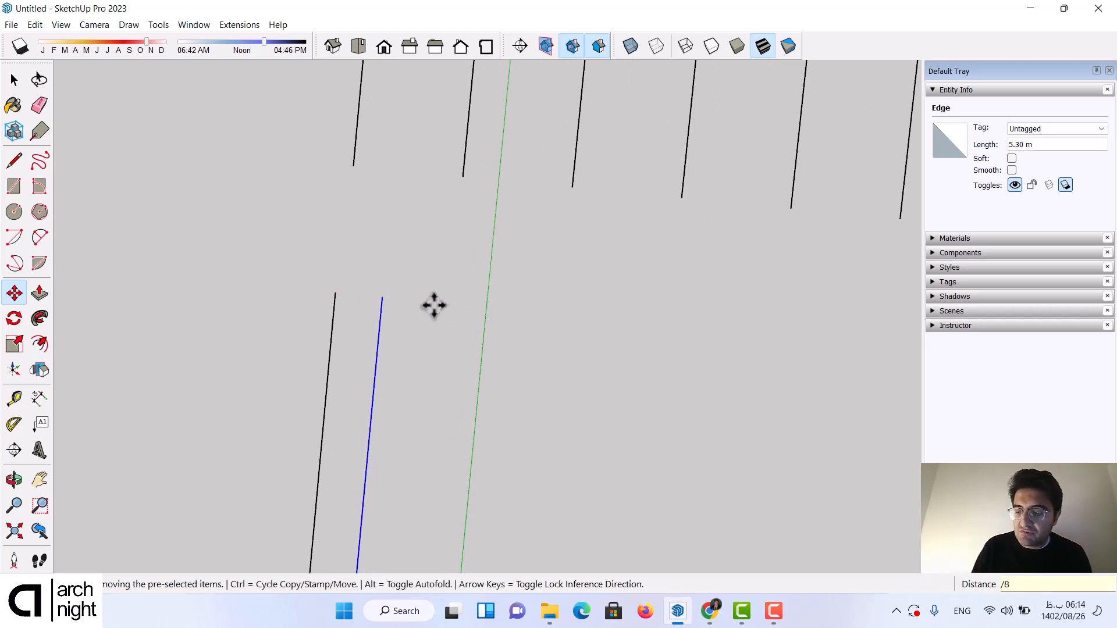
{"action": "type", "text": "8"}
{"action": "key", "text": "Return"}
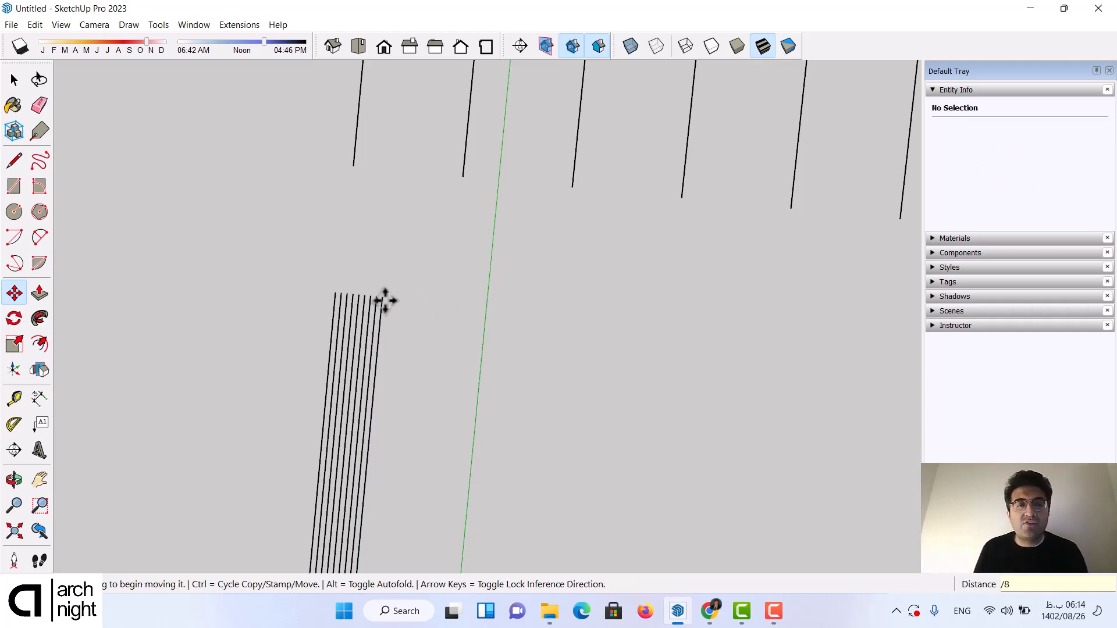
Step: Examine the closely spaced lines up close and view both line arrays from another angle
{"action": "scroll", "coordinate": [384, 300], "scroll_direction": "up", "scroll_amount": 2}
{"action": "scroll", "coordinate": [386, 291], "scroll_direction": "up", "scroll_amount": 2}
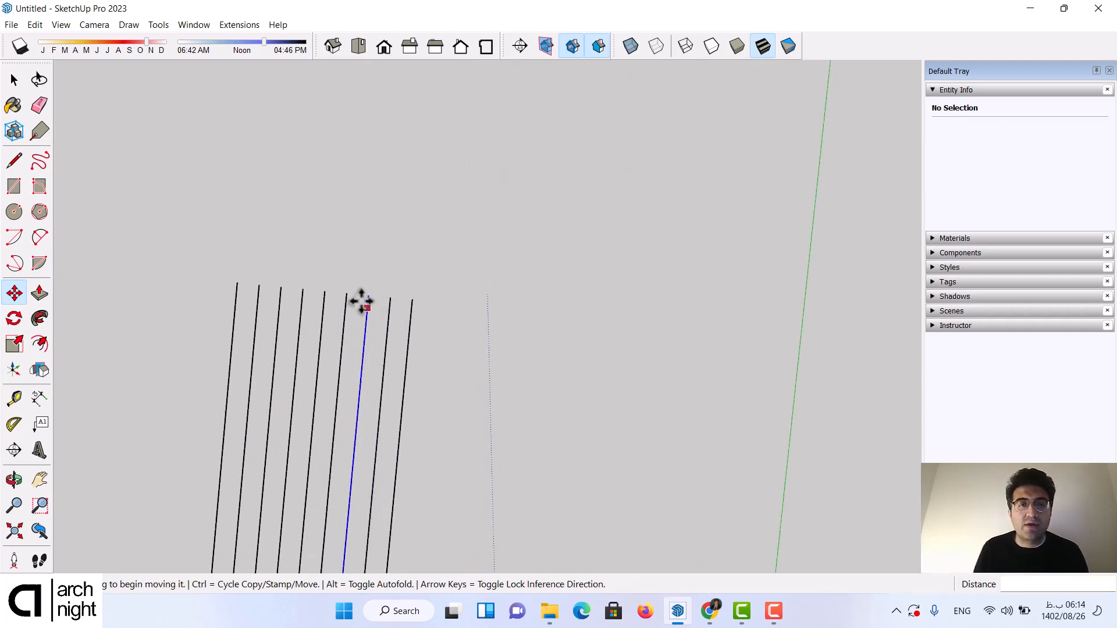
{"action": "scroll", "coordinate": [402, 260], "scroll_direction": "down", "scroll_amount": 4}
{"action": "scroll", "coordinate": [394, 428], "scroll_direction": "down", "scroll_amount": 1}
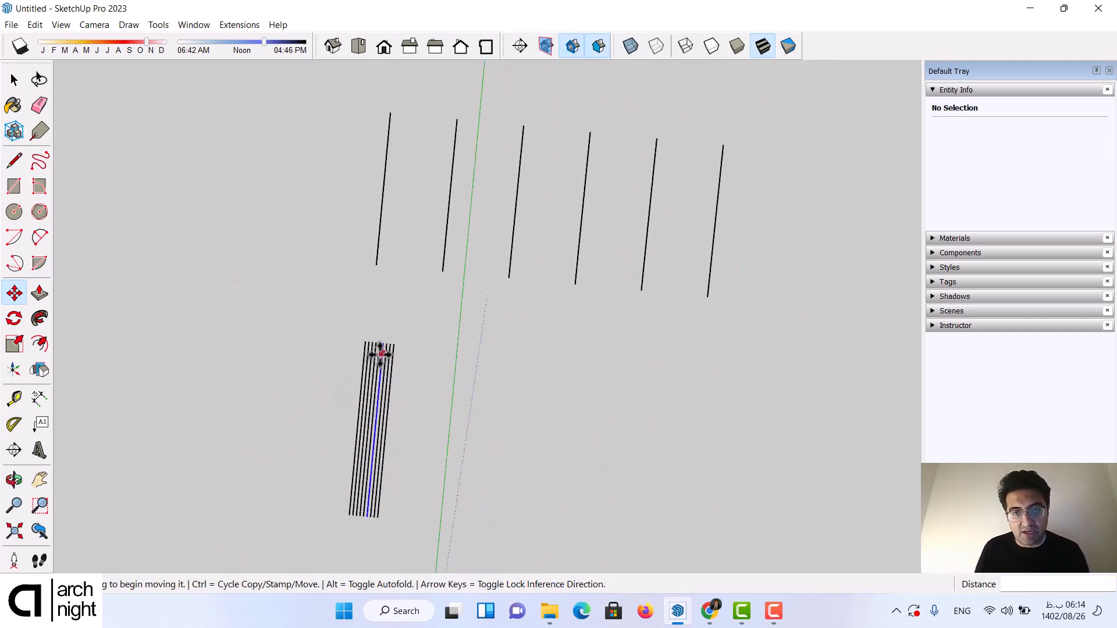
{"action": "scroll", "coordinate": [380, 352], "scroll_direction": "down", "scroll_amount": 1}
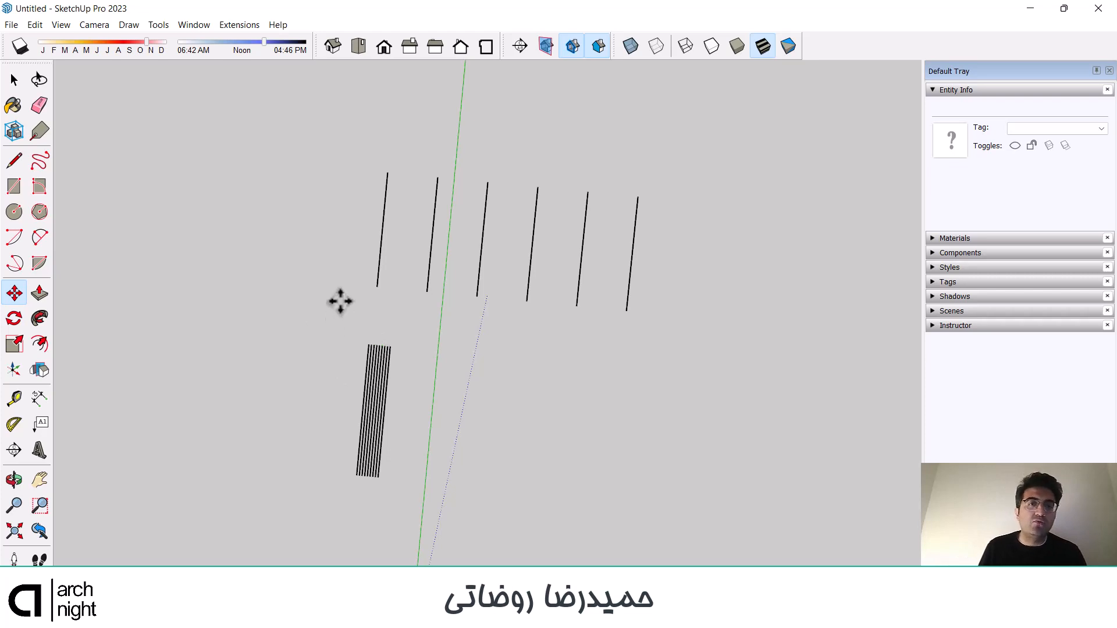
{"action": "middle_click_drag", "start_coordinate": [337, 299], "coordinate": [187, 194]}
{"action": "scroll", "coordinate": [500, 225], "scroll_direction": "up", "scroll_amount": 2}
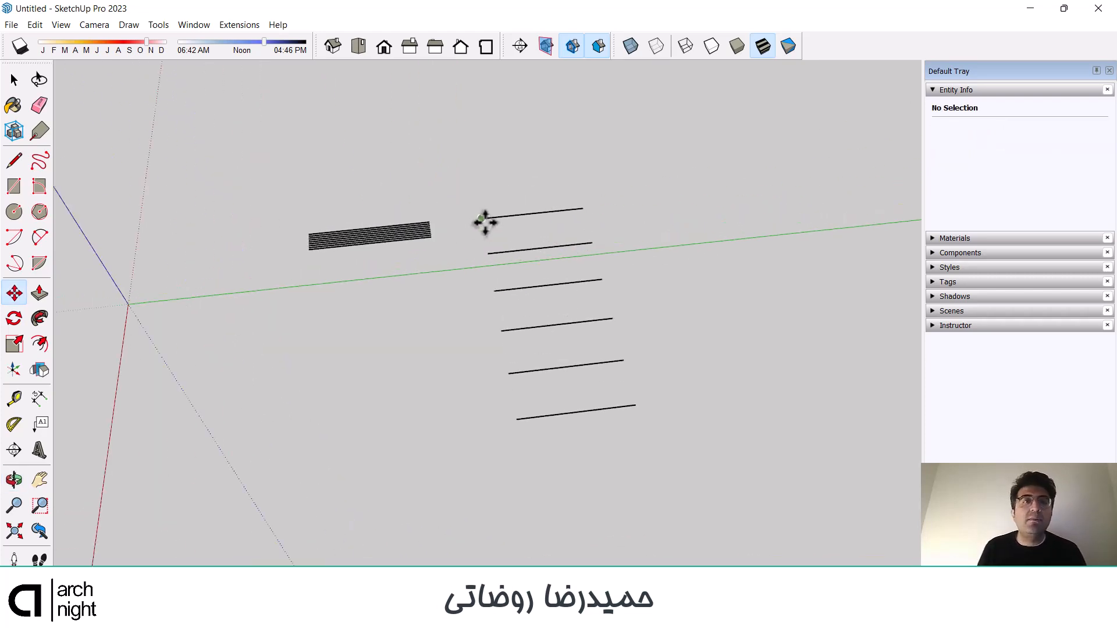